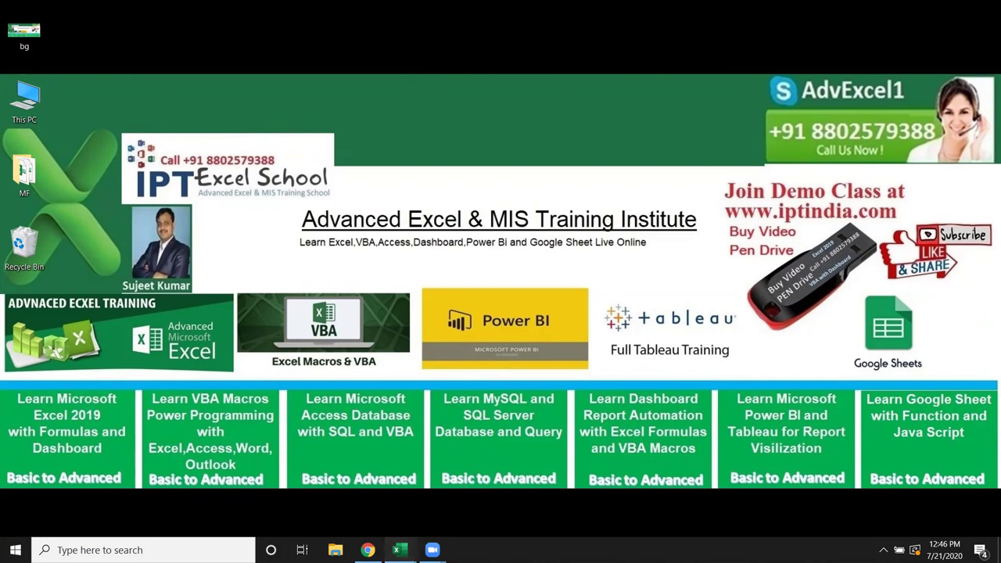
Switch to the Book1 workbook and open the VBA editor from the Developer tab, showing Module1's filelist macro
{"action": "mouse_move", "coordinate": [399, 550]}
{"action": "mouse_move", "coordinate": [383, 512]}
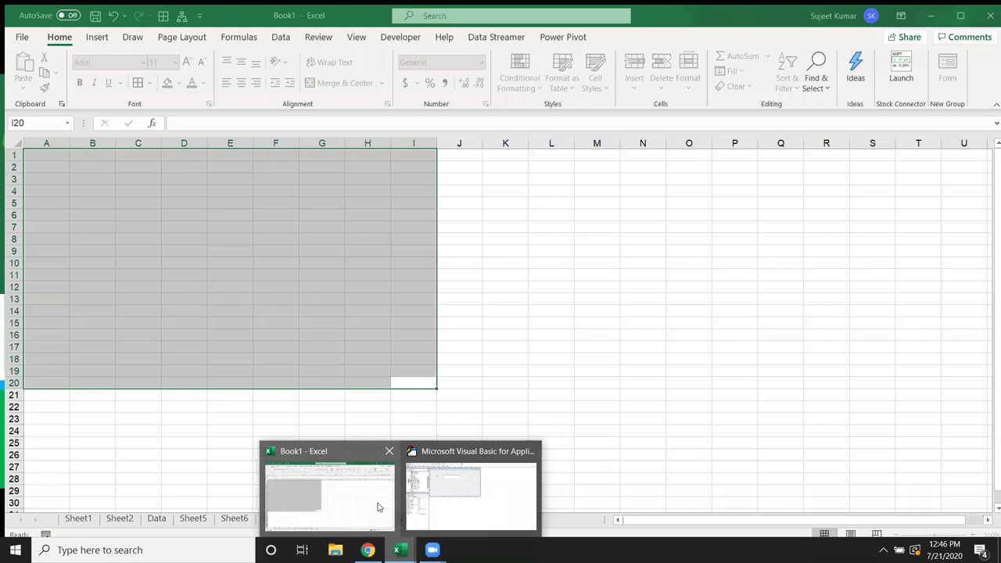
{"action": "left_click", "coordinate": [377, 508]}
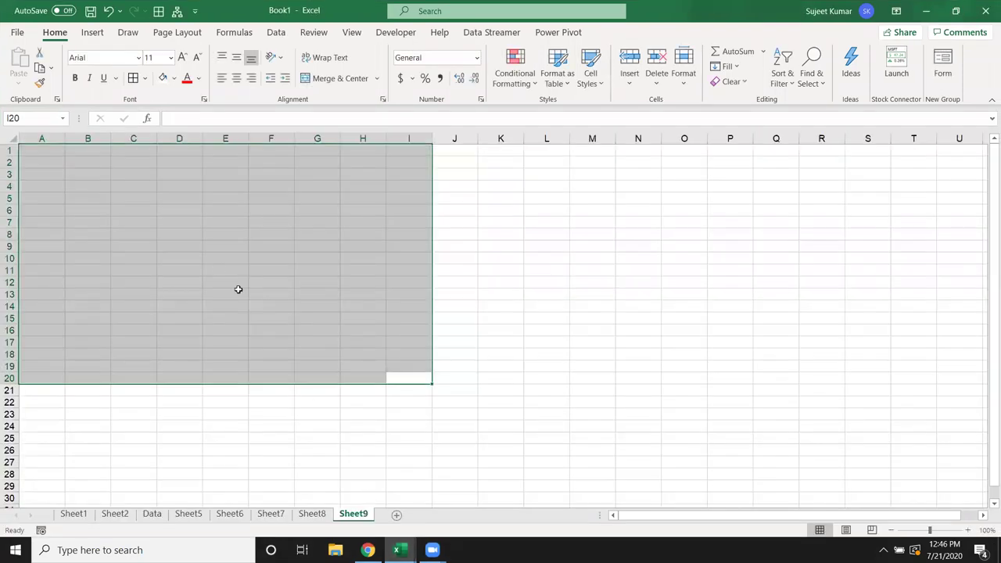
{"action": "left_click", "coordinate": [220, 269]}
{"action": "left_click", "coordinate": [396, 32]}
{"action": "left_click", "coordinate": [16, 68]}
{"action": "left_click", "coordinate": [293, 317]}
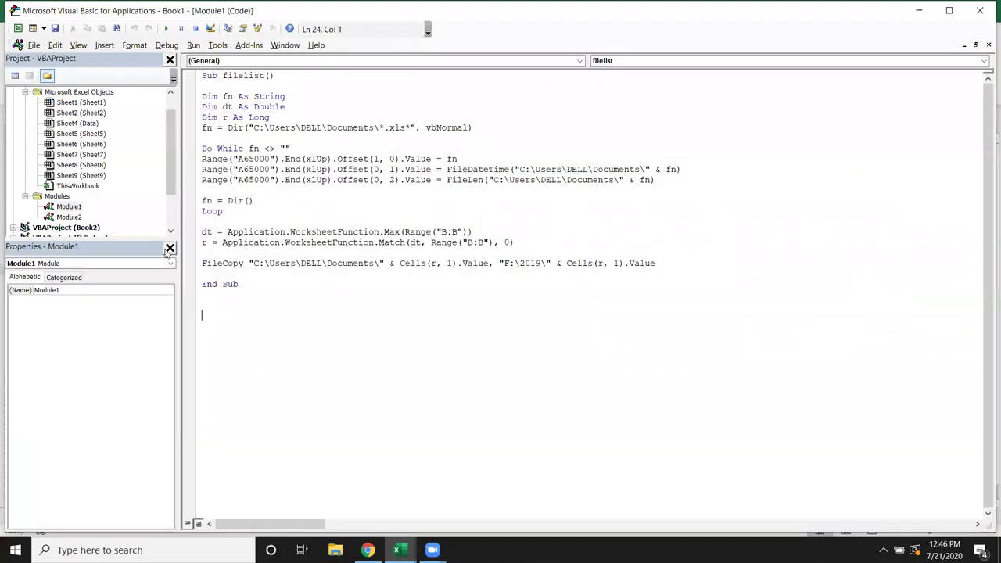
Wipe Module2's old code, create an empty Sub ee() macro, then switch back to Excel
{"action": "left_click", "coordinate": [70, 217]}
{"action": "double_click", "coordinate": [70, 216]}
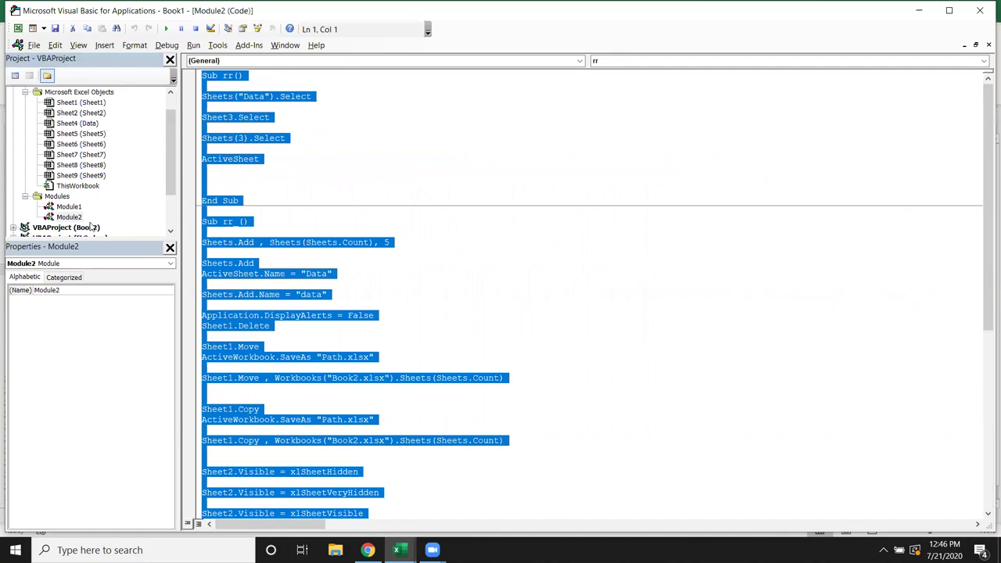
{"action": "key", "text": "Delete"}
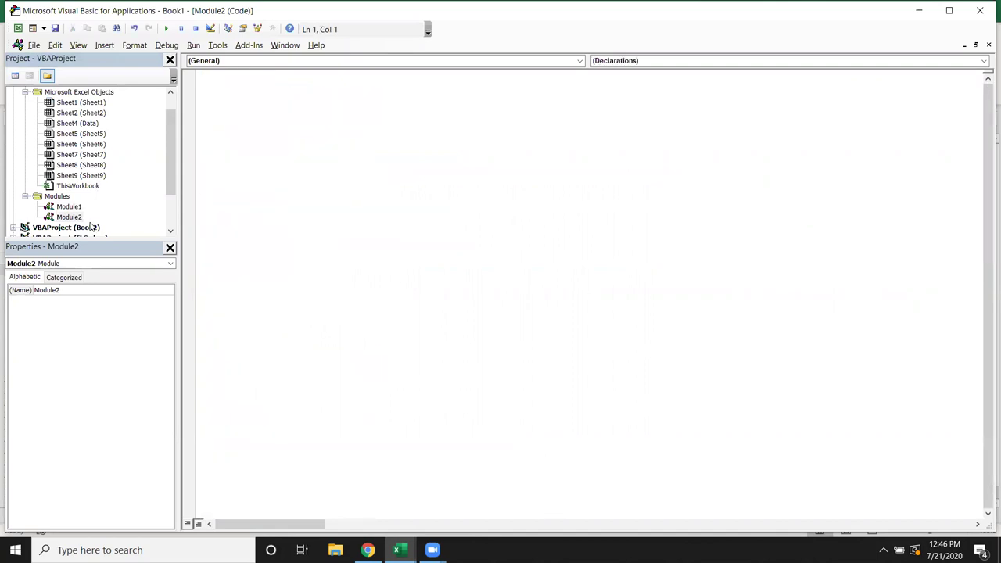
{"action": "key", "text": "Return"}
{"action": "type", "text": "sub ee()"}
{"action": "key", "text": "Return"}
{"action": "key", "text": "Return"}
{"action": "key", "text": "Return"}
{"action": "key", "text": "Return"}
{"action": "key", "text": "Up"}
{"action": "key", "text": "Up"}
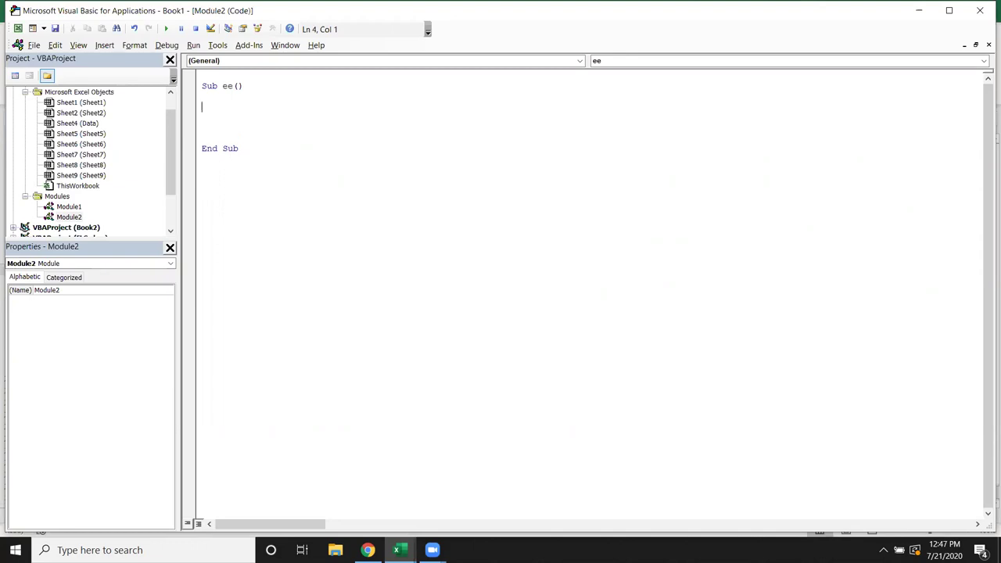
{"action": "key", "text": "alt+F11"}
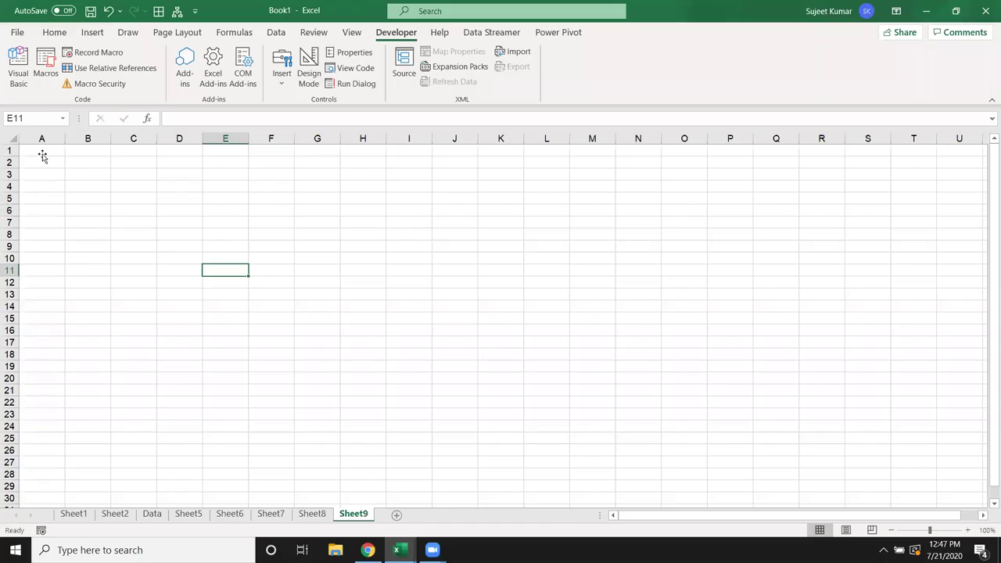
Click cell A1, then write a Range("A1").Activate line in macro ee
{"action": "left_click", "coordinate": [42, 154]}
{"action": "key", "text": "alt+F11"}
{"action": "type", "text": "range(\"A1\").se"}
{"action": "key", "text": "Tab"}
{"action": "key", "text": "Return"}
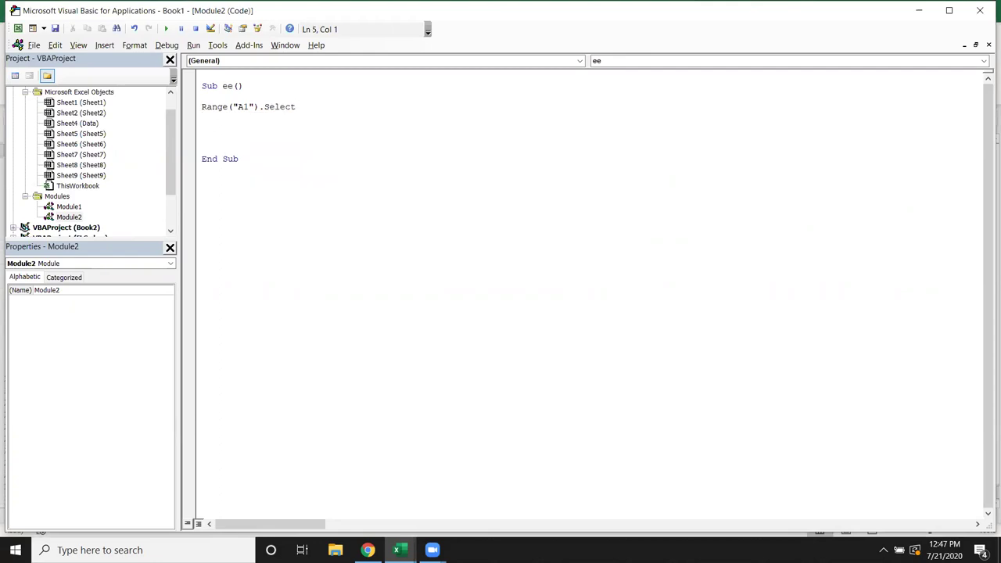
{"action": "key", "text": "BackSpace"}
{"action": "key", "text": "BackSpace"}
{"action": "key", "text": "BackSpace"}
{"action": "key", "text": "BackSpace"}
{"action": "key", "text": "BackSpace"}
{"action": "key", "text": "BackSpace"}
{"action": "key", "text": "BackSpace"}
{"action": "key", "text": "BackSpace"}
{"action": "type", "text": ".act"}
{"action": "key", "text": "Return"}
Add Cells(1, 1).Select and ActiveCell lines, then select C4:H14 on Sheet9
{"action": "type", "text": "cells(1,1).select"}
{"action": "key", "text": "Return"}
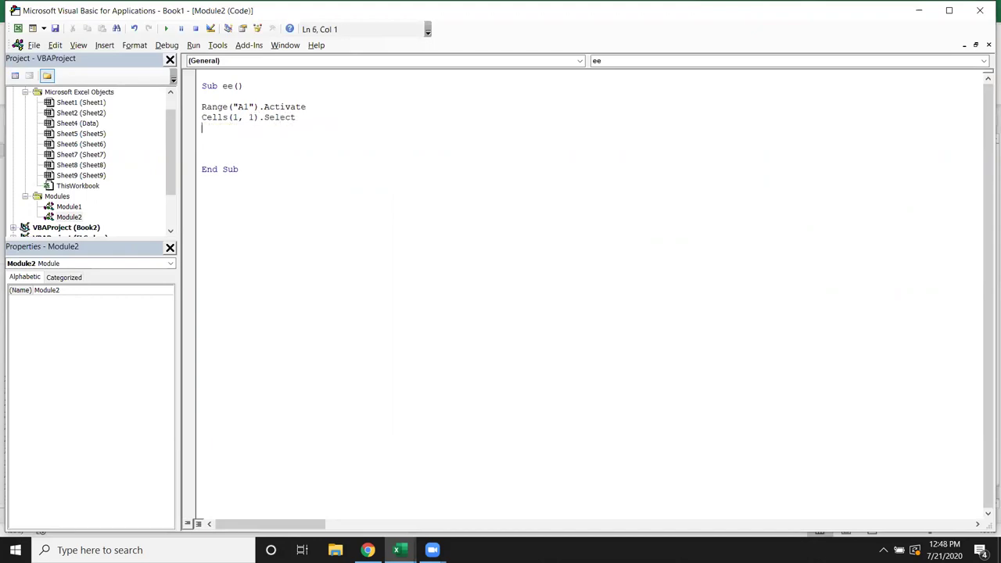
{"action": "left_click", "coordinate": [233, 117]}
{"action": "left_click", "coordinate": [255, 117]}
{"action": "key", "text": "Down"}
{"action": "type", "text": "activeCell"}
{"action": "key", "text": "Return"}
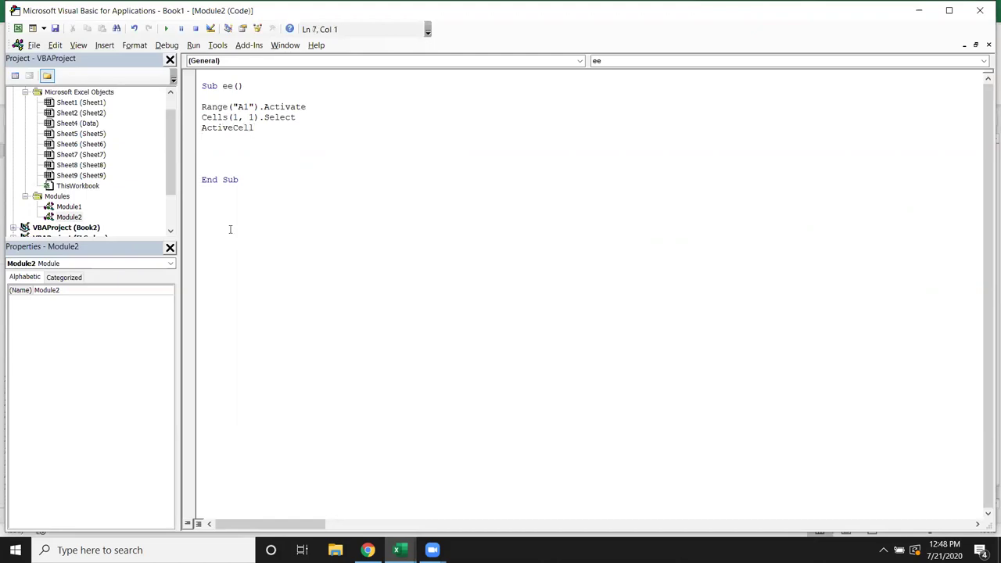
{"action": "key", "text": "alt+F11"}
{"action": "left_click_drag", "start_coordinate": [121, 185], "coordinate": [383, 306]}
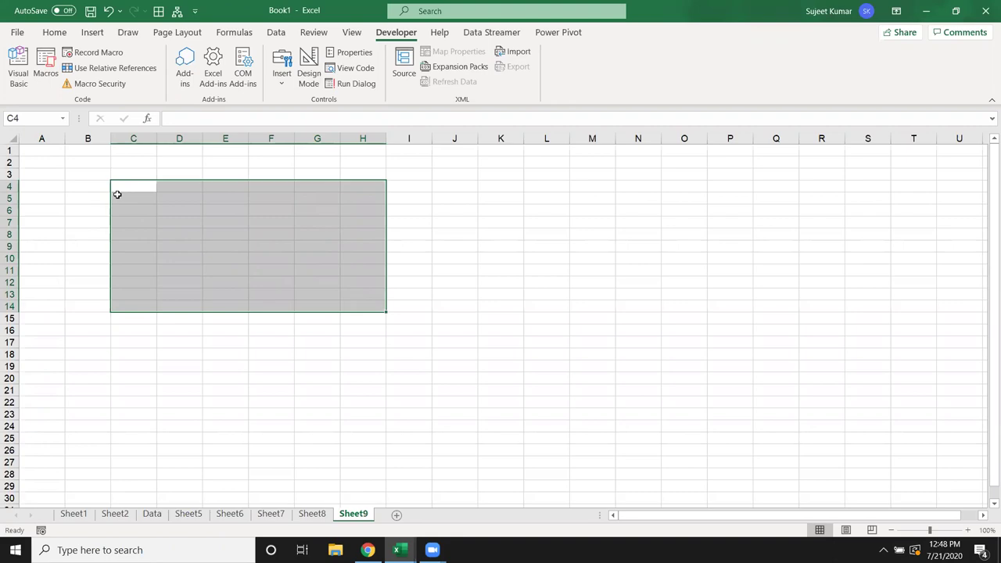
Add a Selection line to macro ee, then pick G17 on Sheet9 to clear the block selection
{"action": "key", "text": "alt+F11"}
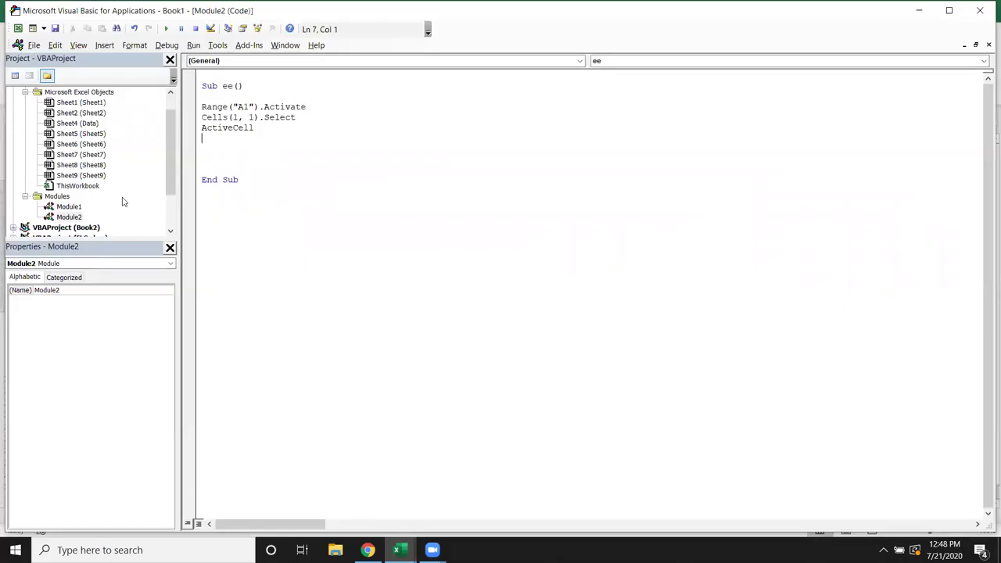
{"action": "type", "text": "selection"}
{"action": "key", "text": "Return"}
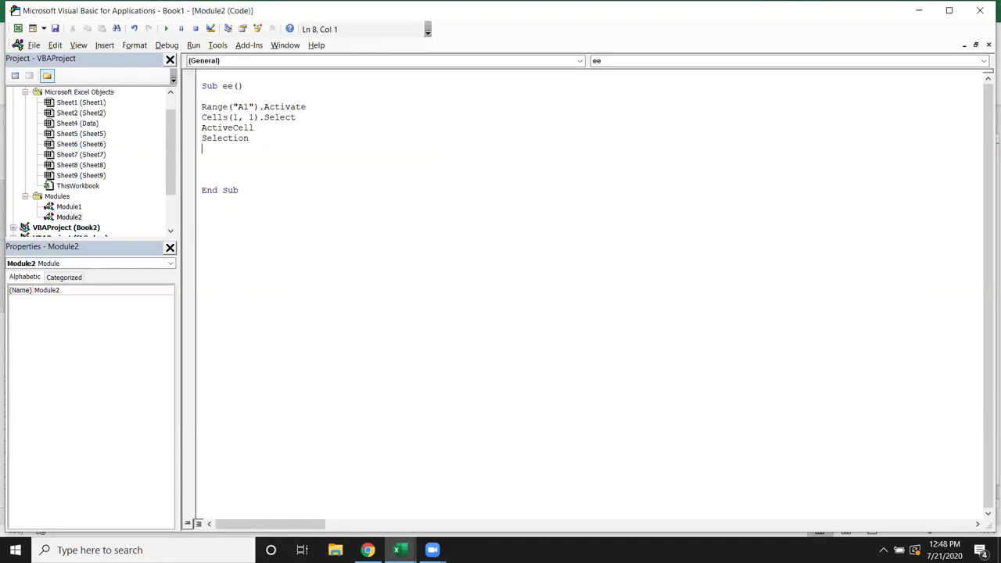
{"action": "key", "text": "alt+F11"}
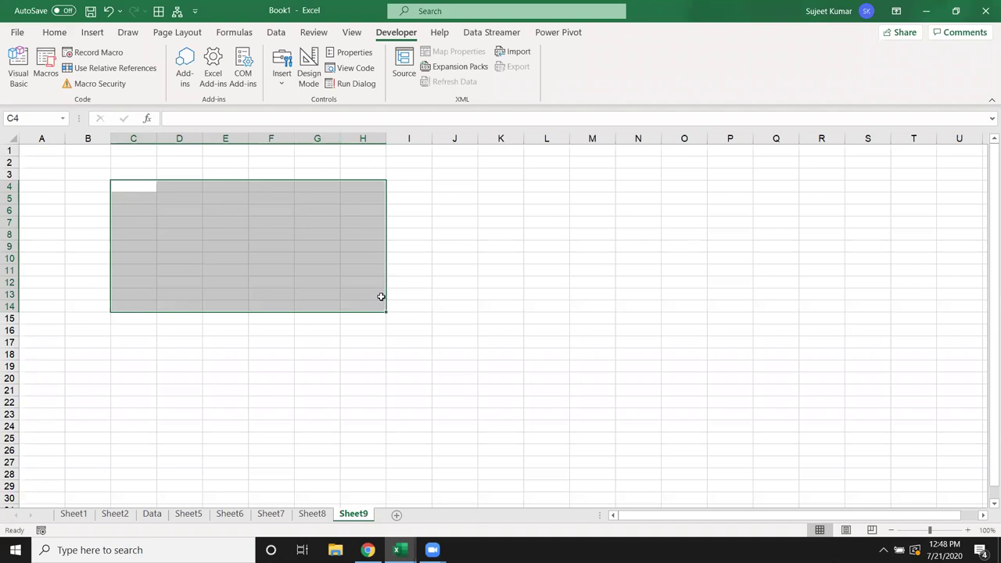
{"action": "left_click", "coordinate": [336, 345]}
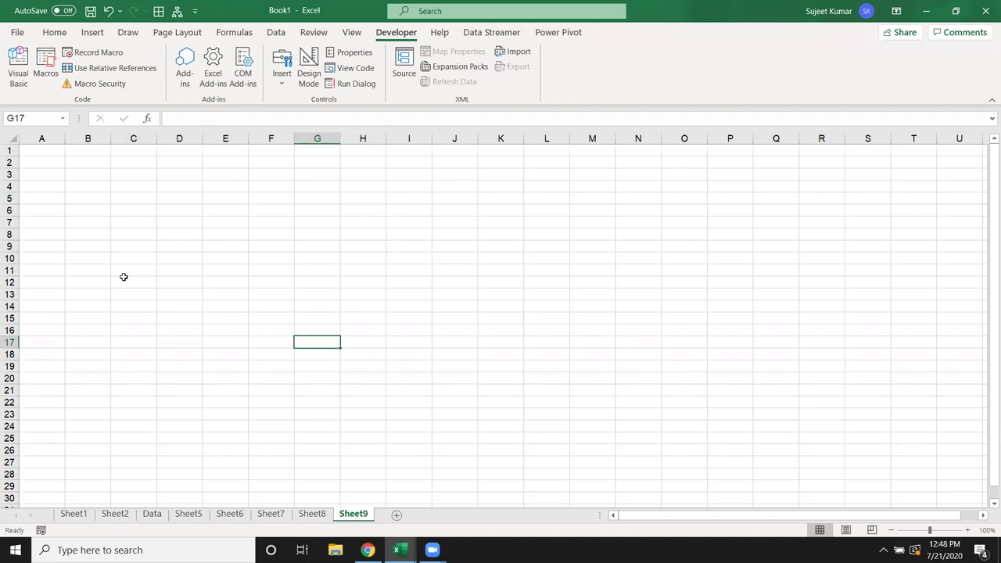
Add a Range("A1").Select line to the macro and return to Excel
{"action": "key", "text": "alt+F11"}
{"action": "key", "text": "Return"}
{"action": "key", "text": "Return"}
{"action": "type", "text": "range"}
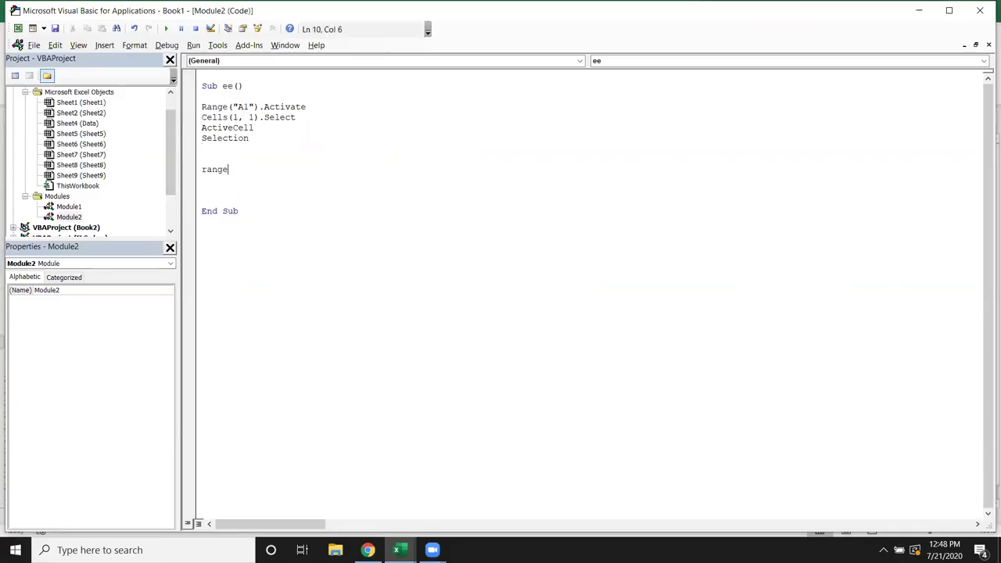
{"action": "type", "text": "(\"A"}
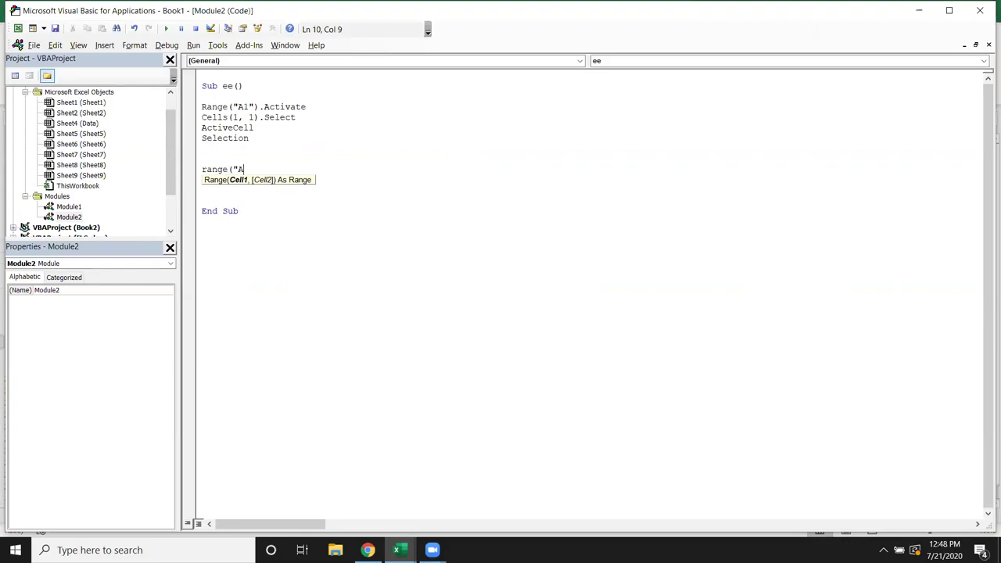
{"action": "type", "text": "1\").s"}
{"action": "key", "text": "Down"}
{"action": "key", "text": "Tab"}
{"action": "key", "text": "Return"}
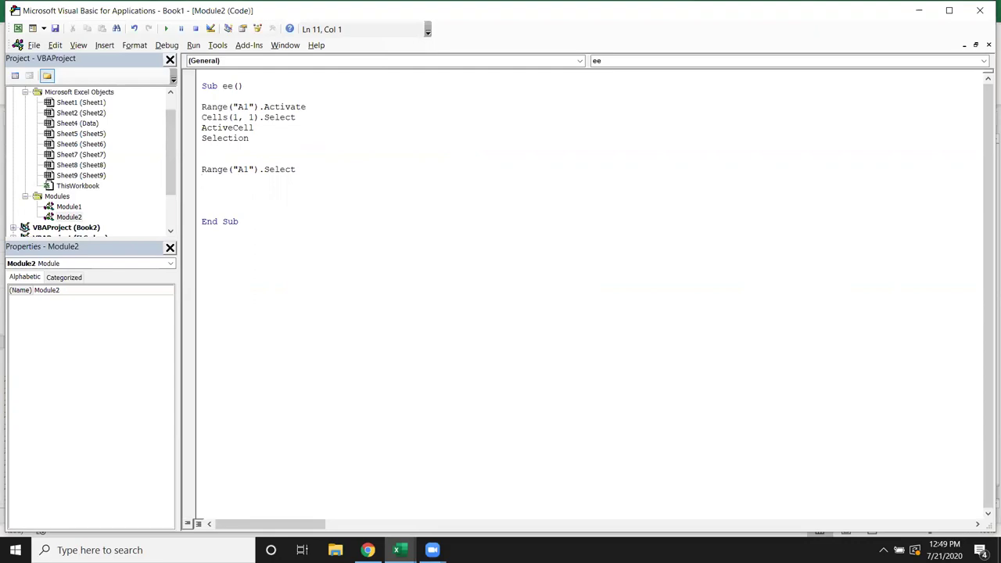
{"action": "key", "text": "alt+F11"}
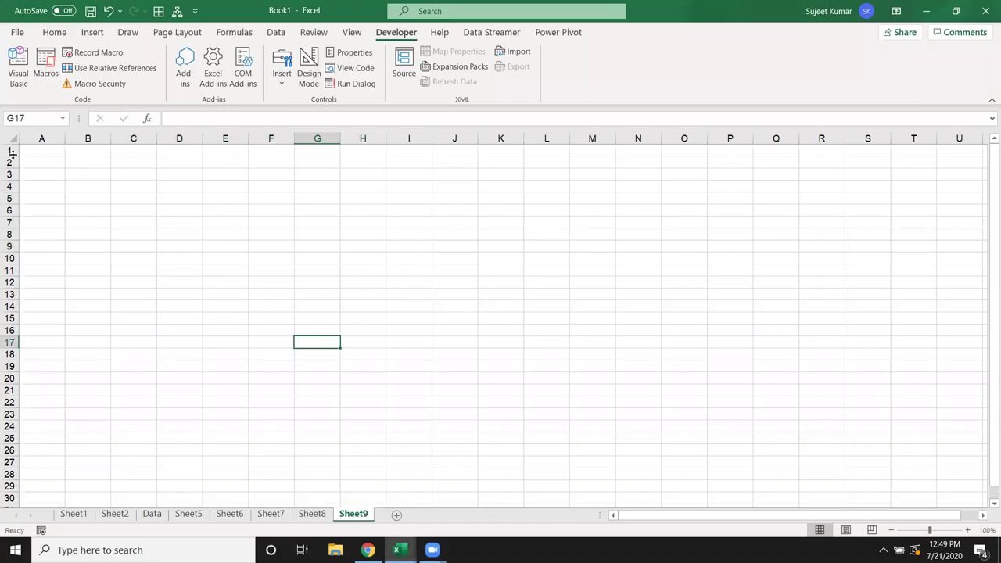
Open the Data sheet, then insert Sheets("Data").Select above the Range("A1").Select line
{"action": "left_click", "coordinate": [32, 151]}
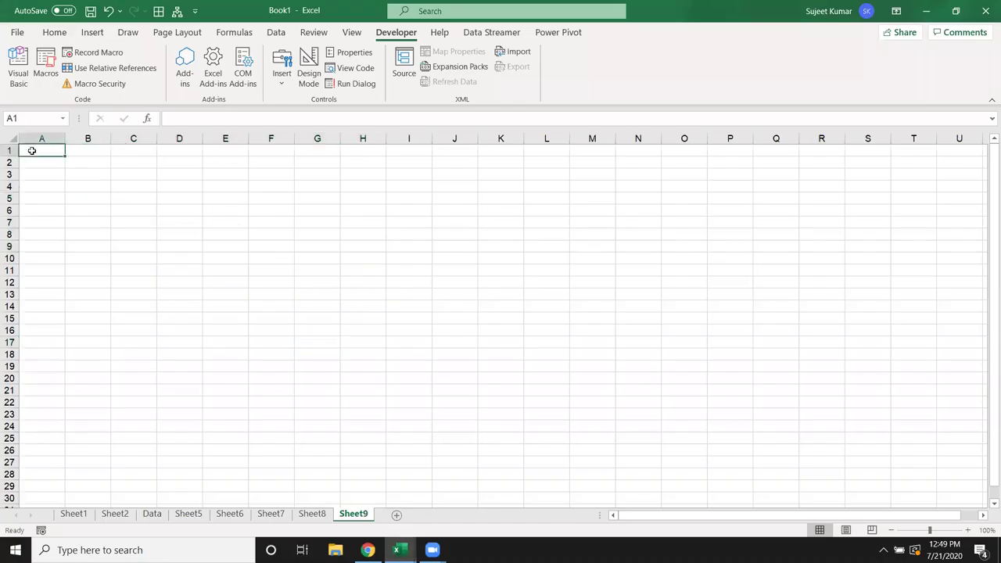
{"action": "left_click", "coordinate": [152, 514]}
{"action": "left_click", "coordinate": [86, 179]}
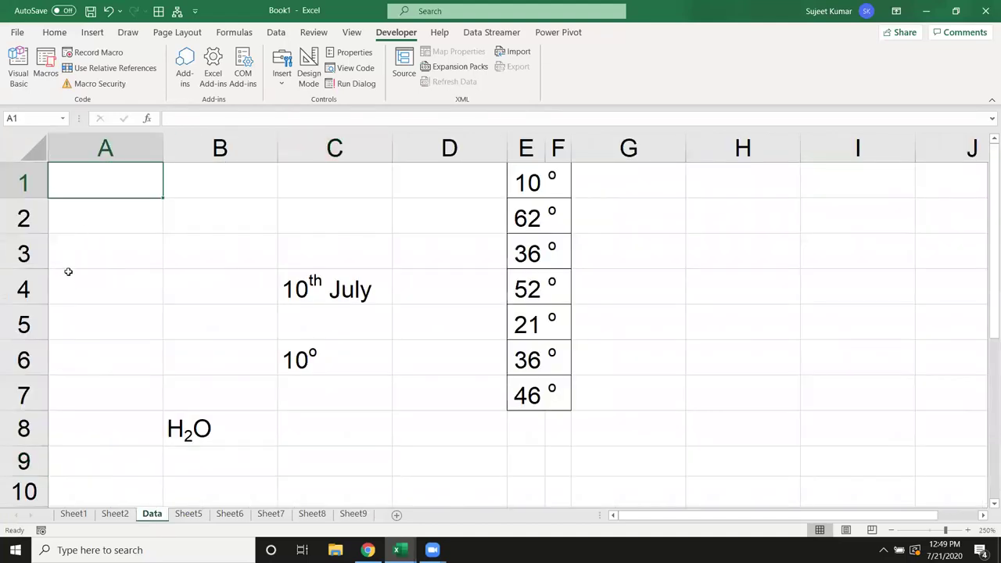
{"action": "key", "text": "alt+F11"}
{"action": "key", "text": "Up"}
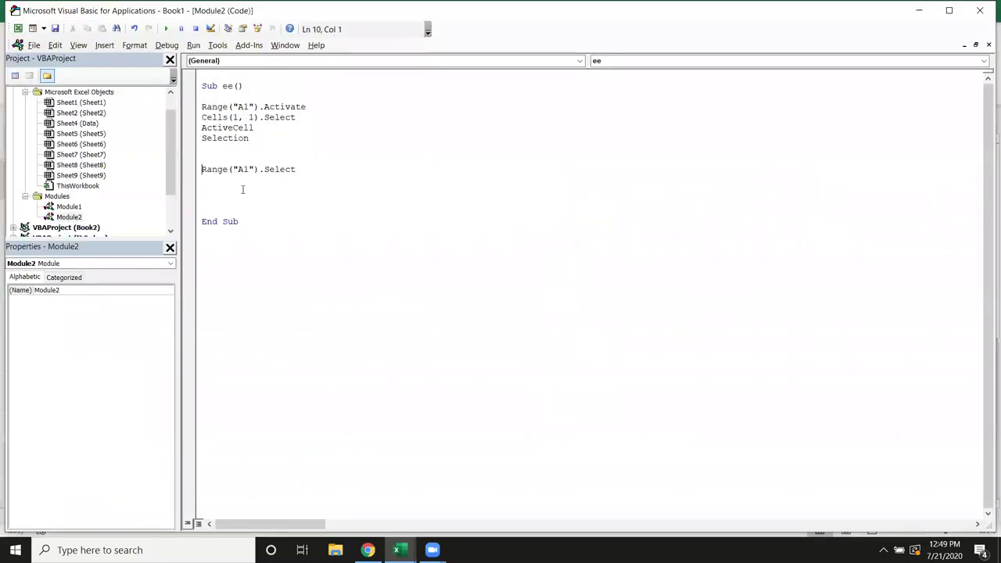
{"action": "key", "text": "Return"}
{"action": "left_click", "coordinate": [201, 169]}
{"action": "type", "text": "sheets(\"Data\""}
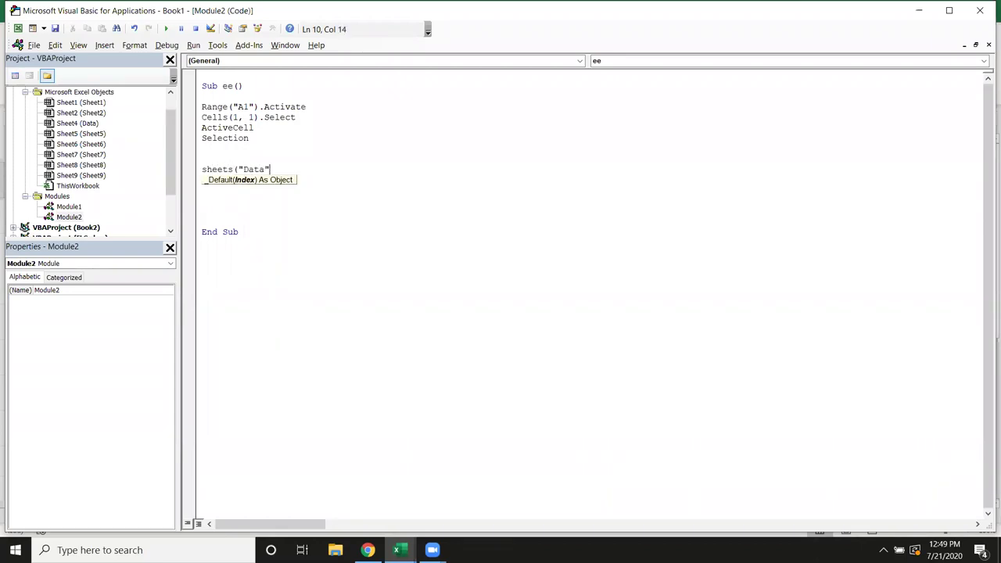
{"action": "type", "text": ").se"}
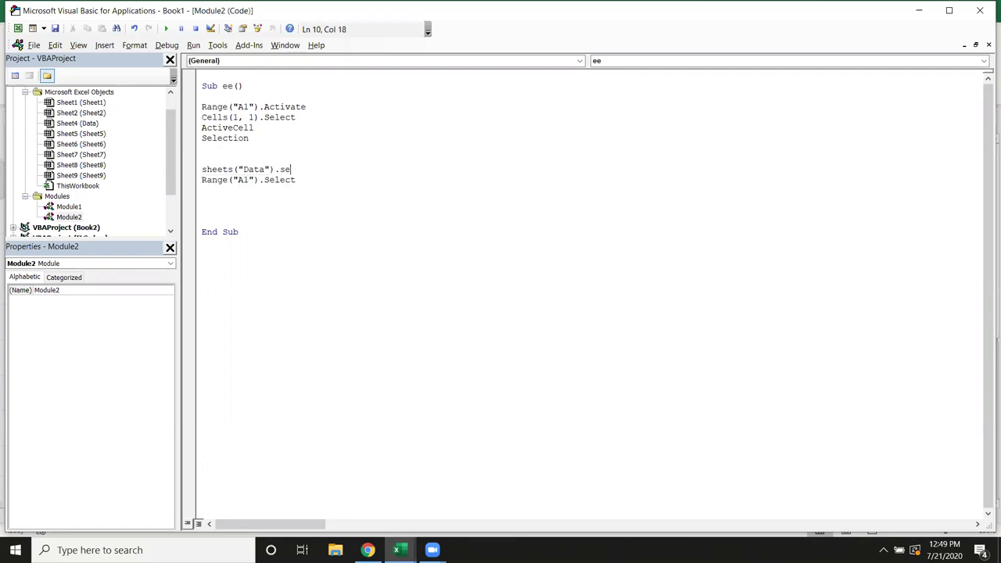
{"action": "type", "text": "lect"}
Clear the stray code selection, pick A2 on Data, switch back to Sheet9 and return to the code
{"action": "key", "text": "Down"}
{"action": "left_click", "coordinate": [272, 189]}
{"action": "left_click_drag", "start_coordinate": [289, 168], "coordinate": [291, 169]}
{"action": "left_click", "coordinate": [301, 170]}
{"action": "key", "text": "alt+F11"}
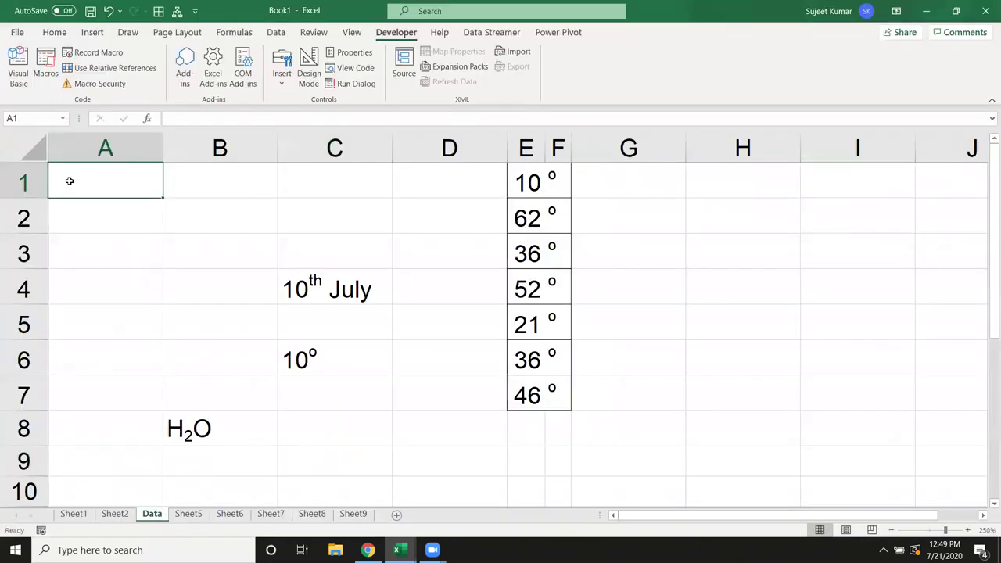
{"action": "left_click", "coordinate": [150, 217]}
{"action": "left_click", "coordinate": [360, 513]}
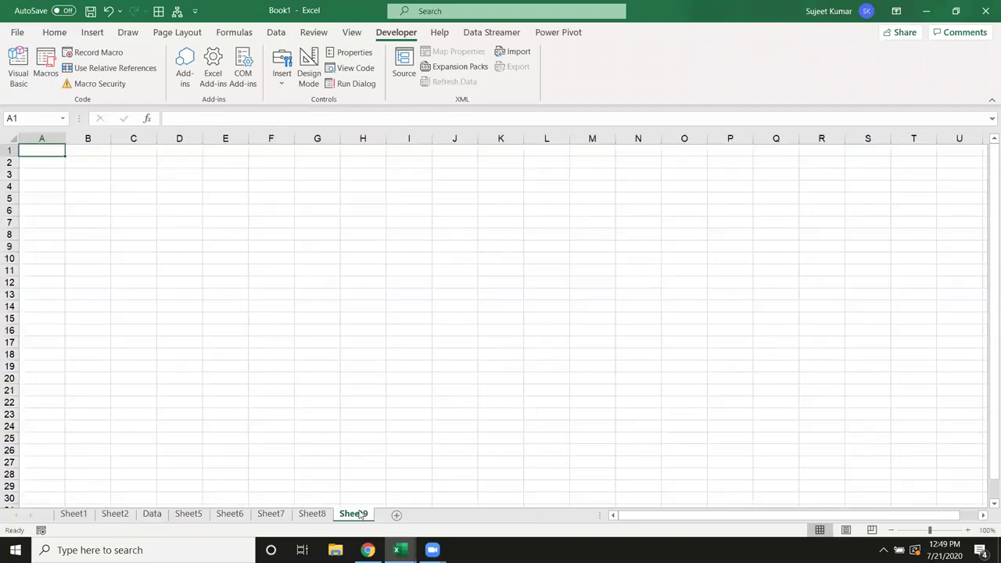
{"action": "key", "text": "alt+F11"}
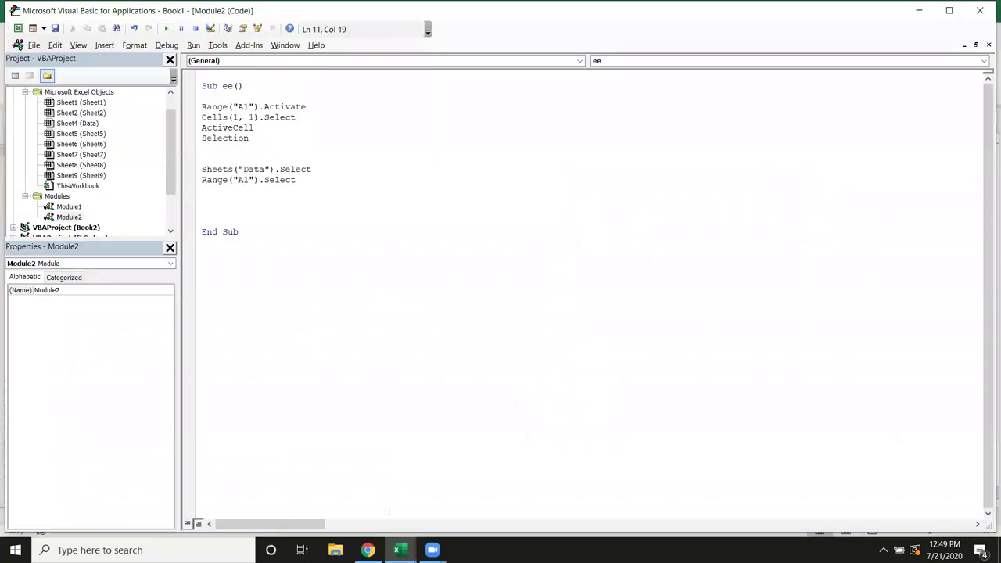
Insert Workbooks("Book1.xlsx").Activate above the Sheets("Data").Select line
{"action": "mouse_move", "coordinate": [399, 550]}
{"action": "left_click", "coordinate": [304, 240]}
{"action": "key", "text": "Up"}
{"action": "key", "text": "Up"}
{"action": "key", "text": "Up"}
{"action": "key", "text": "Return"}
{"action": "key", "text": "Up"}
{"action": "type", "text": "wo"}
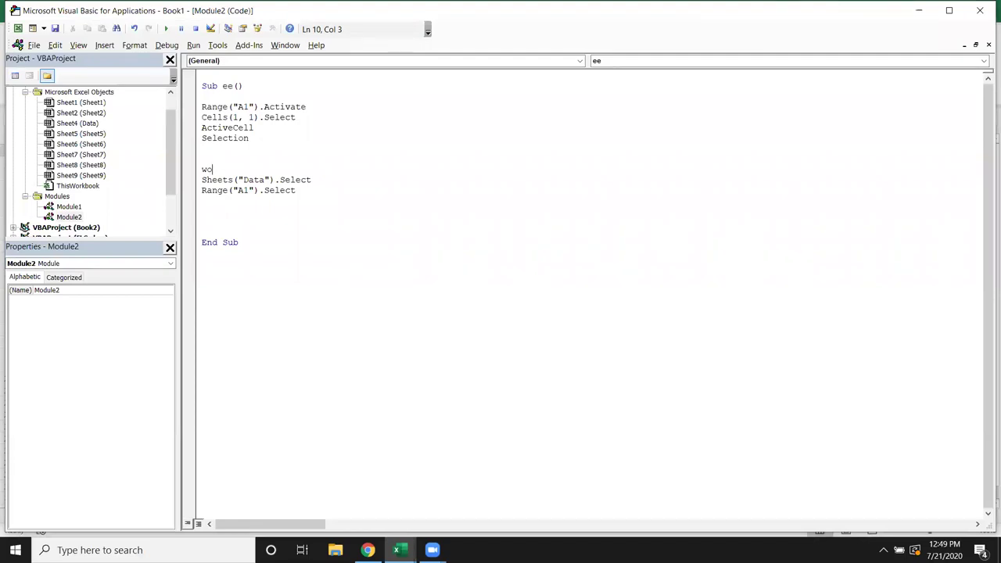
{"action": "type", "text": "rkbooks"}
{"action": "type", "text": "("}
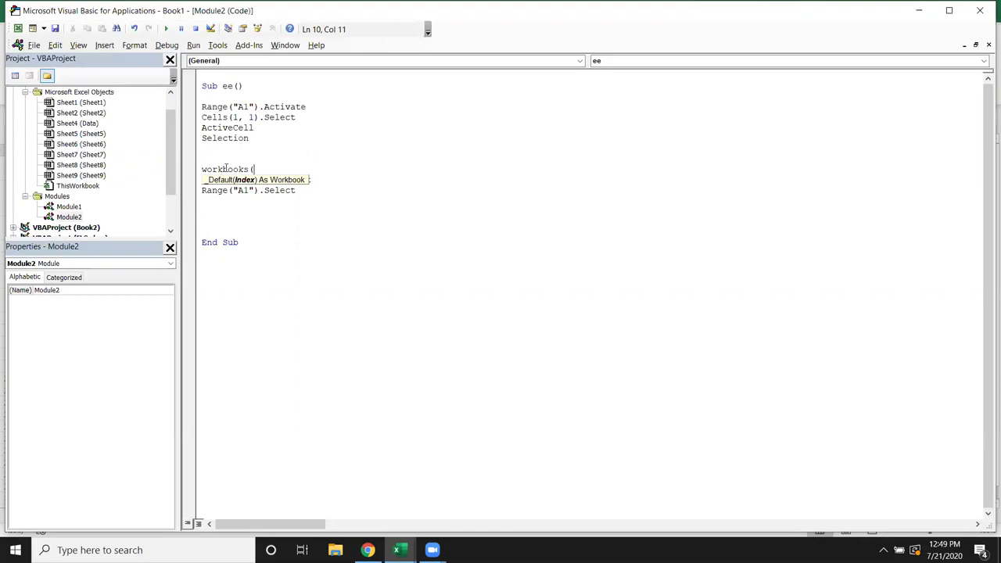
{"action": "type", "text": "\"Book1.xlsx\""}
{"action": "type", "text": ").sel"}
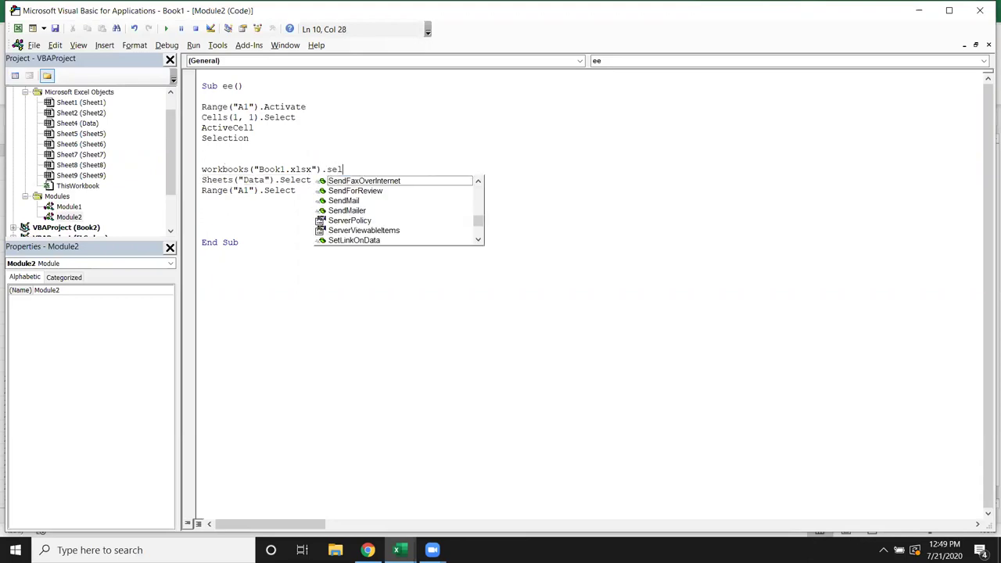
{"action": "key", "text": "BackSpace"}
{"action": "key", "text": "BackSpace"}
{"action": "key", "text": "BackSpace"}
{"action": "type", "text": "act"}
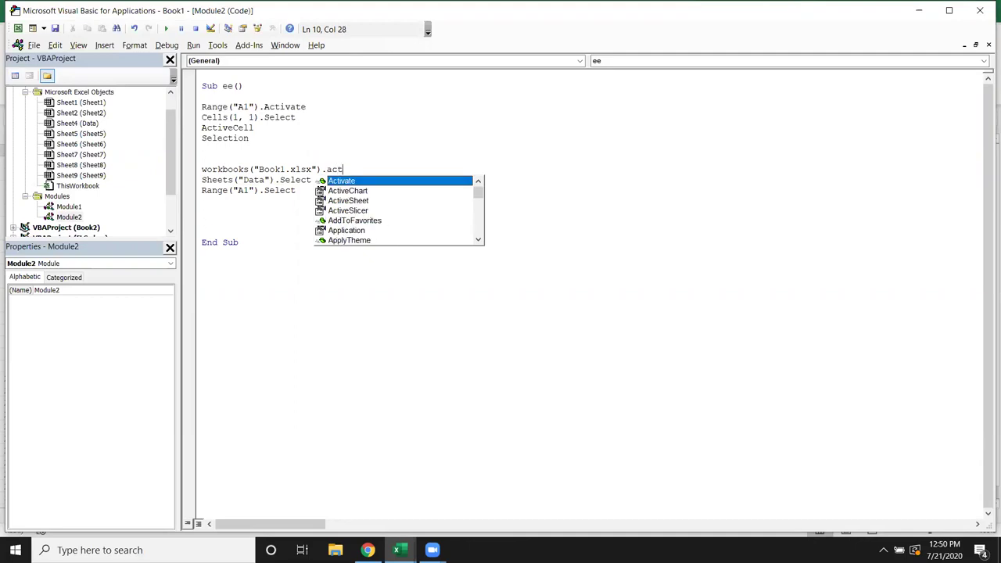
{"action": "key", "text": "Tab"}
{"action": "key", "text": "Down"}
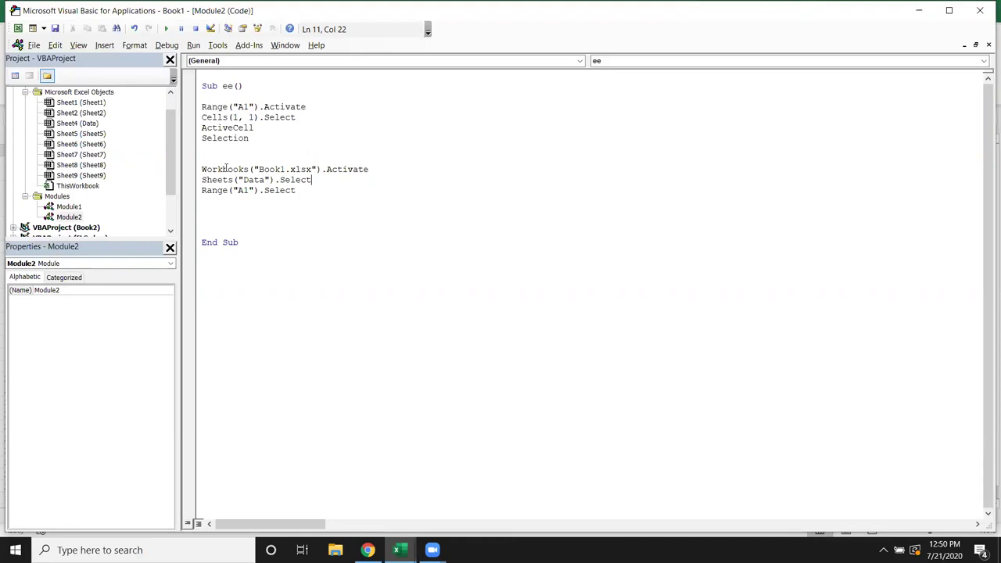
Review the selection statements in macro ee, then return to Sheet9
{"action": "double_click", "coordinate": [225, 169]}
{"action": "left_click", "coordinate": [226, 179]}
{"action": "left_click_drag", "start_coordinate": [310, 201], "coordinate": [176, 98]}
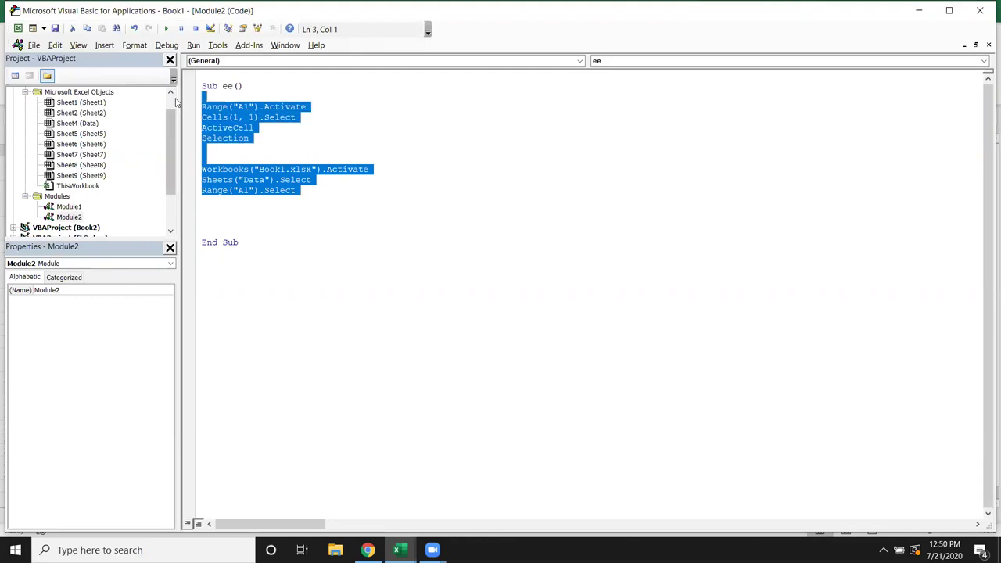
{"action": "left_click", "coordinate": [360, 210]}
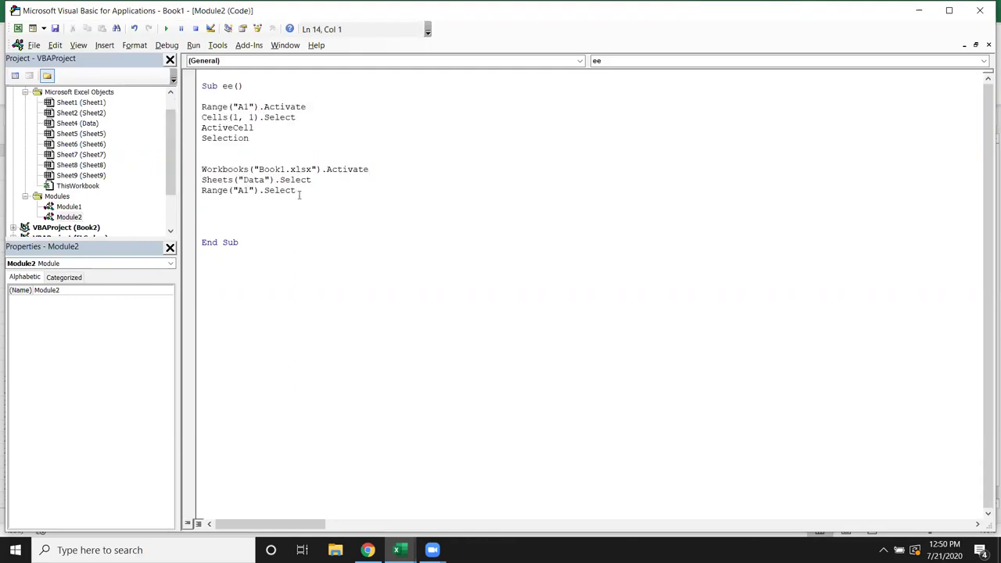
{"action": "left_click_drag", "start_coordinate": [296, 190], "coordinate": [192, 109]}
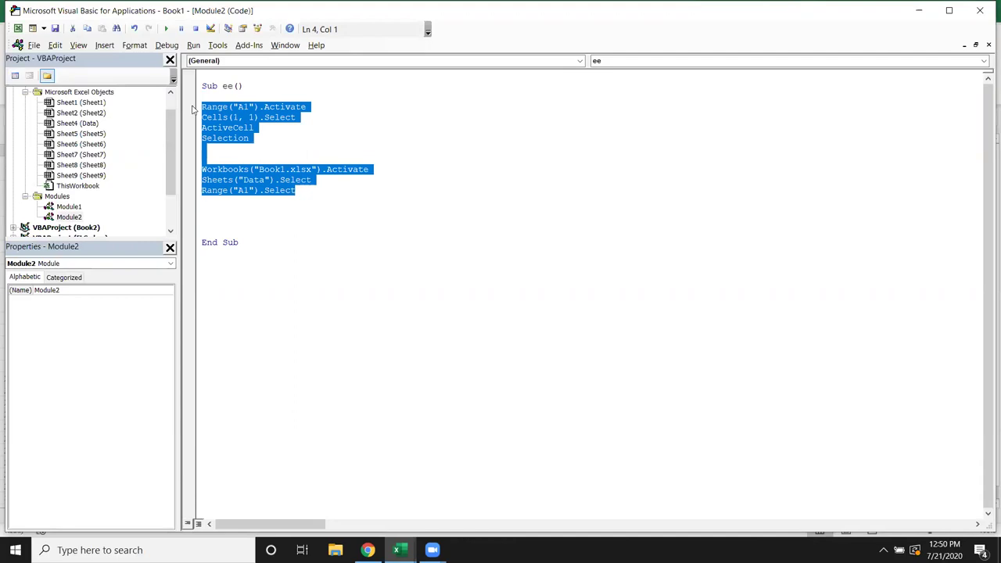
{"action": "left_click", "coordinate": [205, 210]}
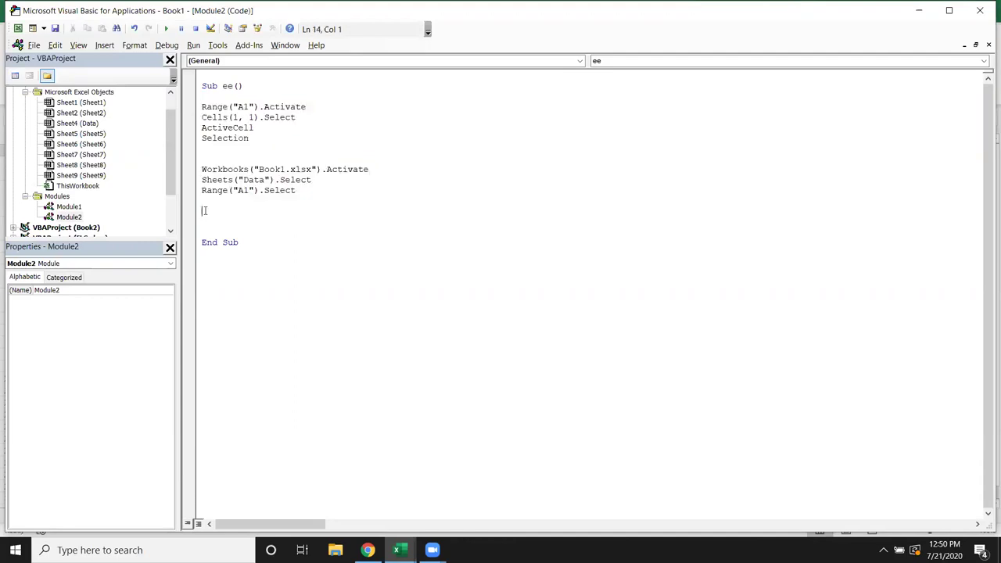
{"action": "key", "text": "alt+F11"}
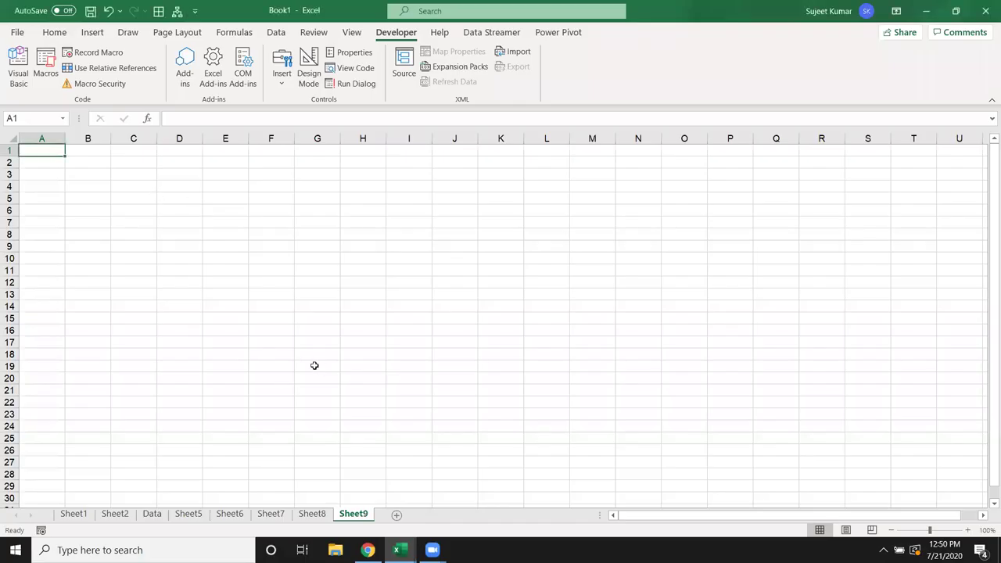
Enter =RANDBETWEEN(10,90) in cell A1 of Sheet9
{"action": "type", "text": "="}
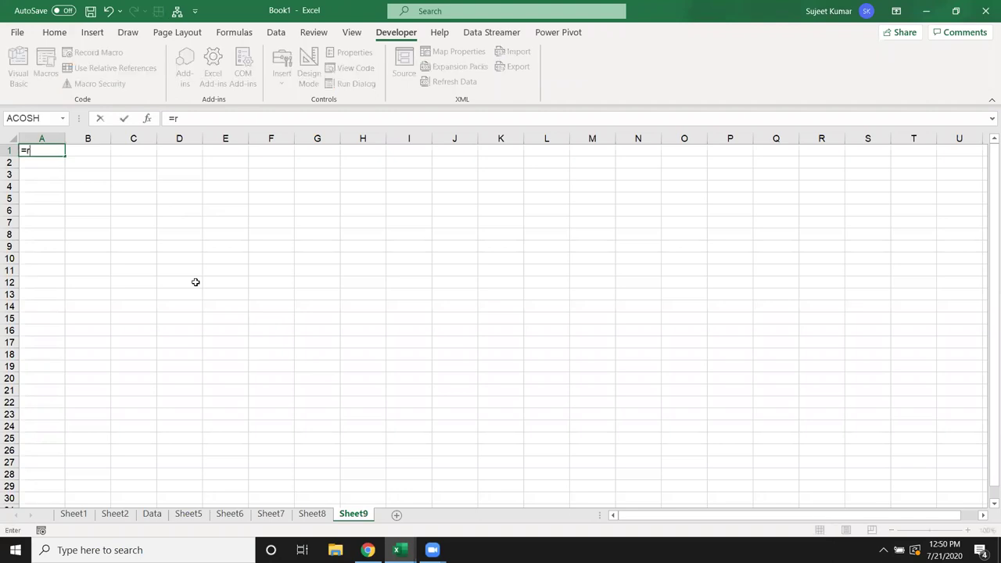
{"action": "type", "text": "ra"}
{"action": "key", "text": "Down"}
{"action": "key", "text": "Down"}
{"action": "key", "text": "Down"}
{"action": "key", "text": "Tab"}
{"action": "type", "text": "10,90)"}
{"action": "left_click", "coordinate": [196, 282]}
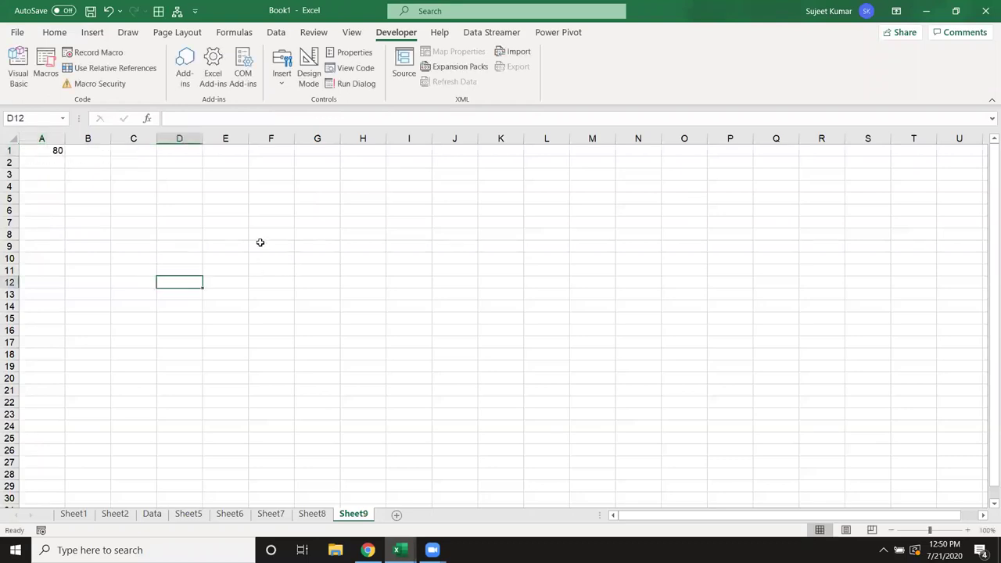
Fill the random formula across A1:I18, then begin a new range("A1 line in macro ee
{"action": "left_click", "coordinate": [53, 151]}
{"action": "left_click_drag", "start_coordinate": [66, 156], "coordinate": [415, 352]}
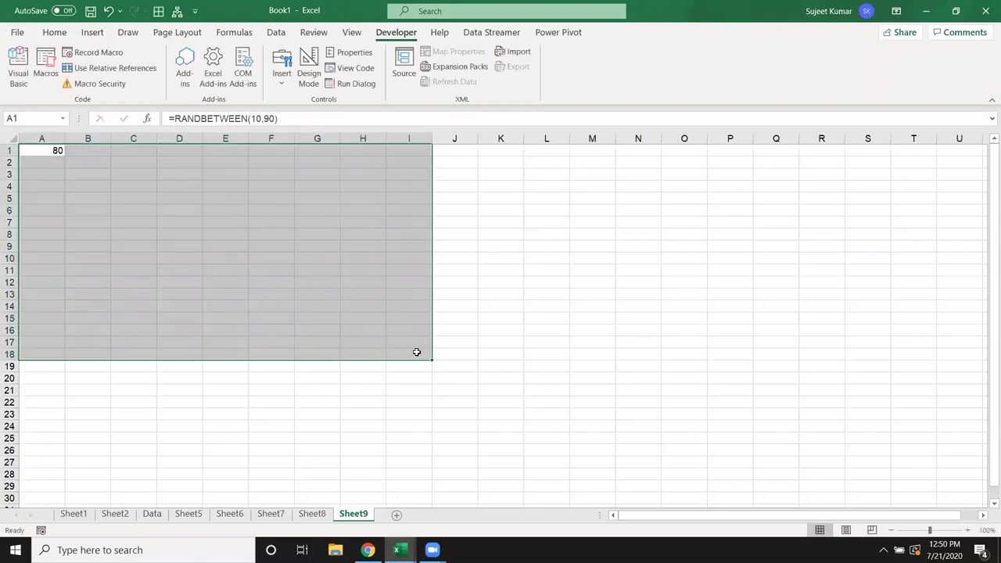
{"action": "left_click", "coordinate": [350, 256]}
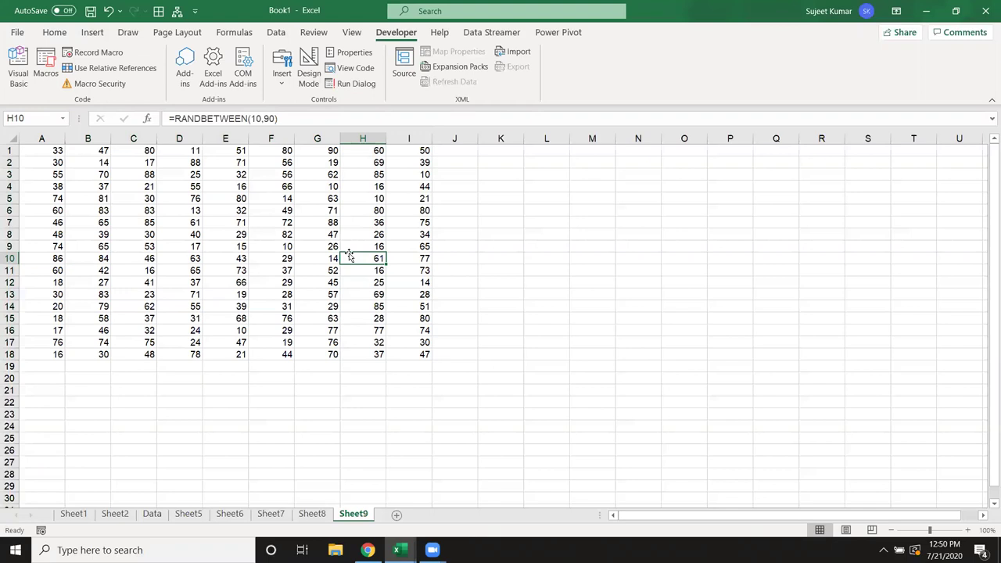
{"action": "mouse_move", "coordinate": [43, 152]}
{"action": "left_mouse_down"}
{"action": "mouse_move", "coordinate": [365, 345]}
{"action": "mouse_move", "coordinate": [422, 360]}
{"action": "left_mouse_up"}
{"action": "left_click", "coordinate": [472, 311]}
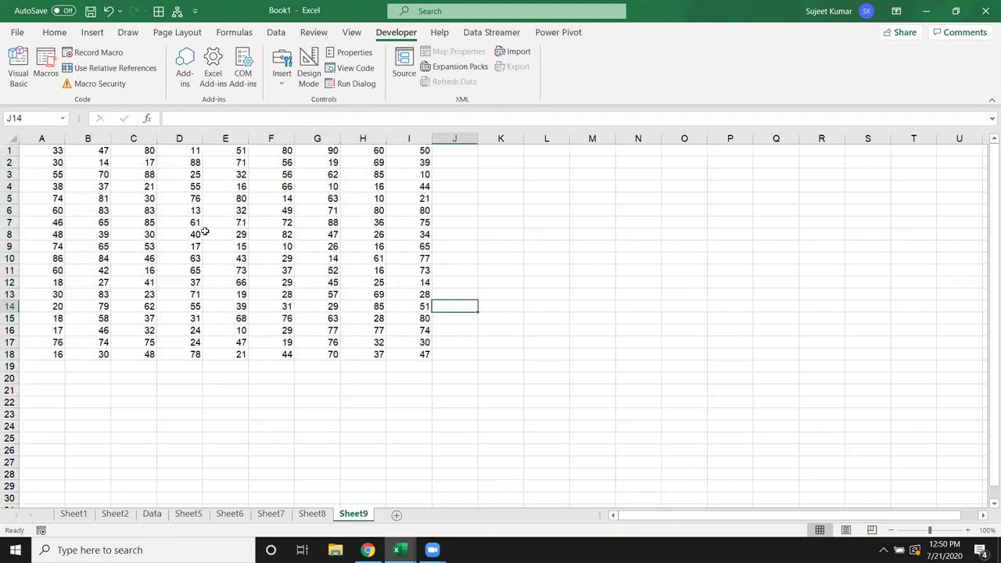
{"action": "key", "text": "alt+F11"}
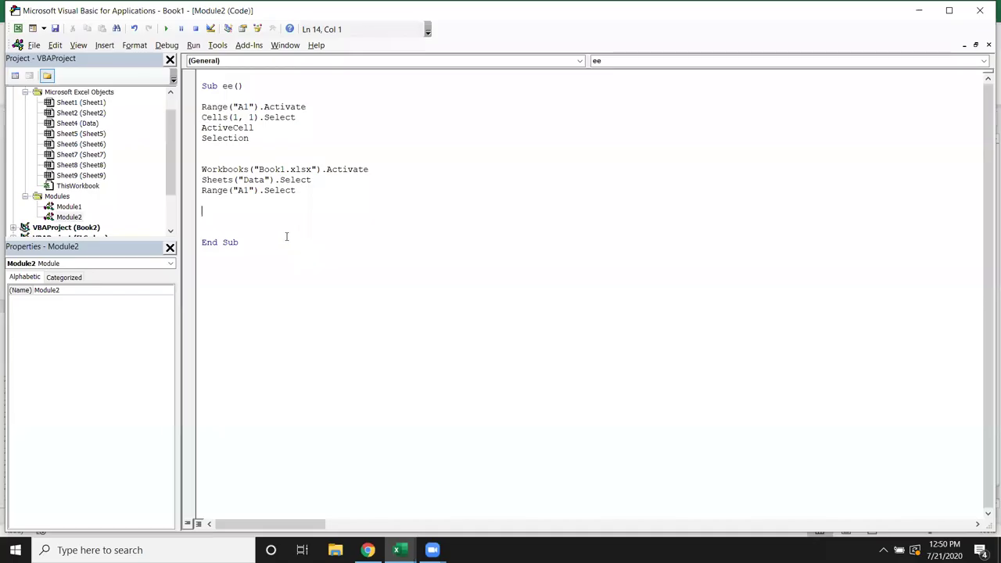
{"action": "type", "text": "range("}
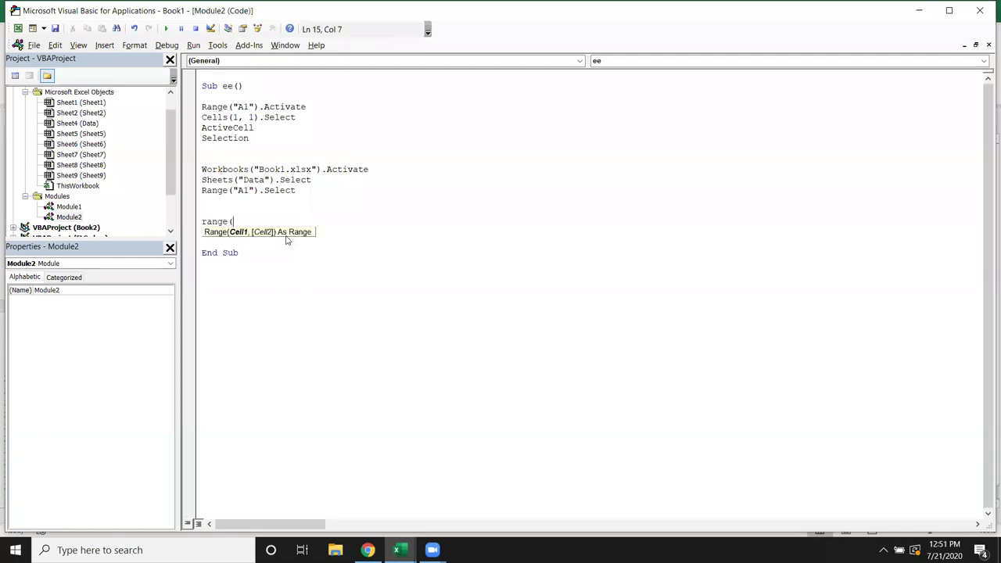
{"action": "type", "text": "\"A"}
{"action": "type", "text": "1"}
Check the data extent, then complete the Range("A1:i18").Select line
{"action": "key", "text": "alt+F11"}
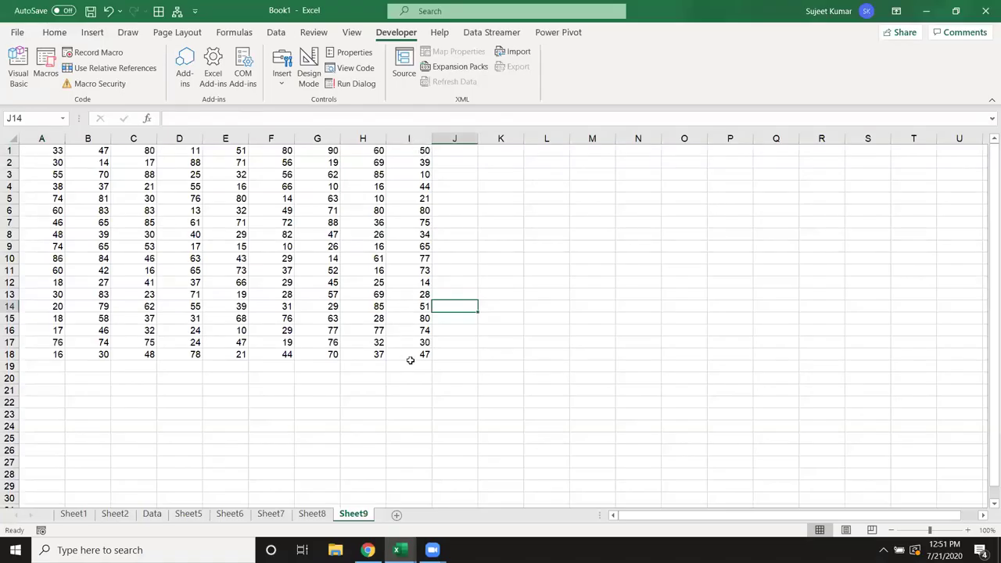
{"action": "key", "text": "alt+F11"}
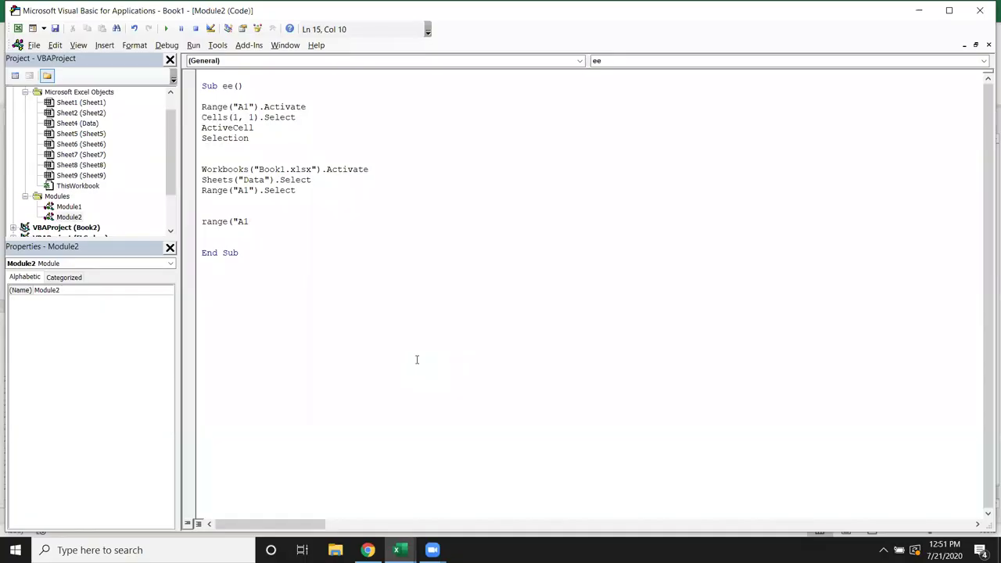
{"action": "type", "text": ":i18\").select"}
{"action": "key", "text": "Return"}
Start a SUM over A1:I18 in J14 to show the block, then cancel it
{"action": "key", "text": "alt+F11"}
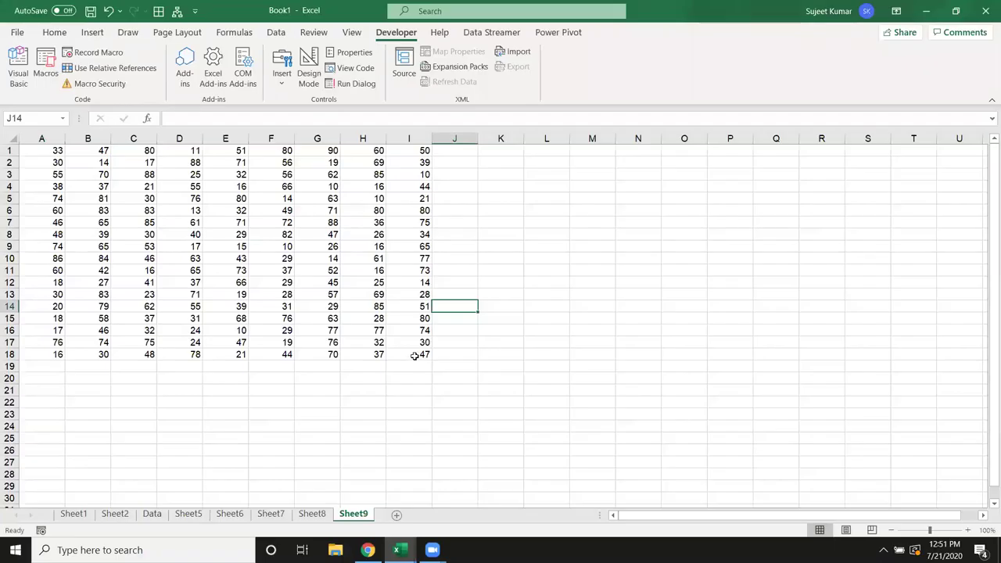
{"action": "type", "text": "=sum"}
{"action": "key", "text": "Tab"}
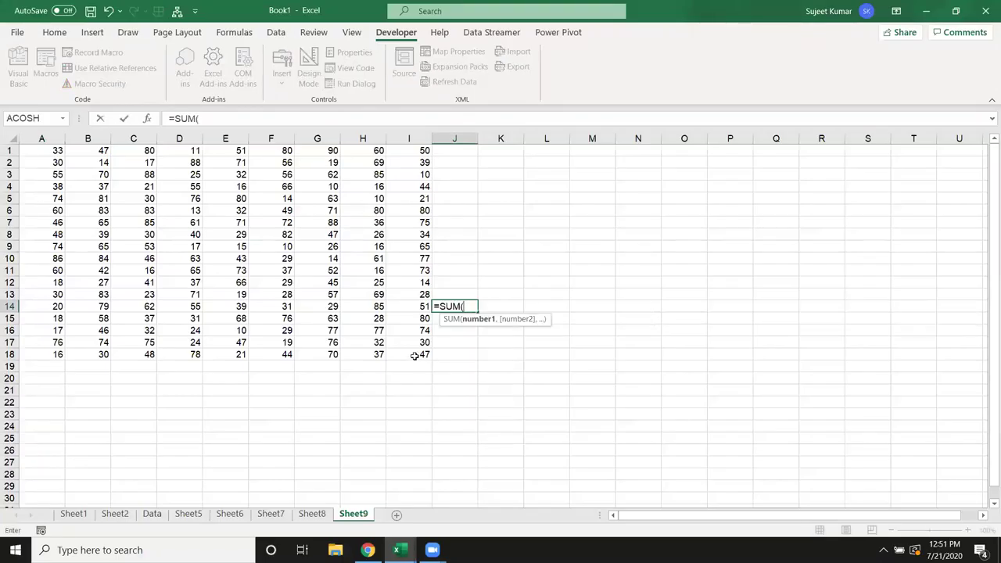
{"action": "left_click_drag", "start_coordinate": [34, 150], "coordinate": [422, 355]}
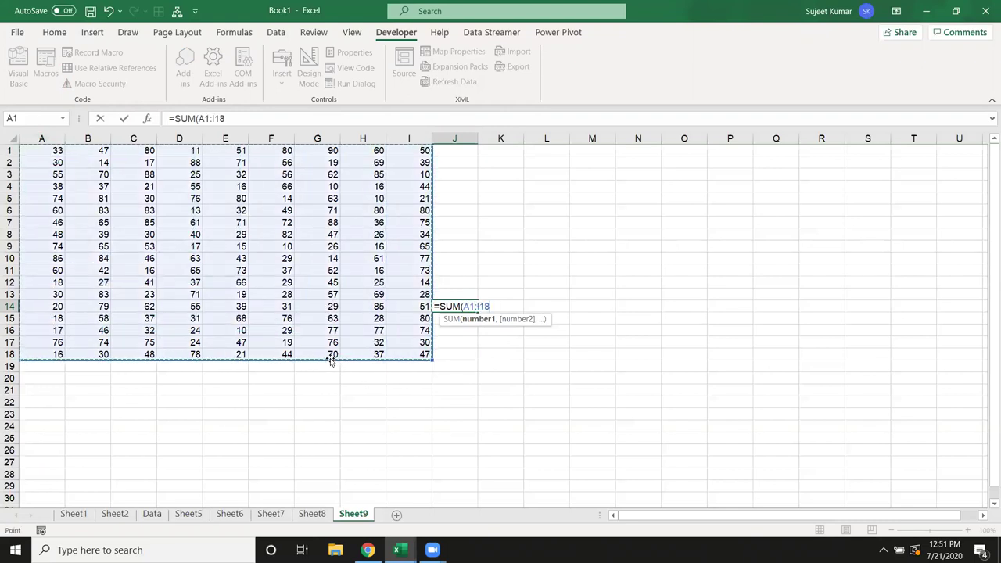
{"action": "key", "text": "Escape"}
Add a Range("A1", "I18").Select line using two corner cells, then return to Sheet9
{"action": "key", "text": "alt+F11"}
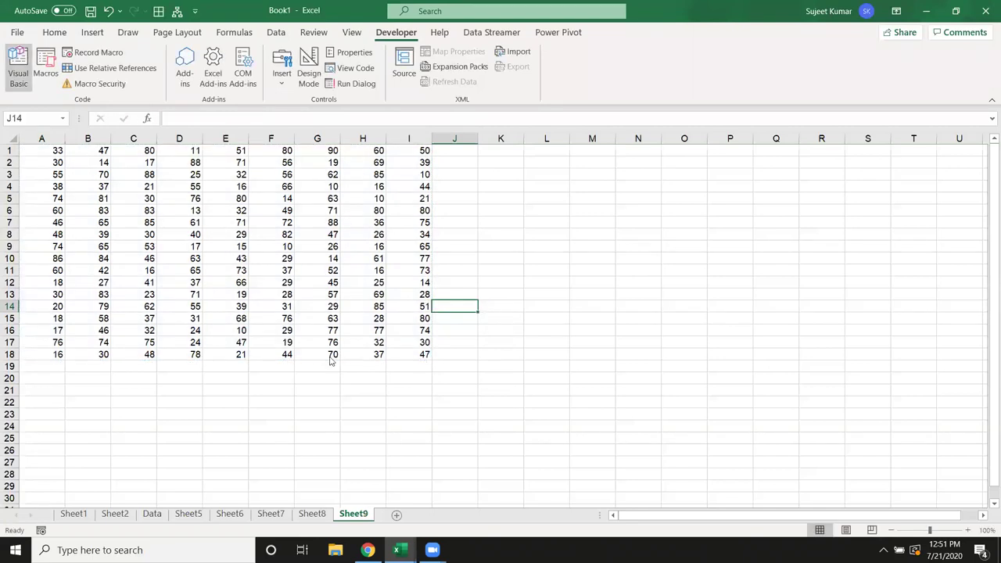
{"action": "type", "text": "range(\"A1\" ,\"I18"}
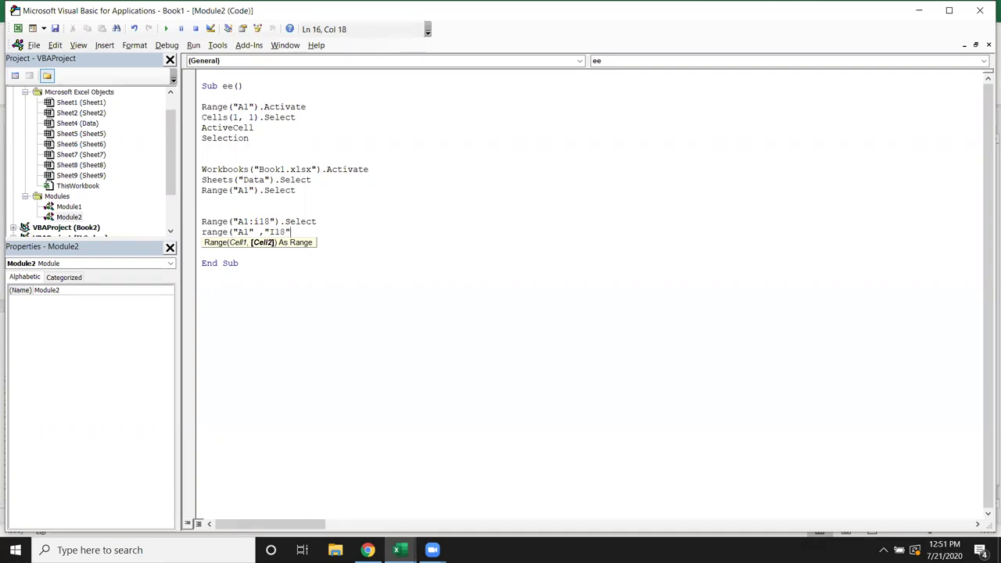
{"action": "type", "text": "\").s"}
{"action": "key", "text": "Down"}
{"action": "key", "text": "Tab"}
{"action": "key", "text": "Return"}
{"action": "left_click", "coordinate": [255, 253]}
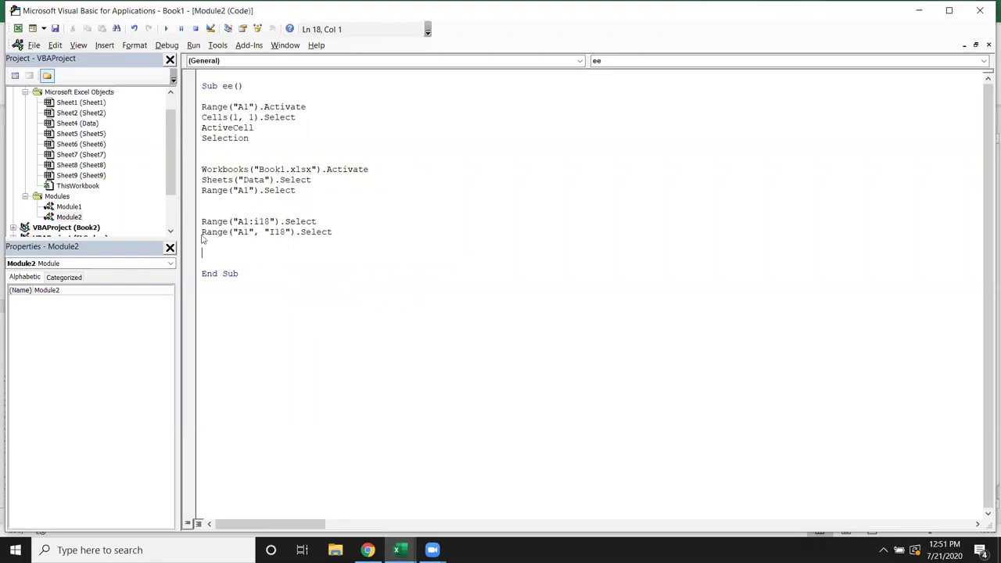
{"action": "key", "text": "alt+F11"}
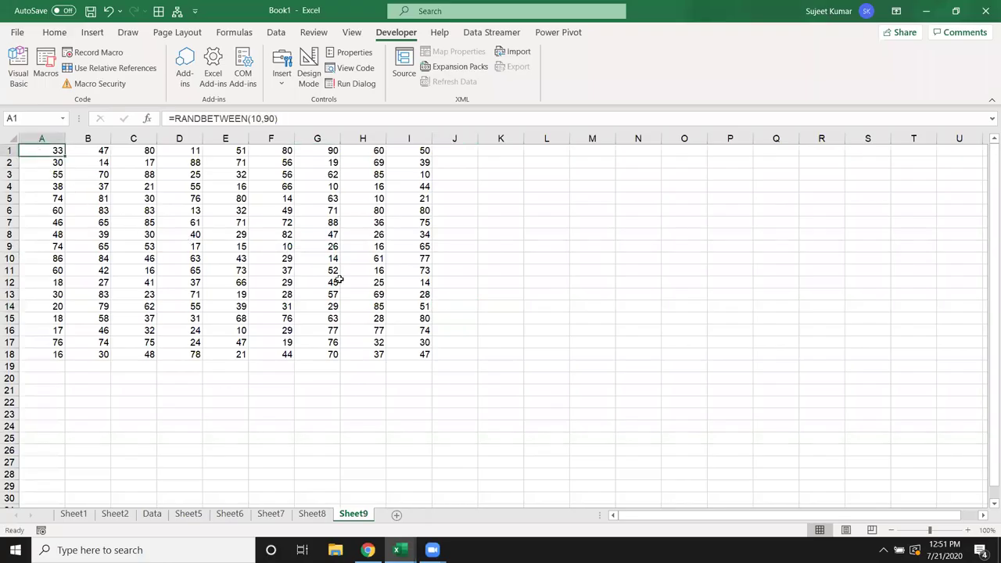
Select A1:I18, compare the two Range selection lines, and add a blank line before End Sub
{"action": "left_click", "coordinate": [417, 351], "text": "shift"}
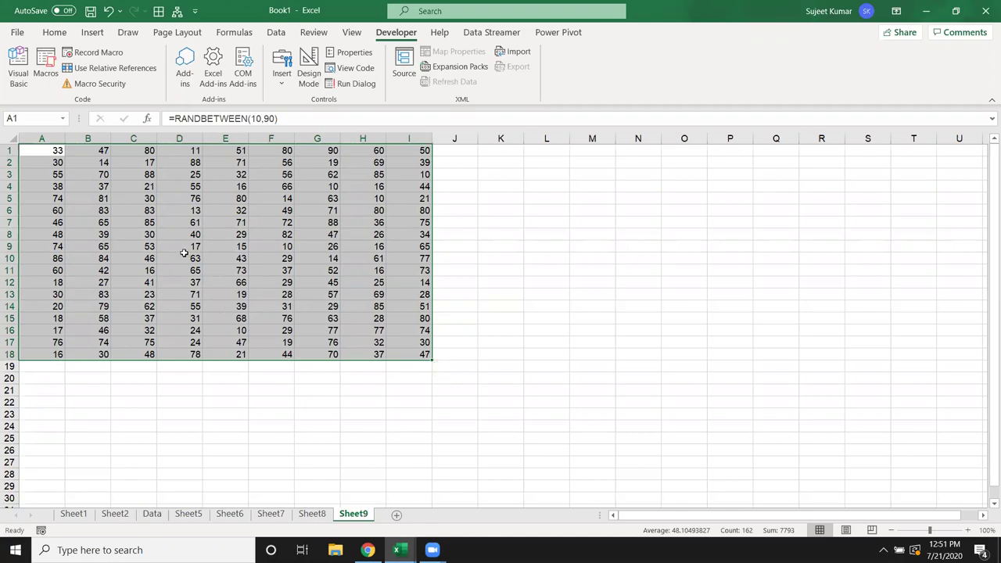
{"action": "key", "text": "alt+F11"}
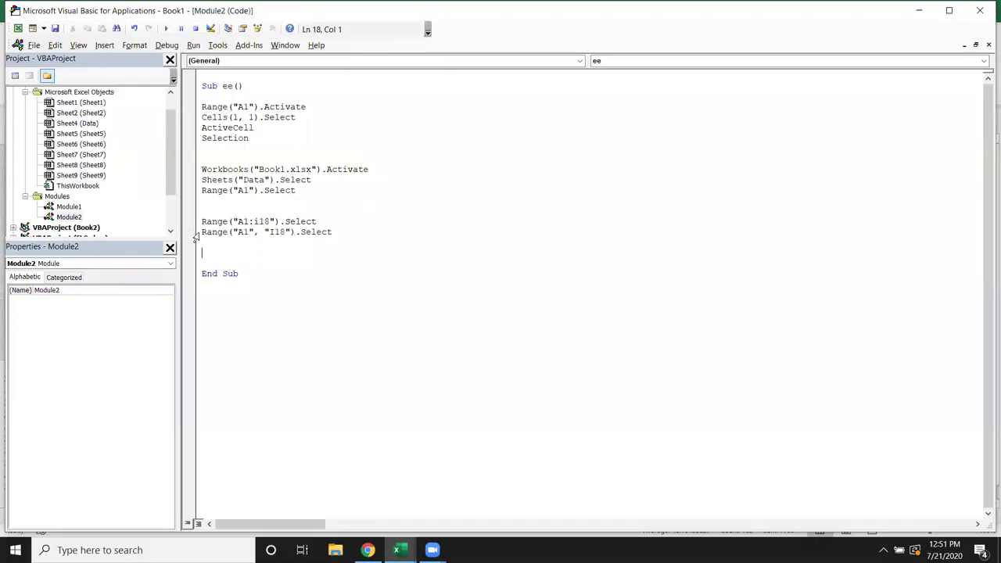
{"action": "left_click", "coordinate": [195, 221]}
{"action": "left_click", "coordinate": [202, 232]}
{"action": "left_click_drag", "start_coordinate": [202, 232], "coordinate": [329, 240]}
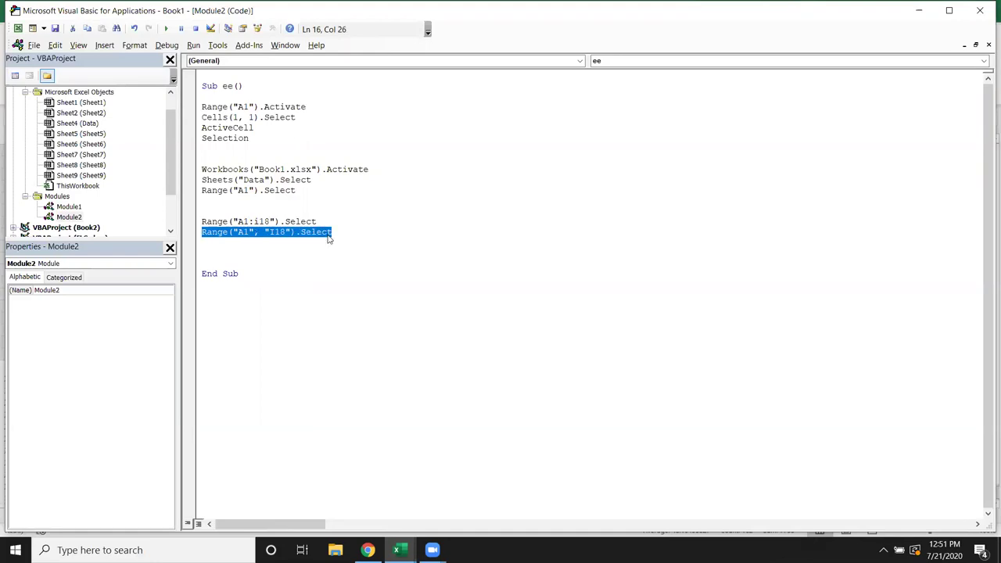
{"action": "left_click_drag", "start_coordinate": [336, 233], "coordinate": [196, 234]}
{"action": "left_click", "coordinate": [193, 258]}
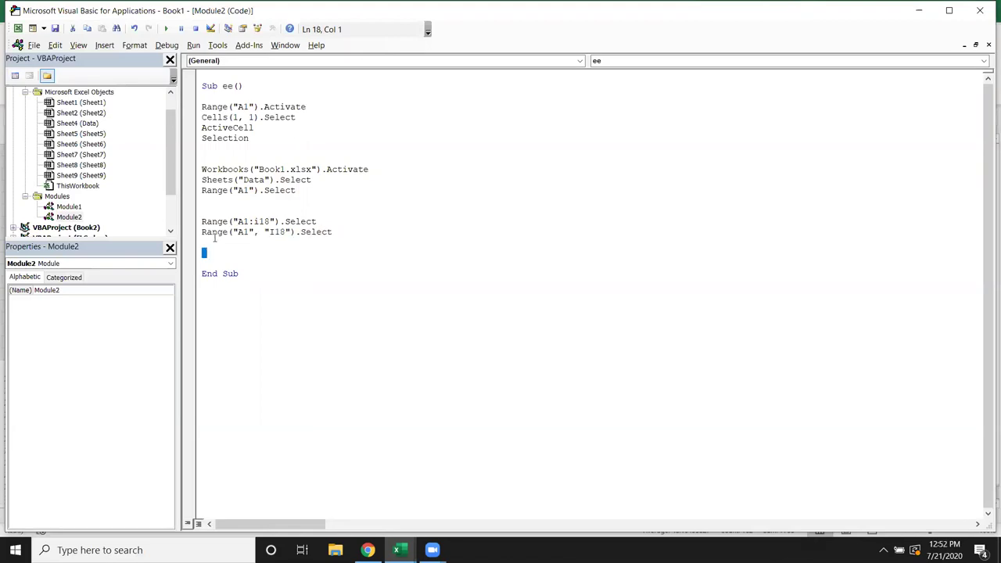
{"action": "left_click", "coordinate": [213, 243]}
{"action": "key", "text": "Return"}
Select the non-adjacent cells A1, C1, F1 and H1 together on Sheet9
{"action": "key", "text": "alt+F11"}
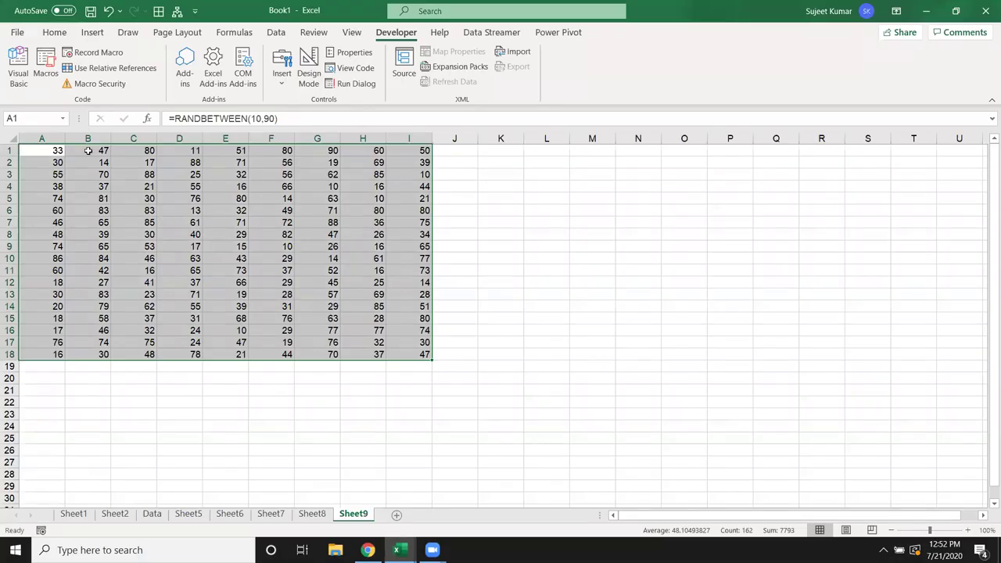
{"action": "left_click", "coordinate": [36, 155]}
{"action": "left_click", "coordinate": [142, 150], "text": "ctrl"}
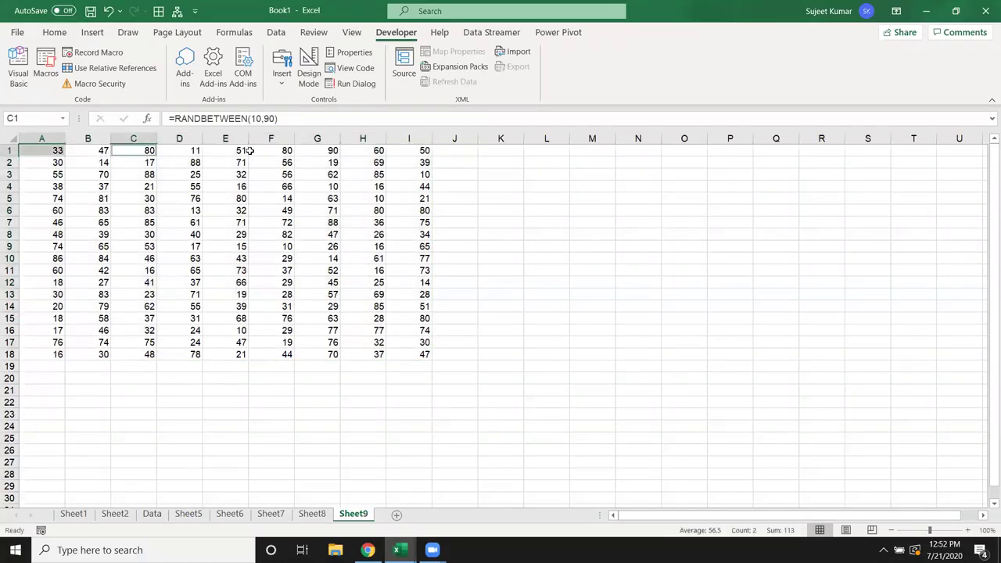
{"action": "left_click", "coordinate": [269, 151], "text": "ctrl"}
{"action": "left_click", "coordinate": [376, 147], "text": "ctrl"}
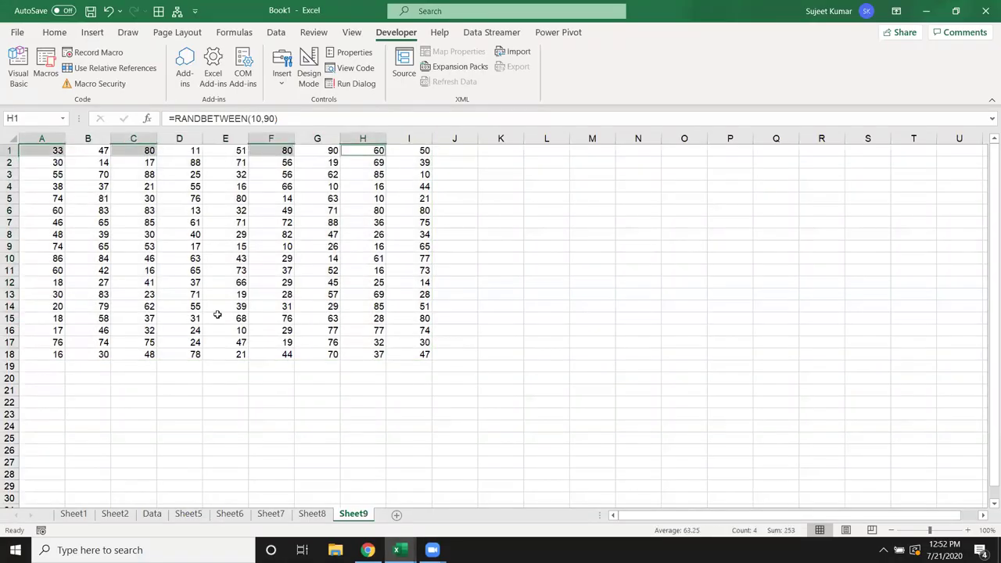
{"action": "key", "text": "alt+F11"}
Add a Range("A1,C2,D2,E2").Select line to macro ee
{"action": "type", "text": "range("}
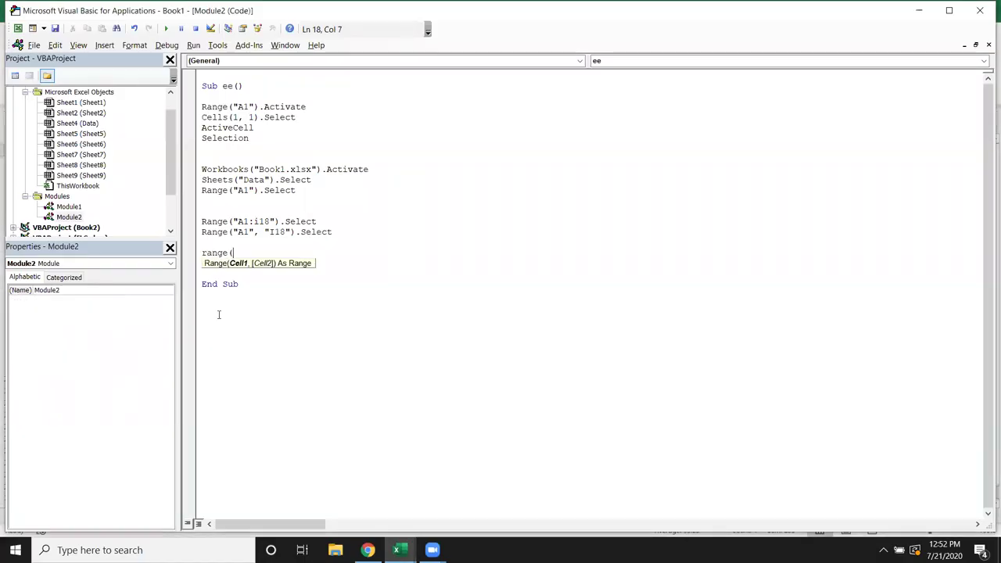
{"action": "type", "text": "\"A"}
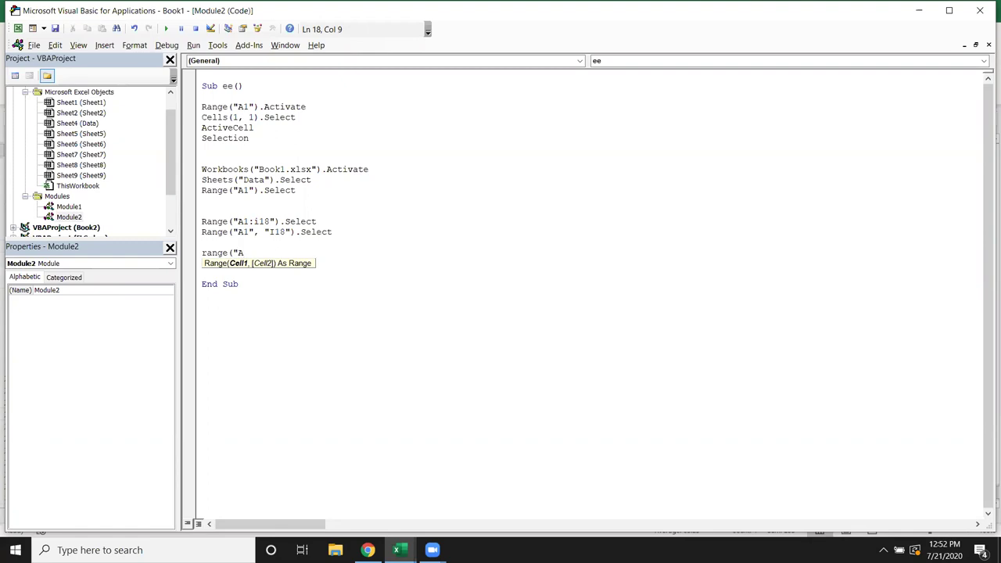
{"action": "type", "text": "1,C2,D2,E2\""}
{"action": "type", "text": ").s"}
{"action": "key", "text": "Tab"}
{"action": "key", "text": "Return"}
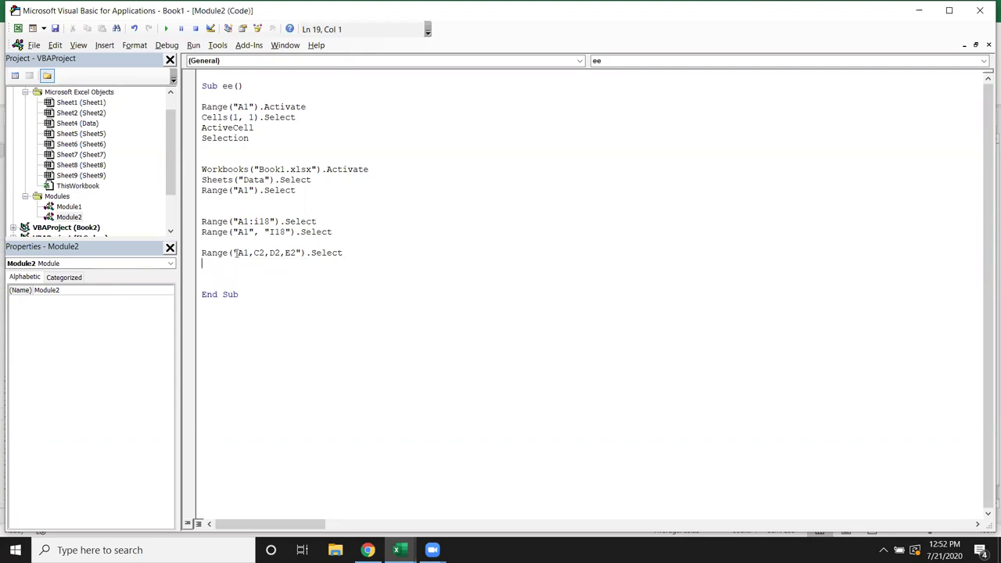
{"action": "left_click_drag", "start_coordinate": [236, 252], "coordinate": [291, 253]}
{"action": "left_click", "coordinate": [242, 271]}
Back on Sheet9, select a data cell and add A4 to the selection
{"action": "key", "text": "alt+F11"}
{"action": "left_click", "coordinate": [45, 152]}
{"action": "left_click", "coordinate": [58, 186], "text": "ctrl"}
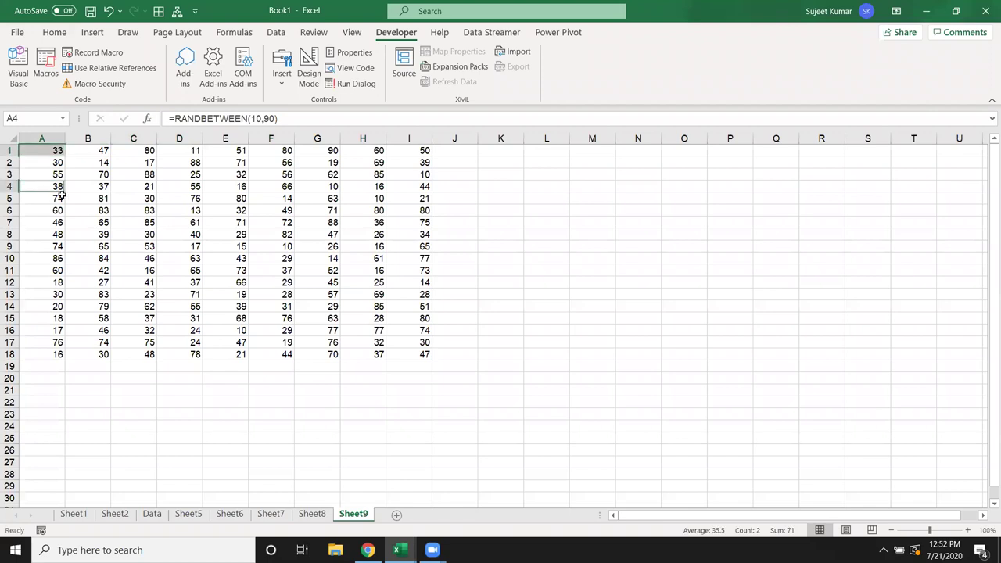
Select scattered cells B1, B4, C1, C4, F1 and F4, copy them, then cancel the copy
{"action": "left_click", "coordinate": [102, 187], "text": "ctrl"}
{"action": "left_click", "coordinate": [101, 150], "text": "ctrl"}
{"action": "left_click", "coordinate": [147, 188], "text": "ctrl"}
{"action": "left_click", "coordinate": [142, 150], "text": "ctrl"}
{"action": "left_click", "coordinate": [257, 152], "text": "ctrl"}
{"action": "left_click", "coordinate": [268, 186], "text": "ctrl"}
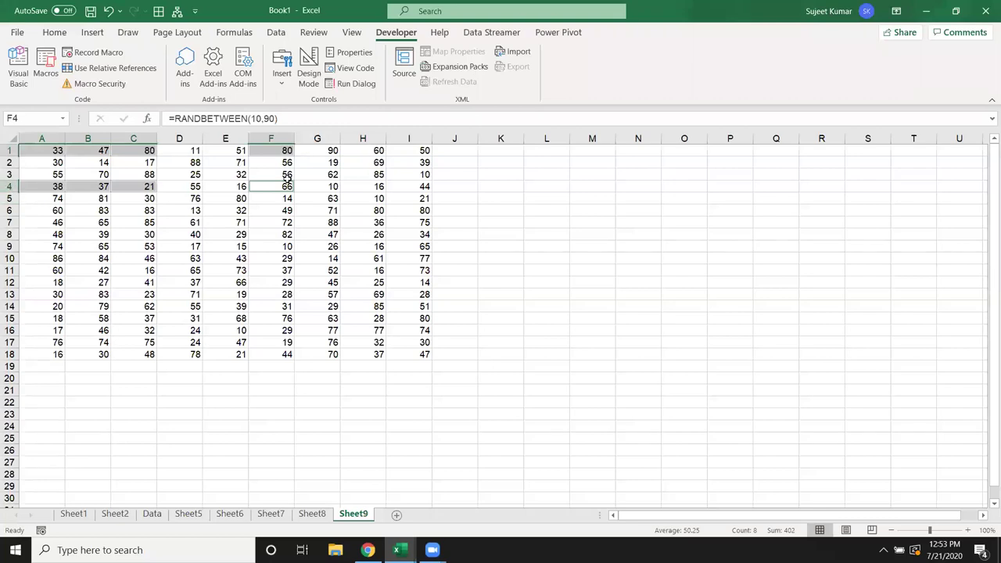
{"action": "key", "text": "ctrl+c"}
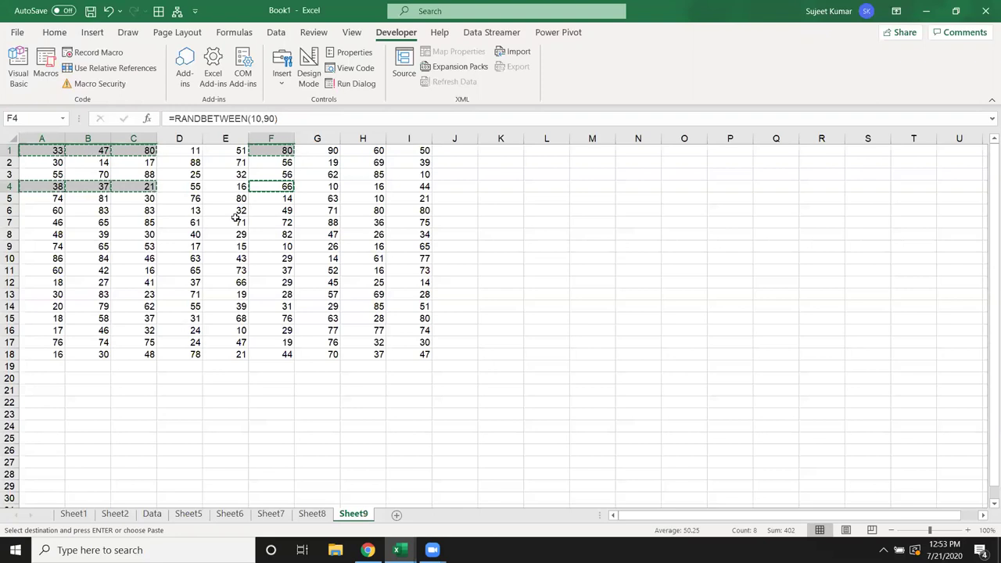
{"action": "key", "text": "Escape"}
{"action": "left_click", "coordinate": [222, 200]}
Try copying single cells A1, C6, F3 and G8, and dismiss the multiple-selections warning
{"action": "left_click", "coordinate": [49, 151]}
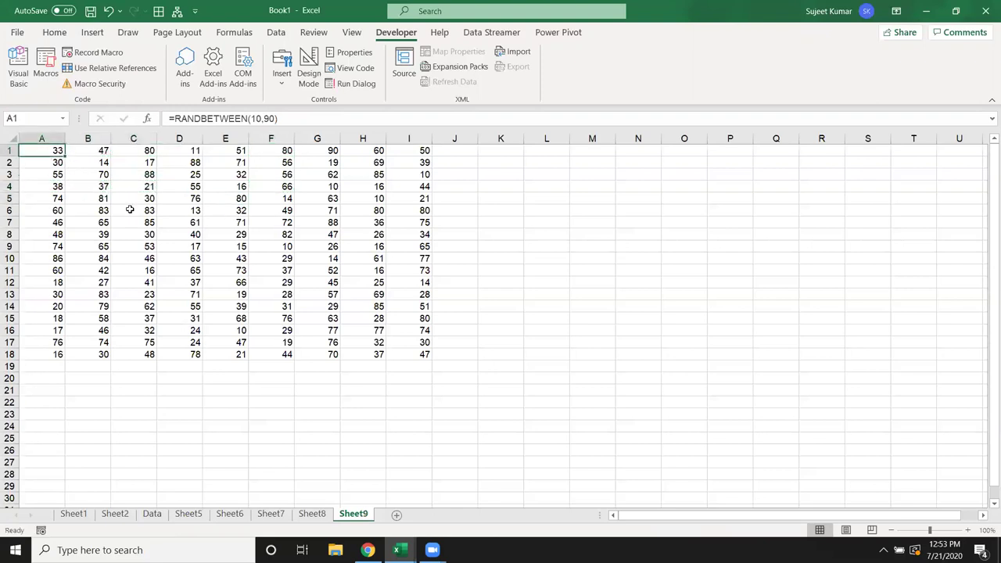
{"action": "left_click", "coordinate": [144, 210], "text": "ctrl"}
{"action": "left_click", "coordinate": [270, 173], "text": "ctrl"}
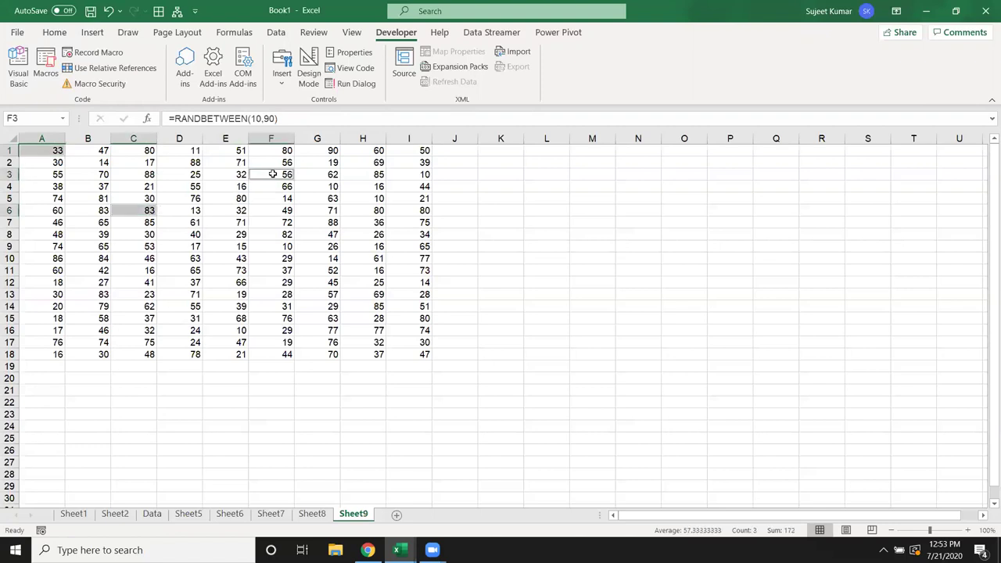
{"action": "left_click", "coordinate": [337, 235], "text": "ctrl"}
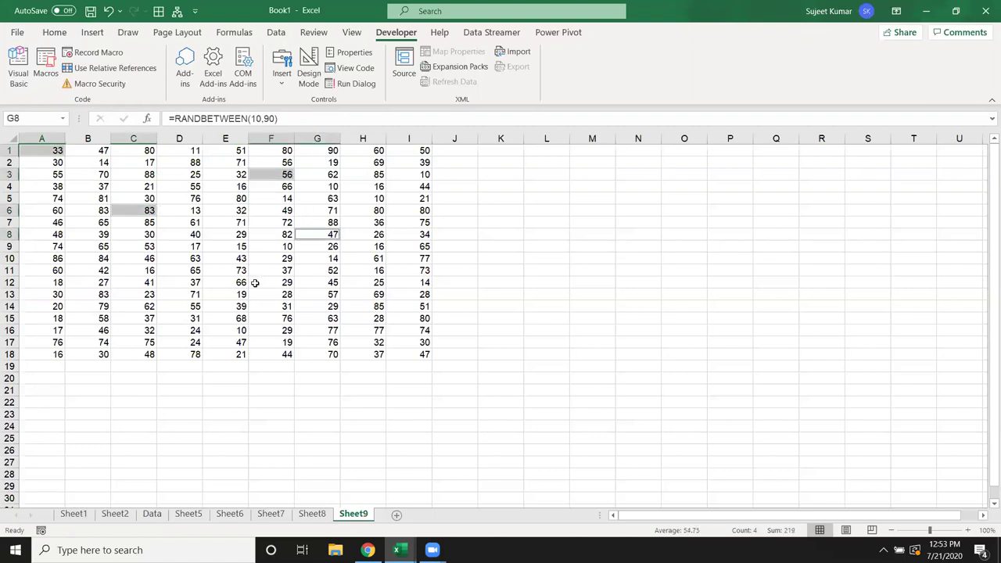
{"action": "key", "text": "ctrl+c"}
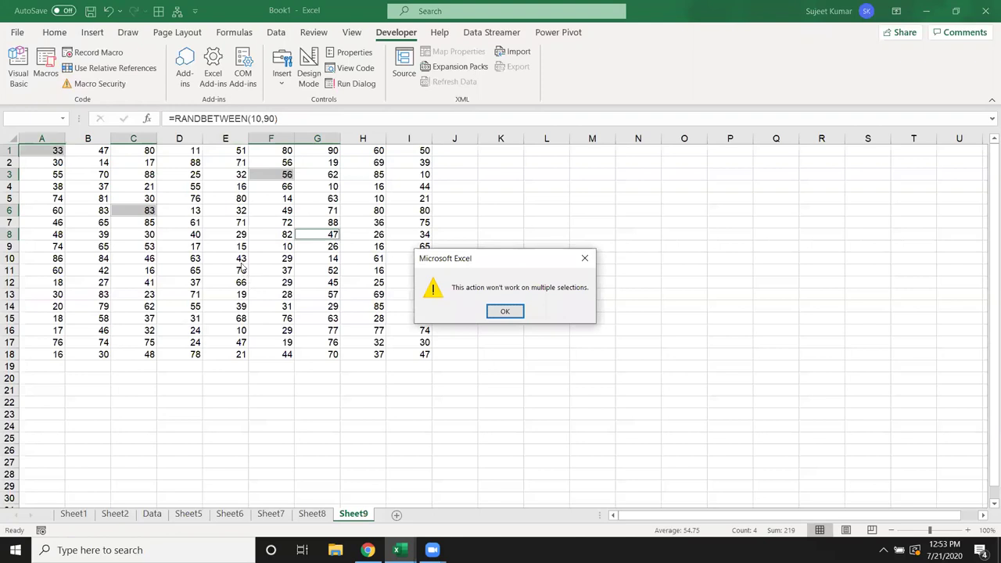
{"action": "left_click", "coordinate": [504, 311]}
{"action": "left_click", "coordinate": [226, 282]}
Copy row blocks A1:C1, A7:C7, A12:C12 and A16:C16 together, then cancel the copy
{"action": "left_click_drag", "start_coordinate": [44, 150], "coordinate": [133, 145]}
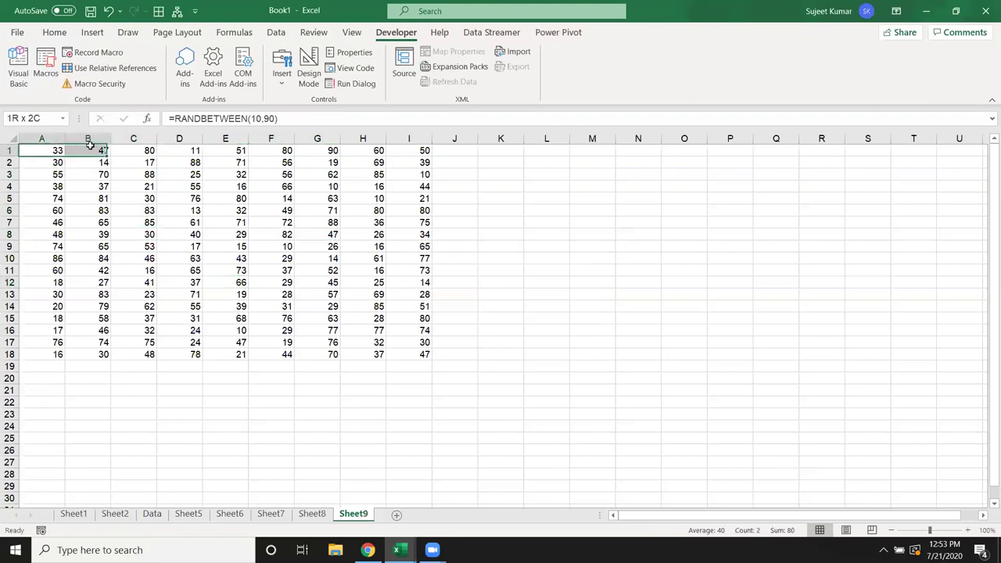
{"action": "left_click", "coordinate": [49, 222], "text": "ctrl"}
{"action": "left_click_drag", "start_coordinate": [49, 222], "coordinate": [133, 222]}
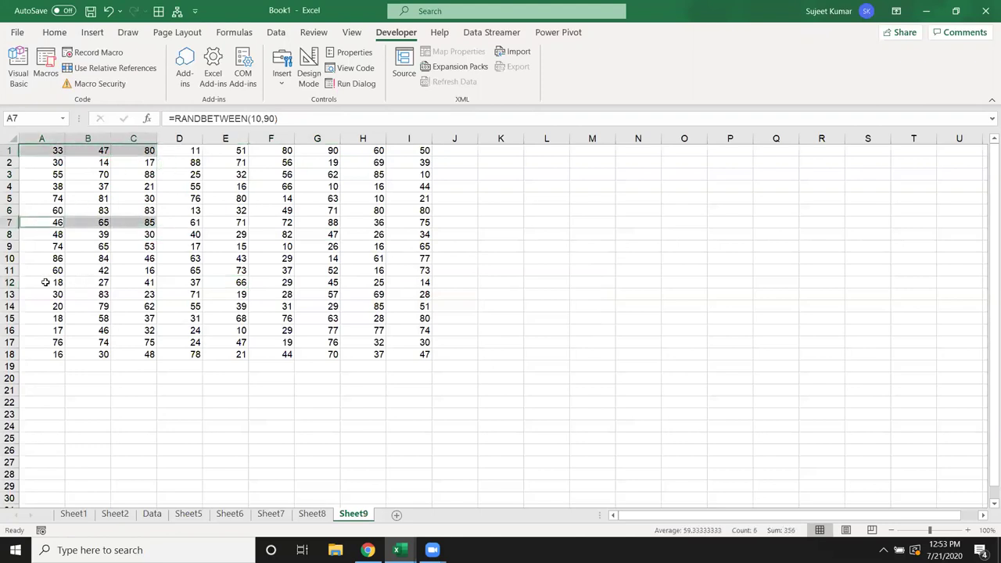
{"action": "left_click_drag", "start_coordinate": [46, 282], "coordinate": [119, 282]}
{"action": "left_click_drag", "start_coordinate": [44, 325], "coordinate": [126, 326]}
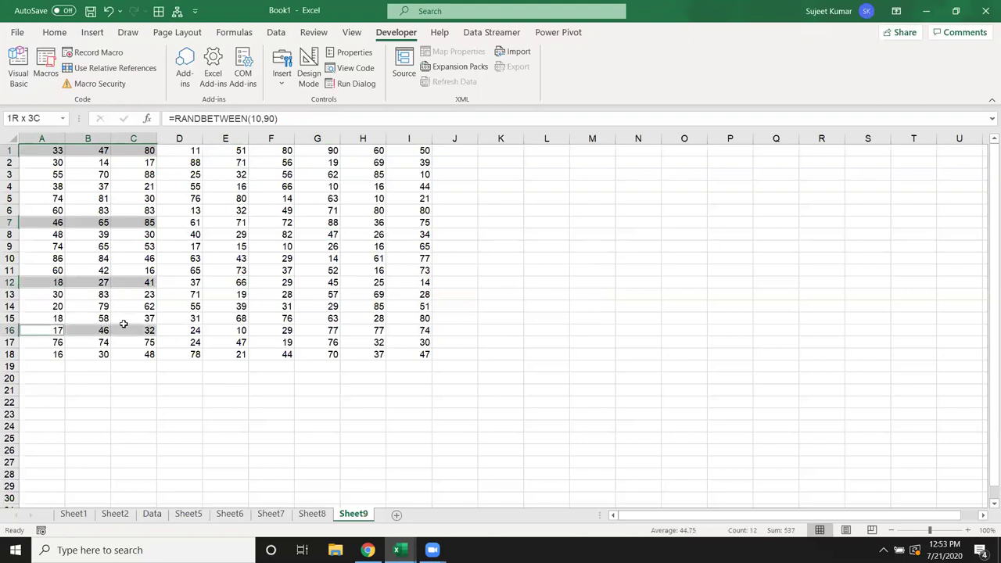
{"action": "key", "text": "ctrl+c"}
{"action": "left_click", "coordinate": [179, 282]}
{"action": "key", "text": "Escape"}
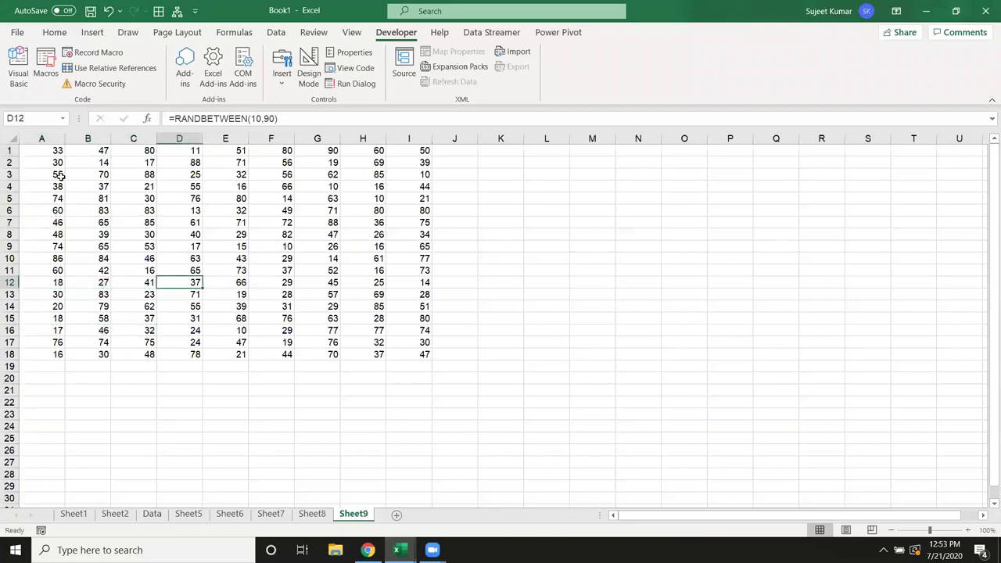
Copy column blocks A3:A8 and D3:D8, cancel, and return to the ee macro code
{"action": "left_click", "coordinate": [58, 187]}
{"action": "left_click_drag", "start_coordinate": [57, 210], "coordinate": [58, 234]}
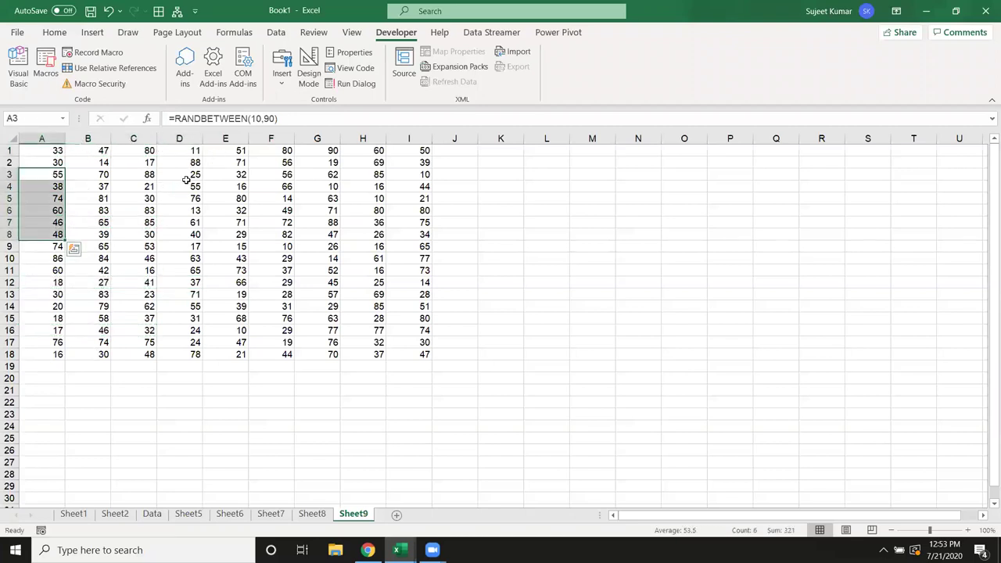
{"action": "left_click_drag", "start_coordinate": [186, 179], "coordinate": [195, 235], "text": "ctrl"}
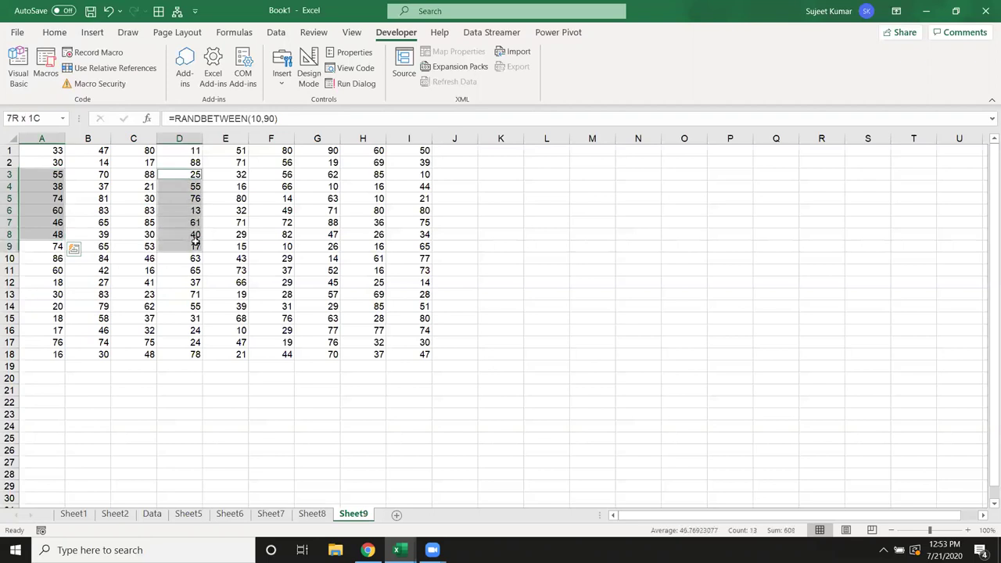
{"action": "key", "text": "ctrl+c"}
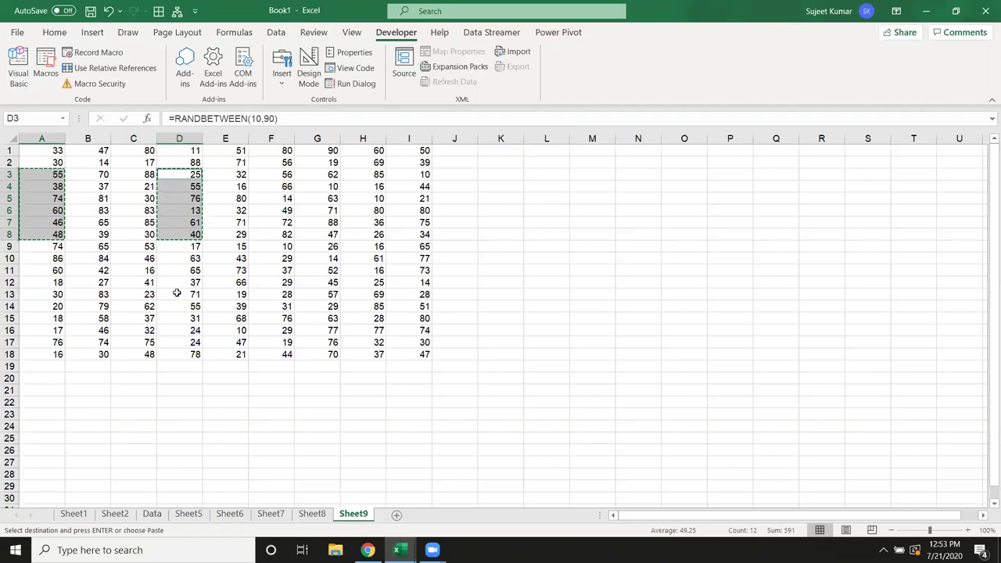
{"action": "key", "text": "Escape"}
{"action": "left_click", "coordinate": [203, 271]}
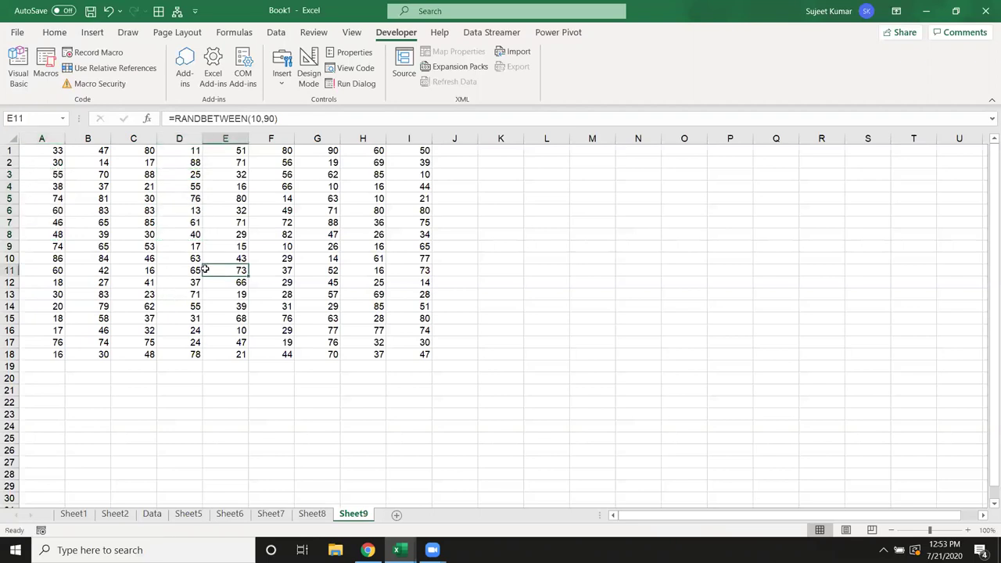
{"action": "key", "text": "alt+F11"}
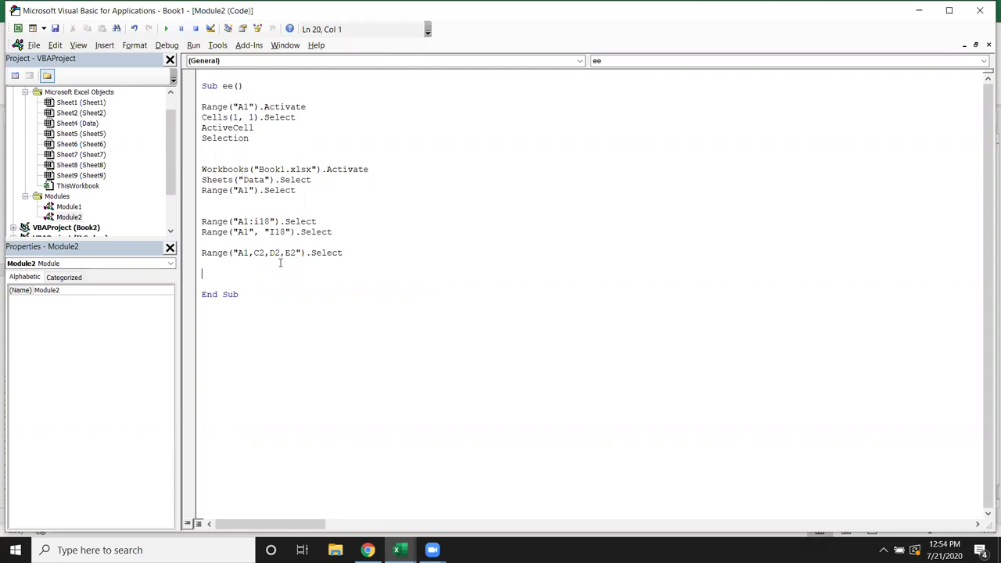
Back on Sheet9, use Ctrl+A inside the data to select block A1:I18
{"action": "key", "text": "alt+F11"}
{"action": "left_click", "coordinate": [178, 187]}
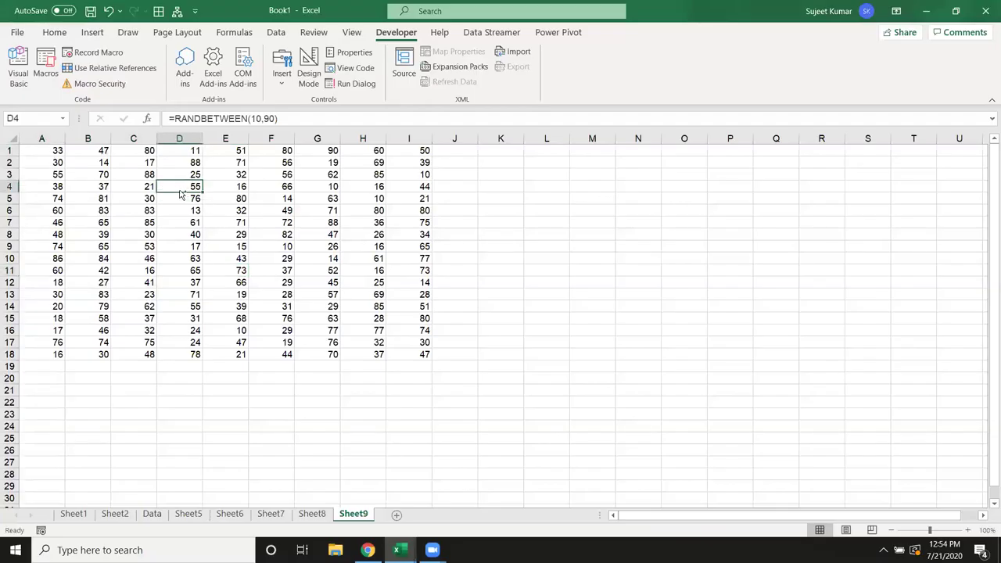
{"action": "key", "text": "ctrl+a"}
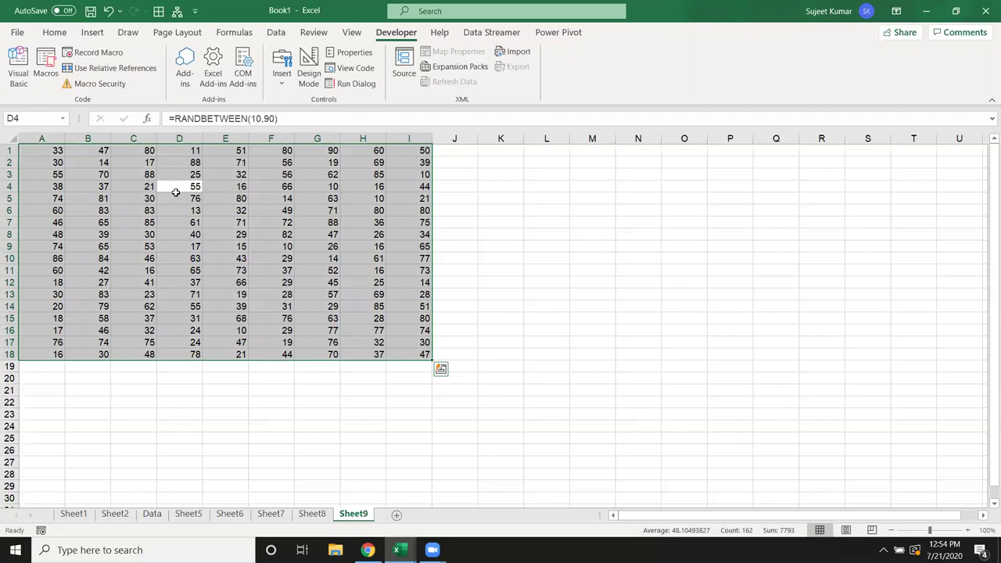
{"action": "key", "text": "Down"}
{"action": "key", "text": "ctrl+a"}
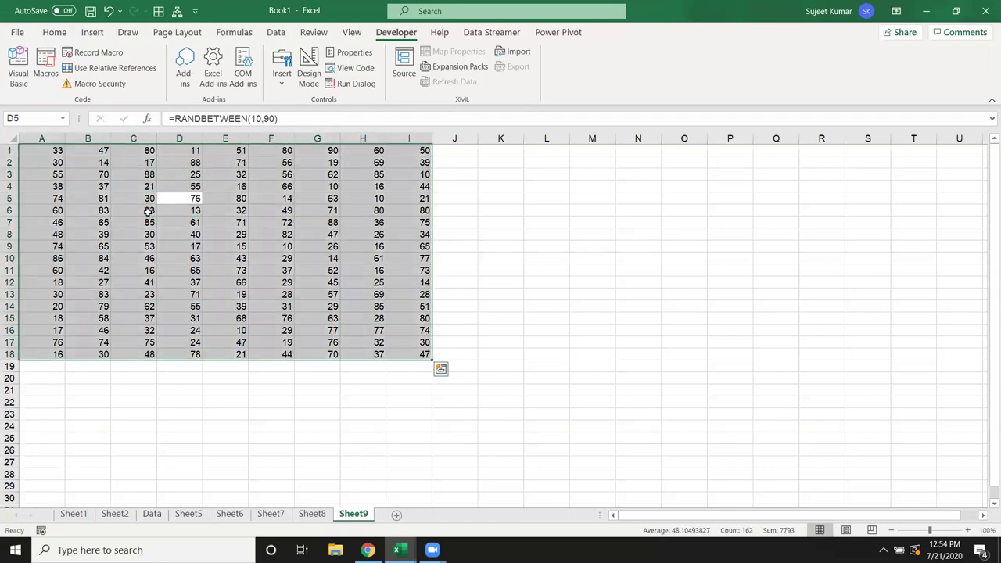
{"action": "left_click", "coordinate": [127, 199]}
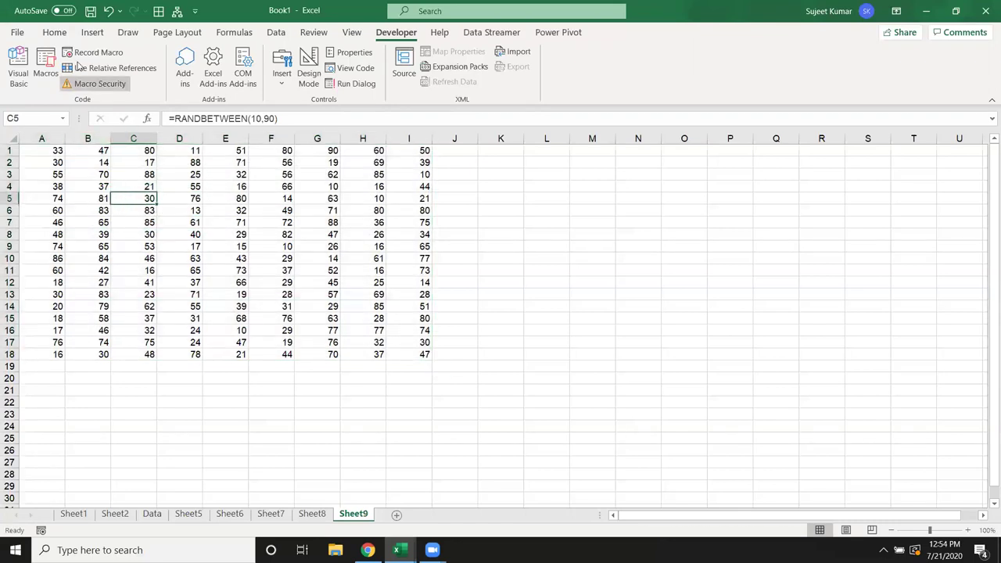
Use Find & Select > Go To Special > Current region to select A1:I18
{"action": "left_click", "coordinate": [56, 35]}
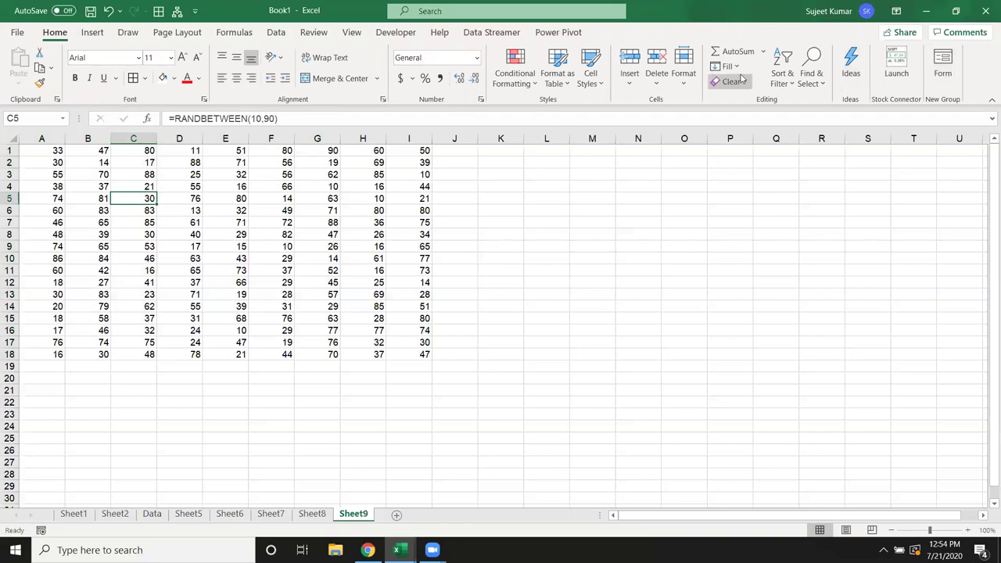
{"action": "left_click", "coordinate": [774, 81]}
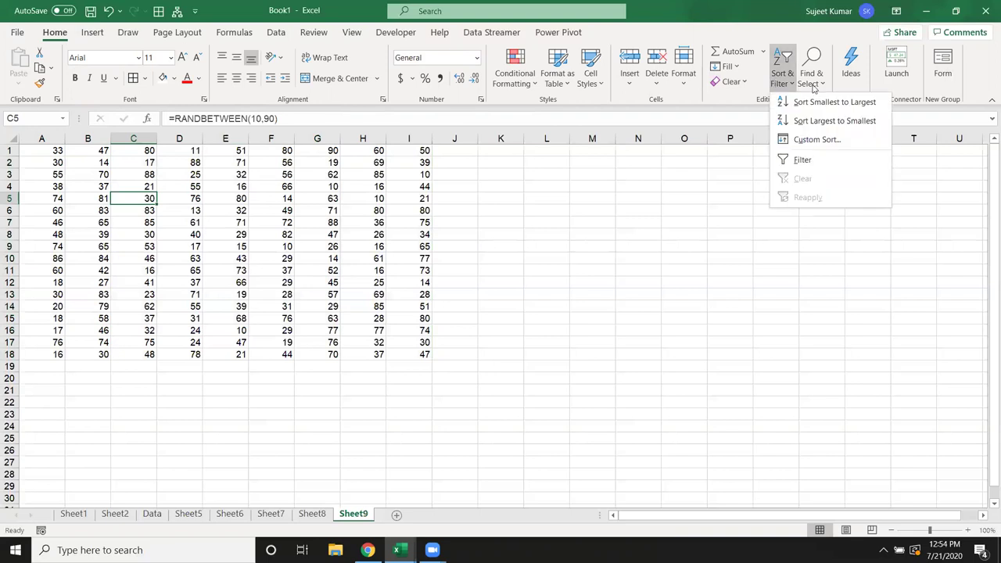
{"action": "left_click", "coordinate": [813, 86]}
{"action": "left_click", "coordinate": [849, 159]}
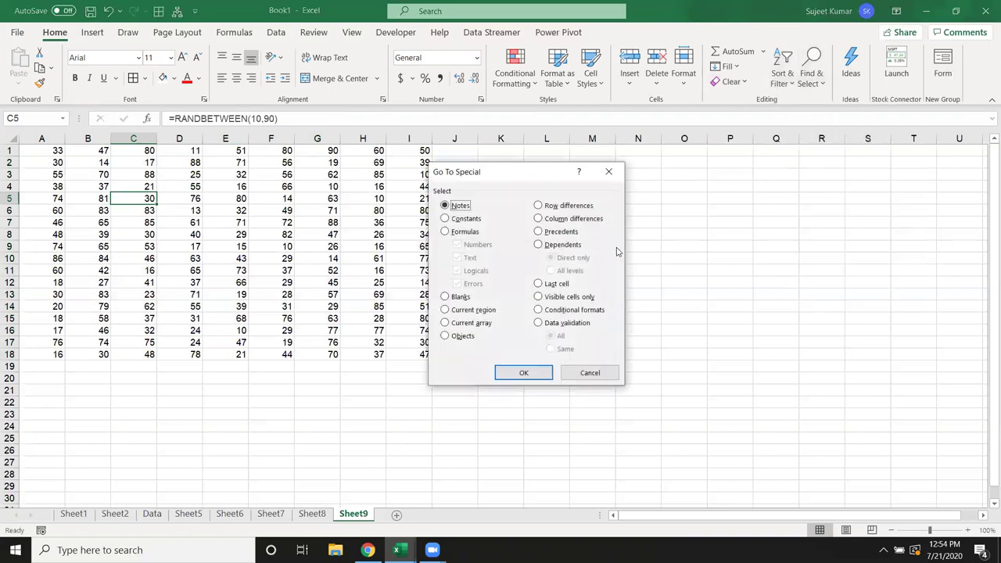
{"action": "left_click", "coordinate": [482, 313]}
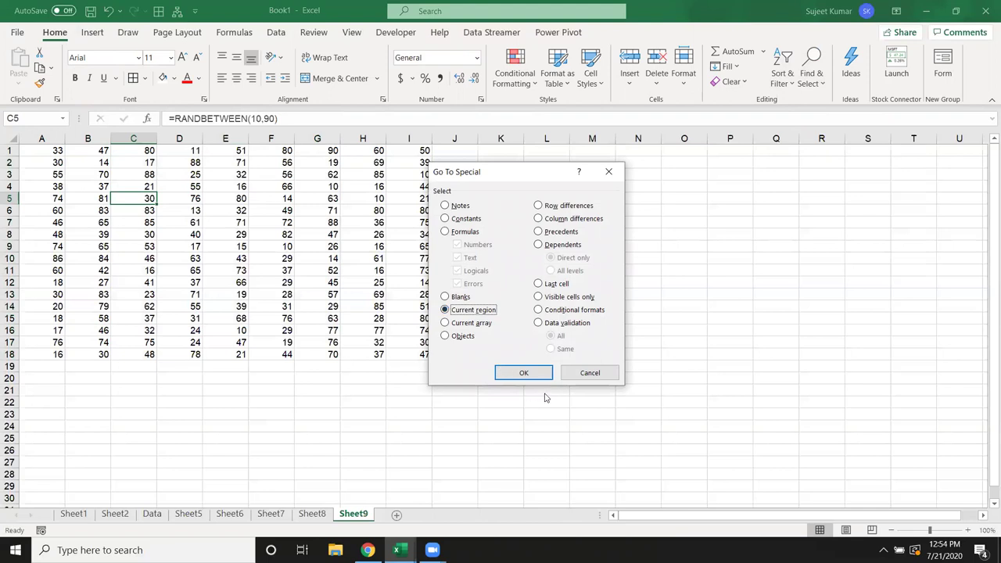
{"action": "left_click", "coordinate": [524, 372]}
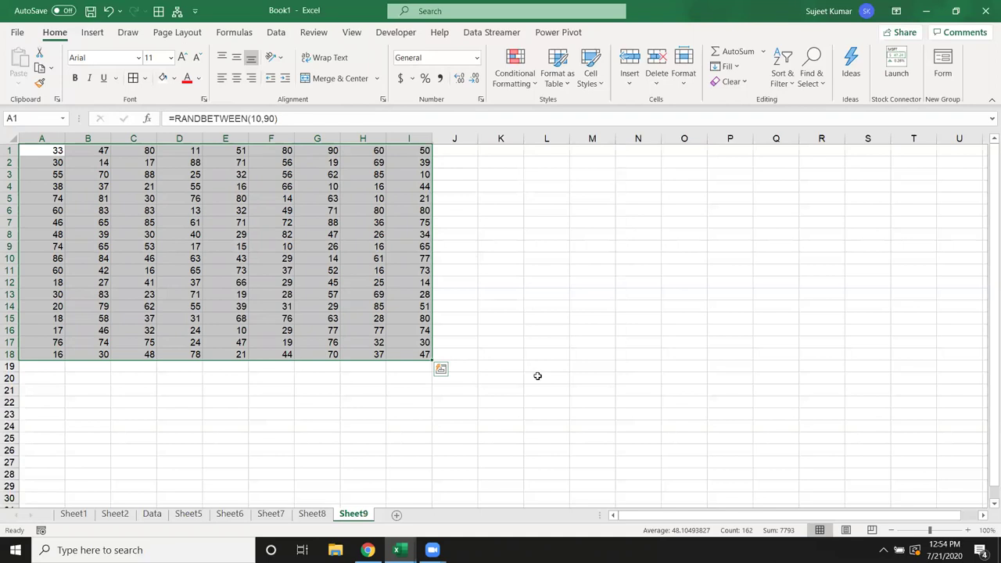
{"action": "left_click", "coordinate": [273, 245]}
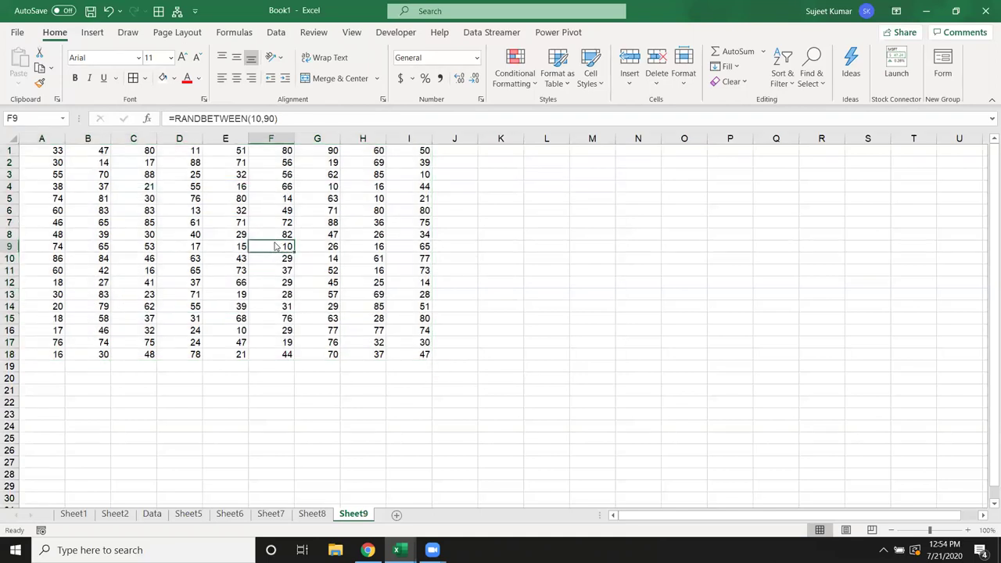
Type Range("A1").CurrentRegion.Select as a new line in macro ee
{"action": "key", "text": "alt+F11"}
{"action": "type", "text": "ra"}
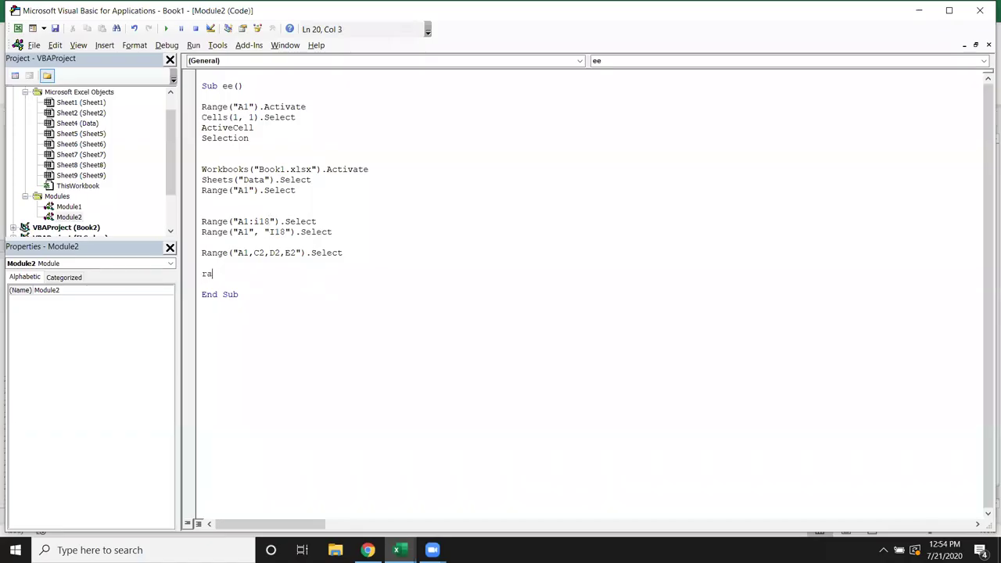
{"action": "type", "text": "nge"}
{"action": "type", "text": "(\"A1\")"}
{"action": "type", "text": ".cur"}
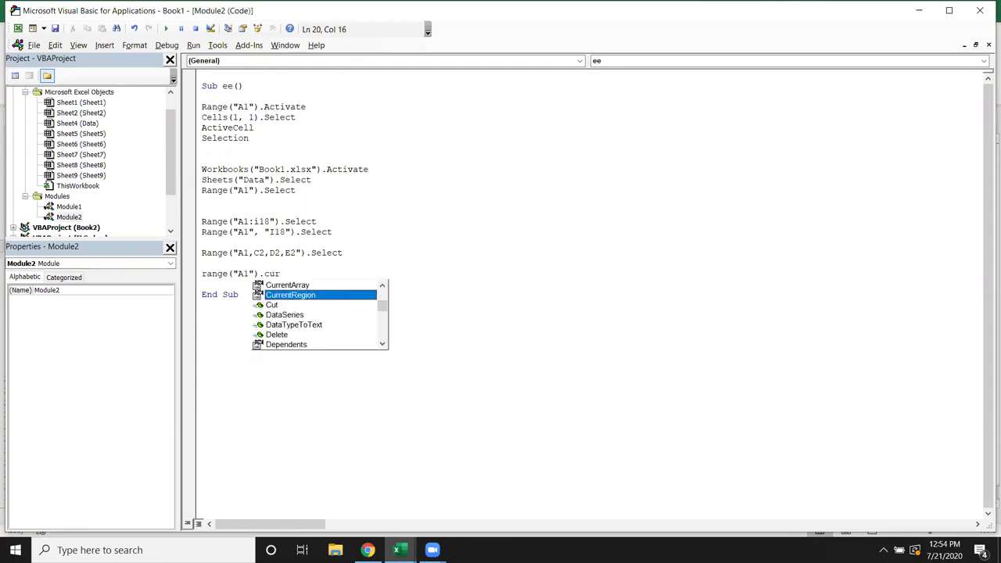
{"action": "key", "text": "Tab"}
{"action": "type", "text": ".se"}
{"action": "key", "text": "Return"}
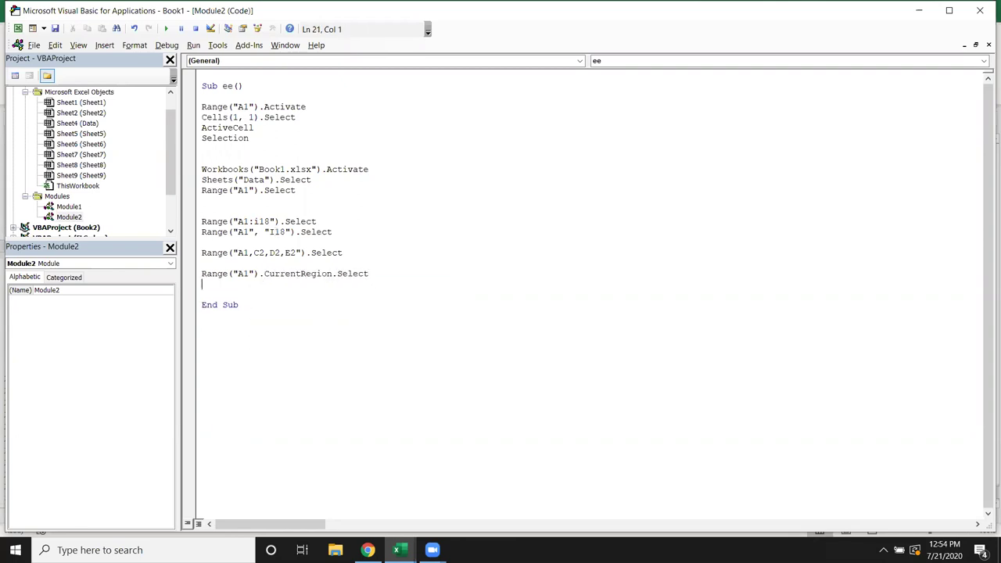
On Sheet9, compare Ctrl+A on the data with selecting the entire worksheet, then return to code
{"action": "key", "text": "alt+F11"}
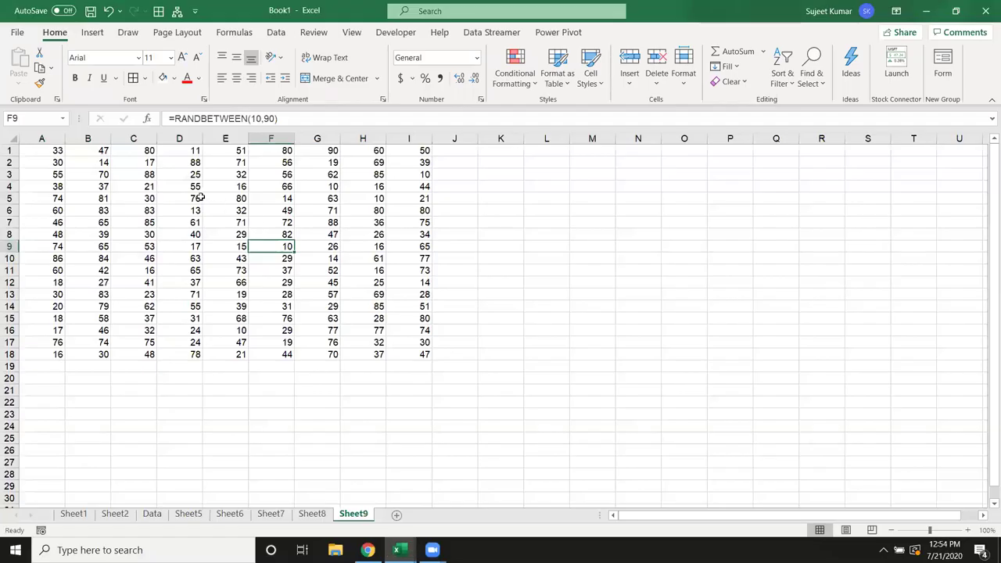
{"action": "key", "text": "ctrl+a"}
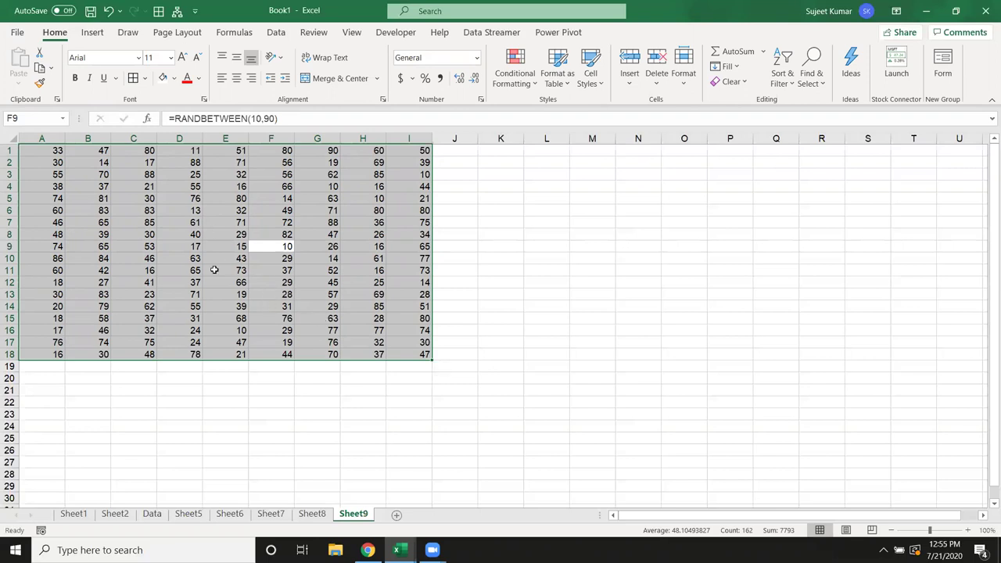
{"action": "left_click", "coordinate": [272, 212]}
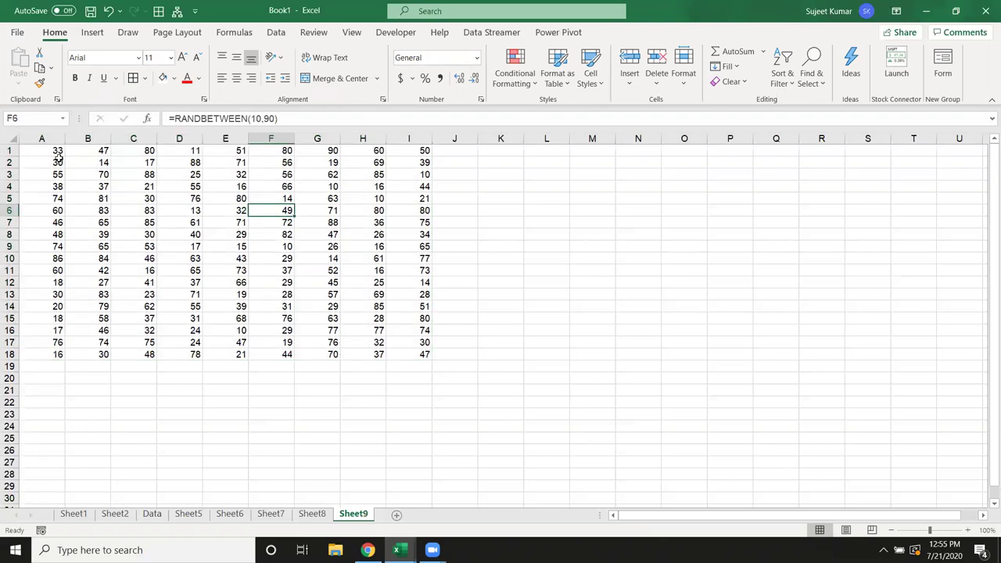
{"action": "left_click", "coordinate": [12, 140]}
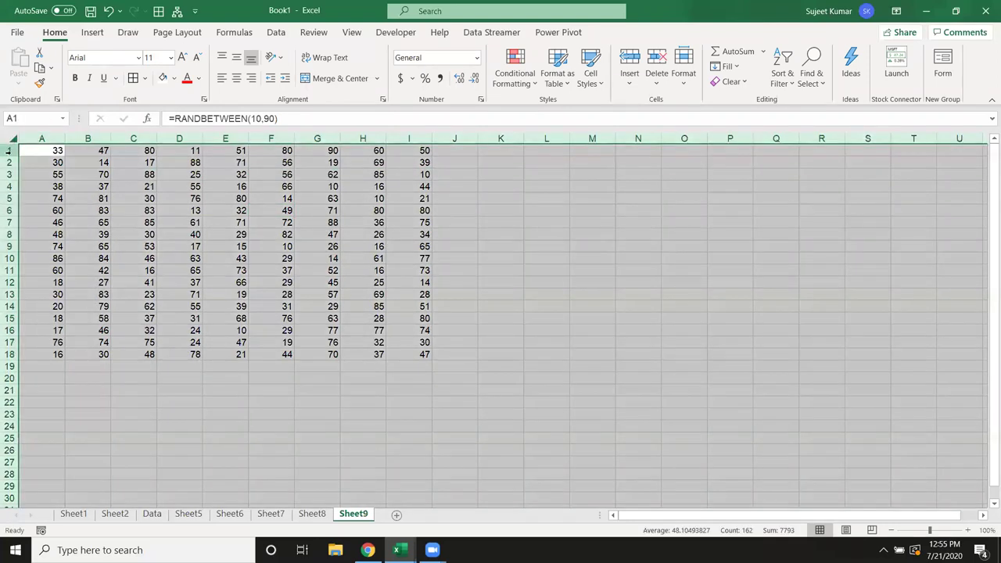
{"action": "left_click", "coordinate": [158, 260]}
{"action": "key", "text": "alt+F11"}
Write a new Cells line and complete it as Cells.Select
{"action": "type", "text": "cls"}
{"action": "key", "text": "Return"}
{"action": "left_click", "coordinate": [228, 284]}
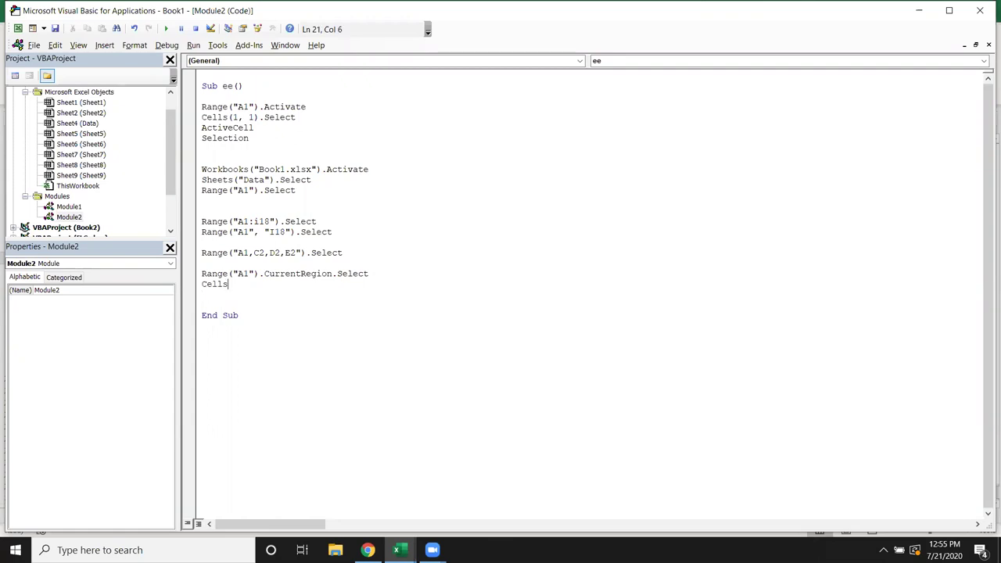
{"action": "type", "text": ".se"}
{"action": "key", "text": "Return"}
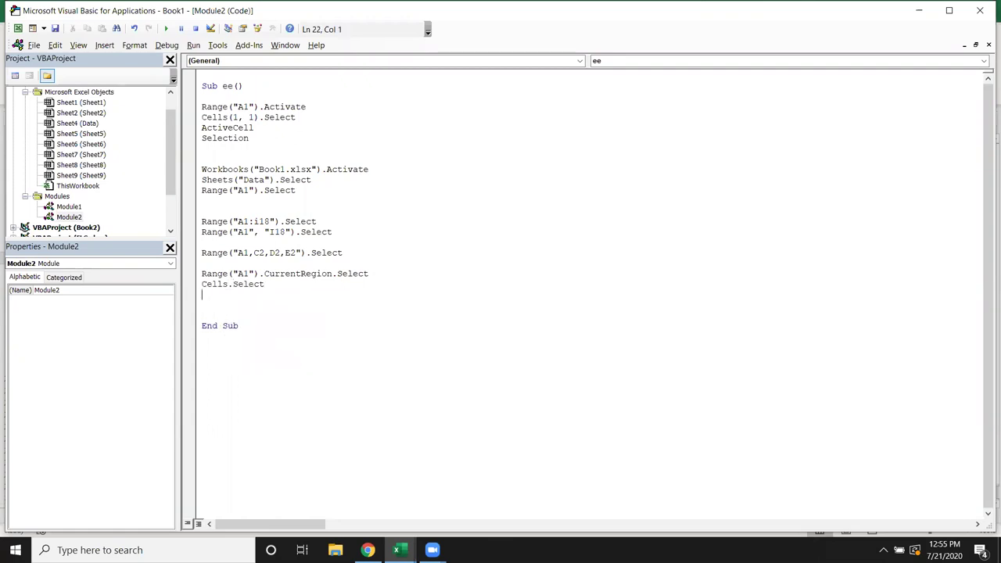
Add a plain Cells line after Selection, then switch back to Excel
{"action": "left_click_drag", "start_coordinate": [227, 117], "coordinate": [258, 117]}
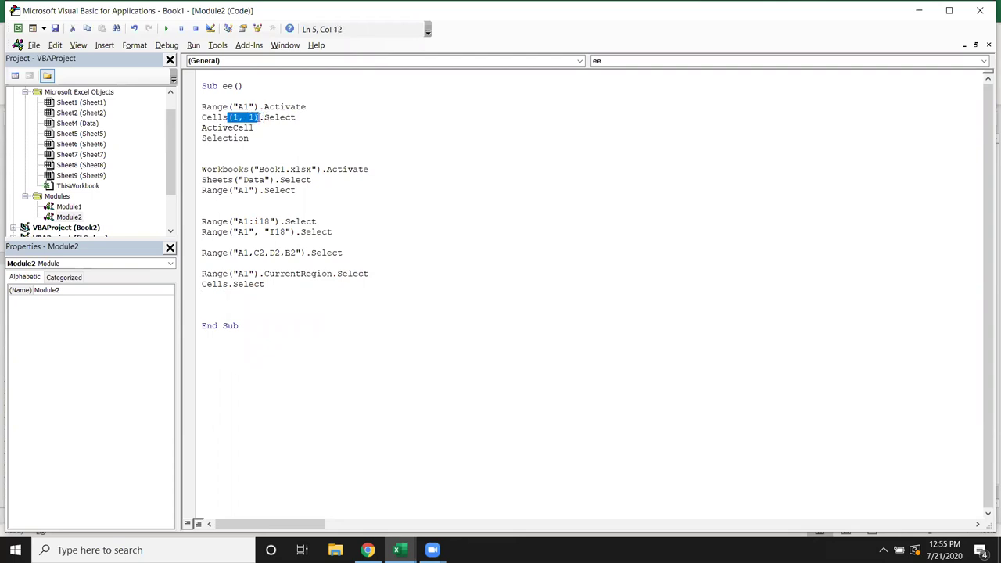
{"action": "left_click", "coordinate": [242, 148]}
{"action": "type", "text": "lls"}
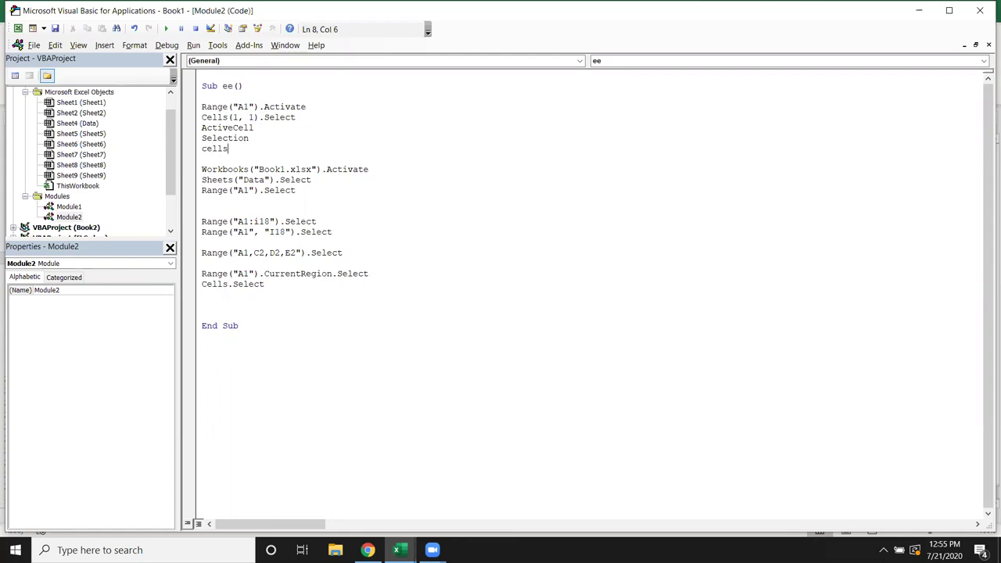
{"action": "key", "text": "Return"}
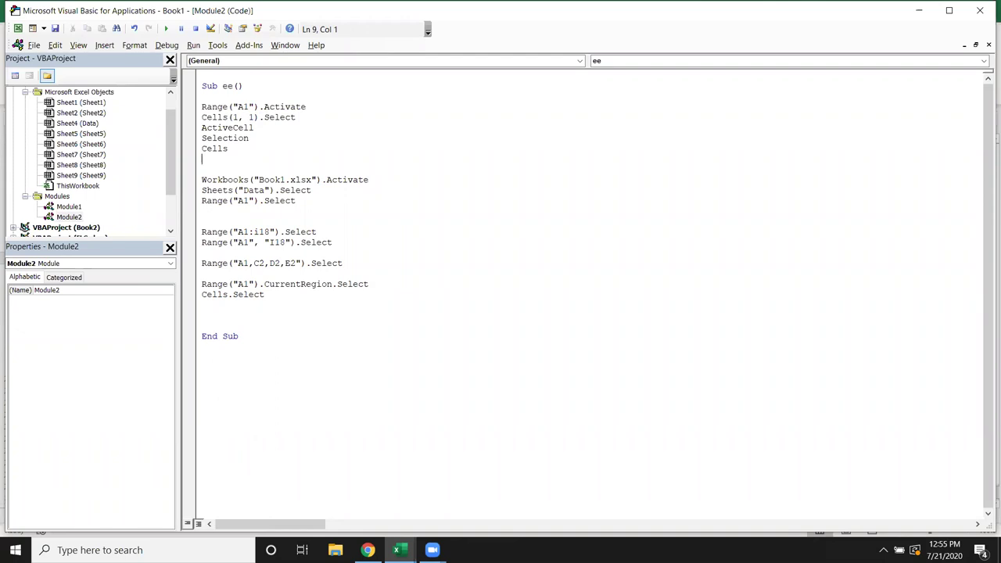
{"action": "left_click", "coordinate": [234, 305]}
{"action": "key", "text": "alt+F11"}
{"action": "left_click", "coordinate": [48, 154]}
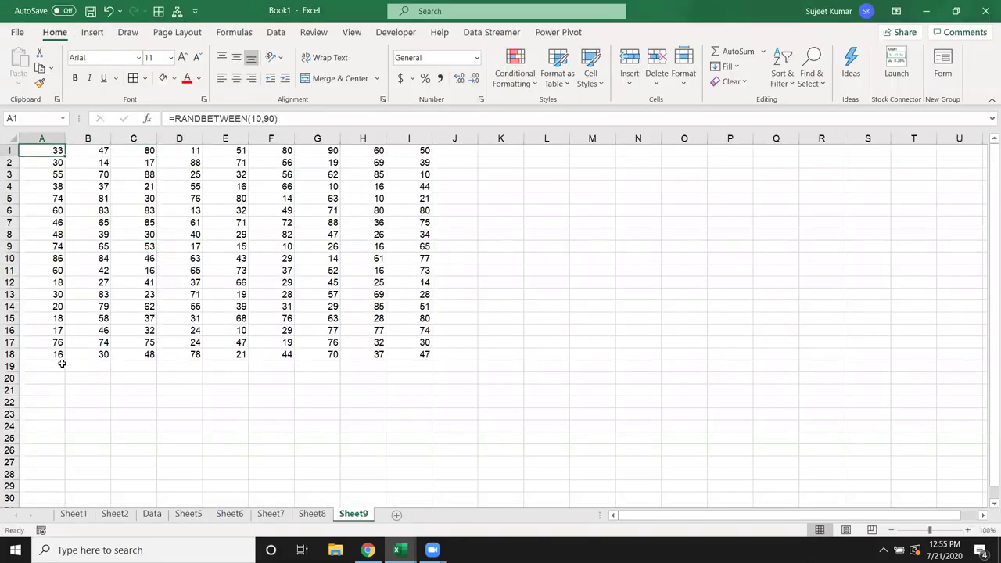
{"action": "key", "text": "Down"}
{"action": "key", "text": "Down"}
{"action": "key", "text": "Down"}
{"action": "key", "text": "Down"}
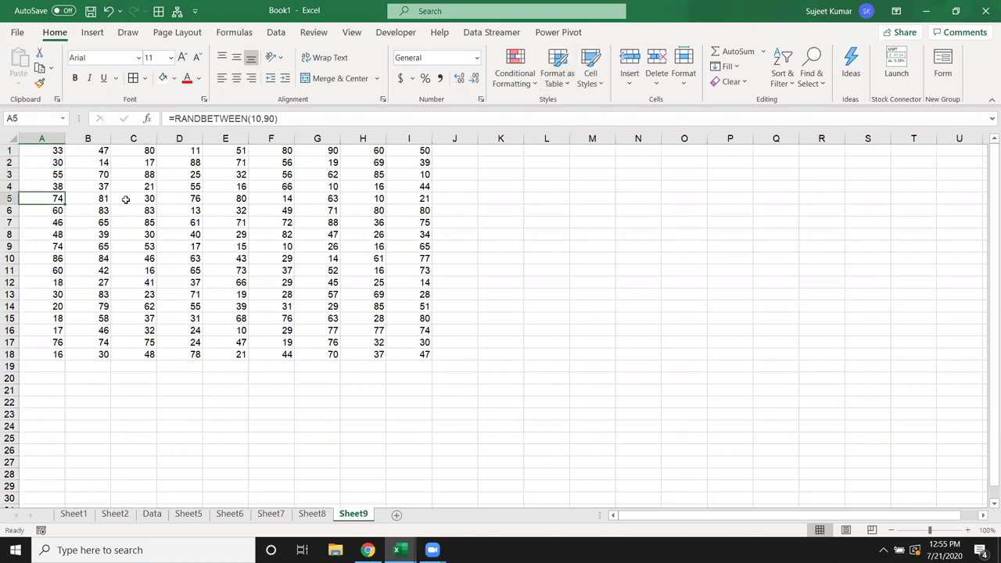
{"action": "key", "text": "ctrl+Home"}
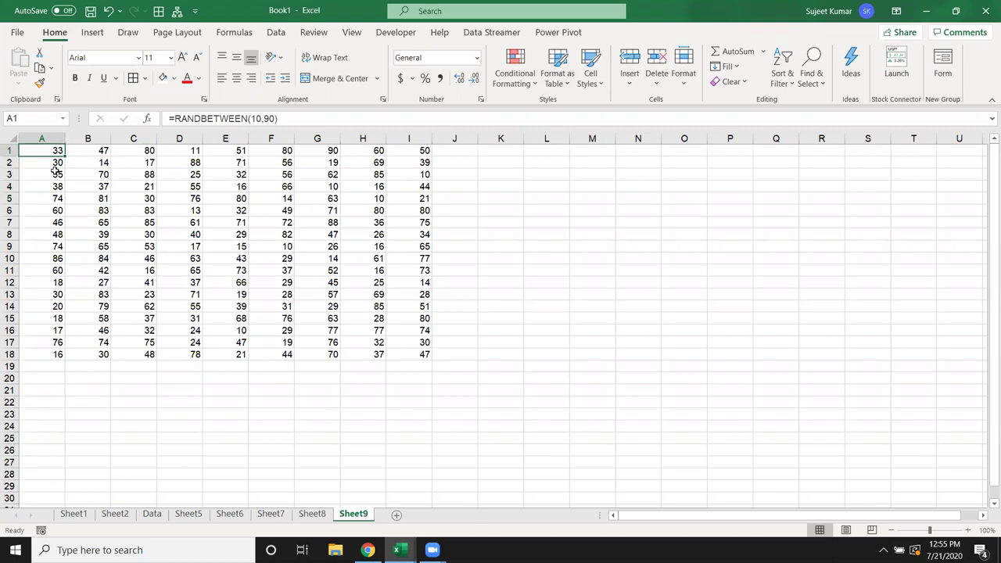
{"action": "key", "text": "ctrl+Down"}
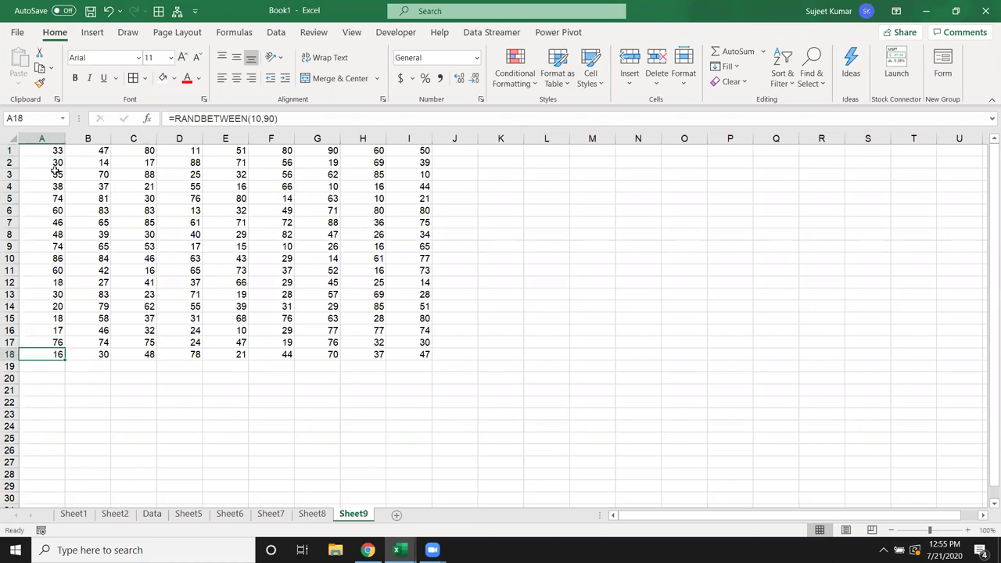
{"action": "key", "text": "ctrl+Right"}
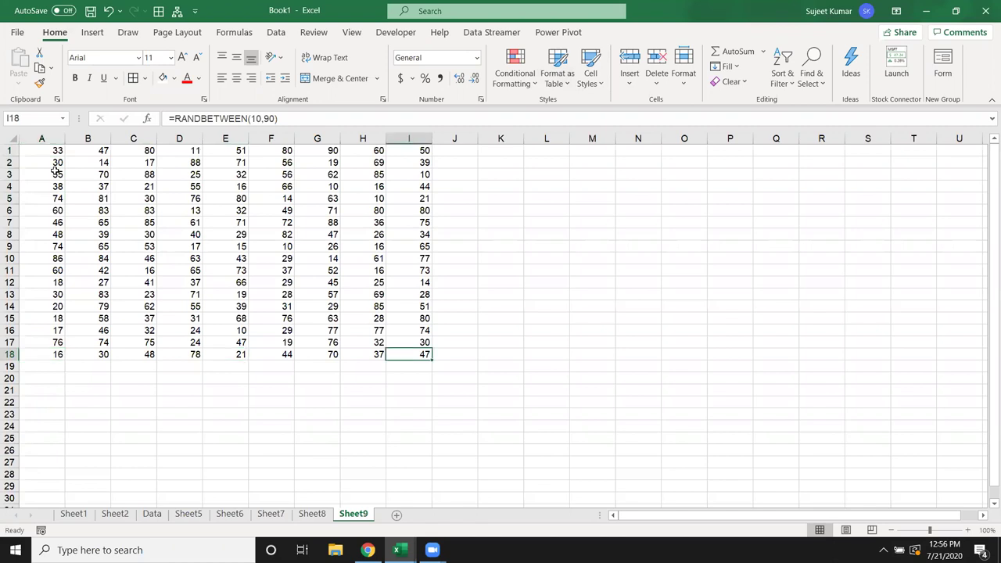
{"action": "key", "text": "ctrl+Up"}
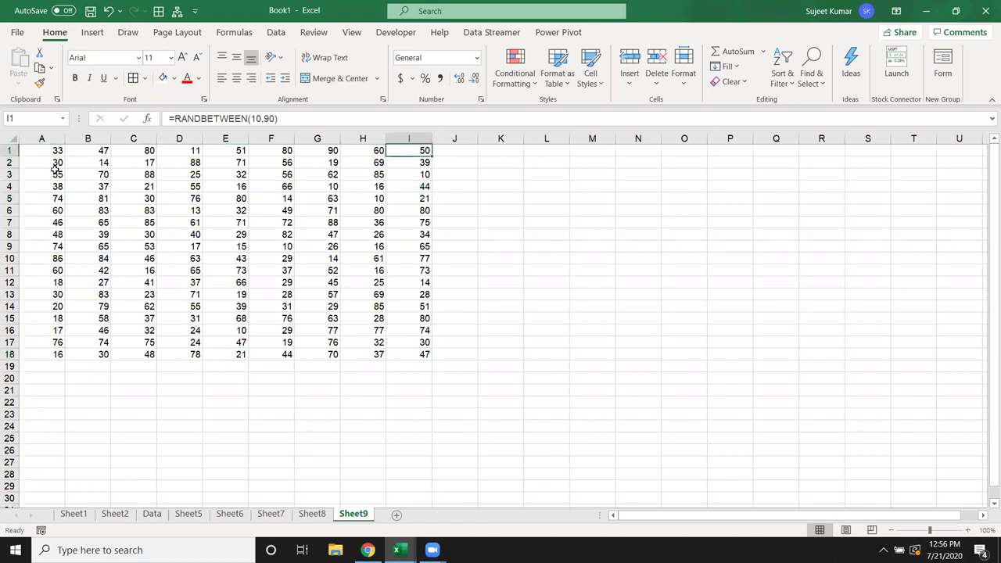
{"action": "key", "text": "ctrl+Left"}
{"action": "key", "text": "ctrl+Down"}
{"action": "key", "text": "ctrl+Right"}
{"action": "key", "text": "ctrl+Up"}
{"action": "key", "text": "ctrl+Left"}
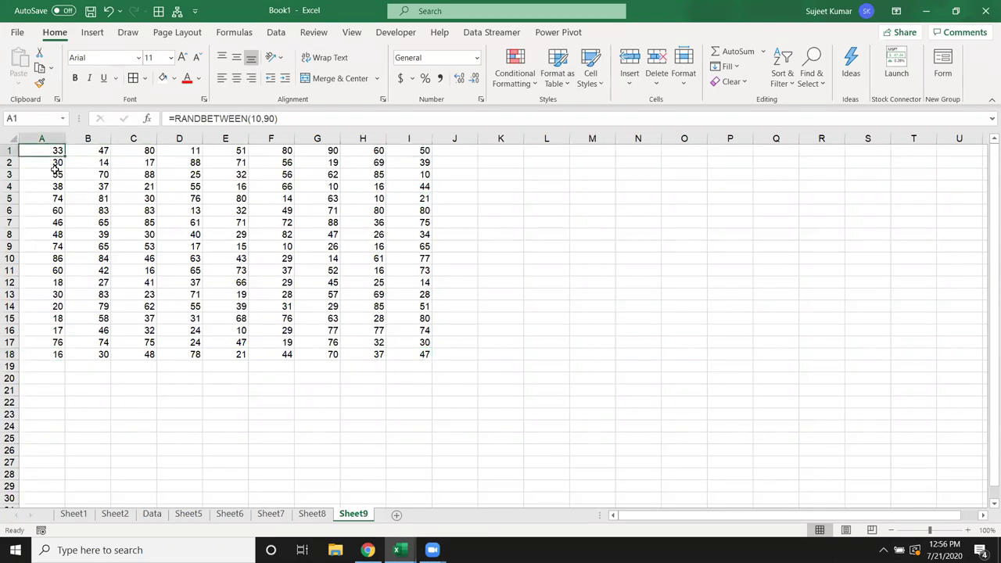
{"action": "key", "text": "ctrl+Down"}
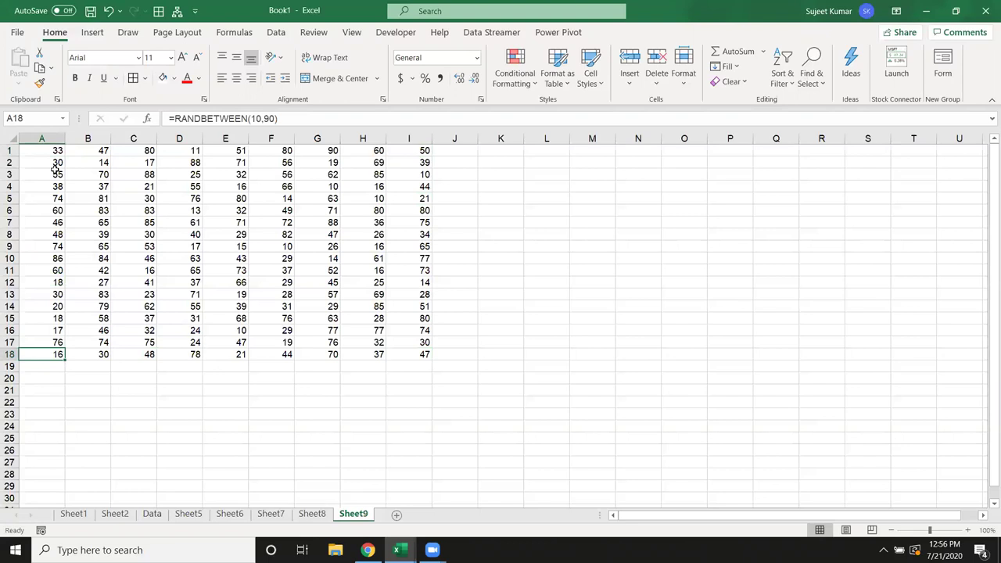
{"action": "key", "text": "alt+F11"}
Type Range("A1").End(xlDown).Select as a new line in macro ee
{"action": "type", "text": "range"}
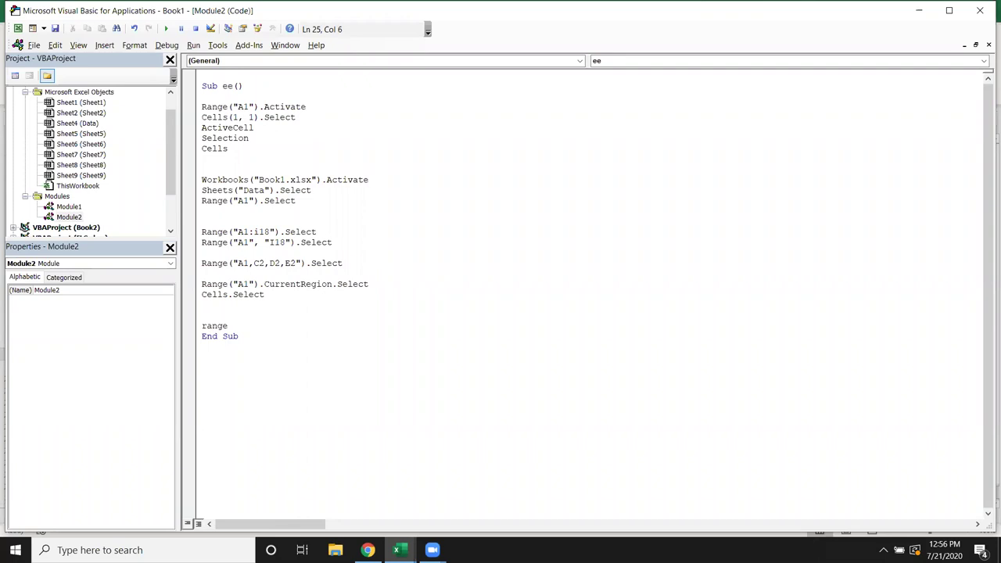
{"action": "type", "text": "(\"A1\").e"}
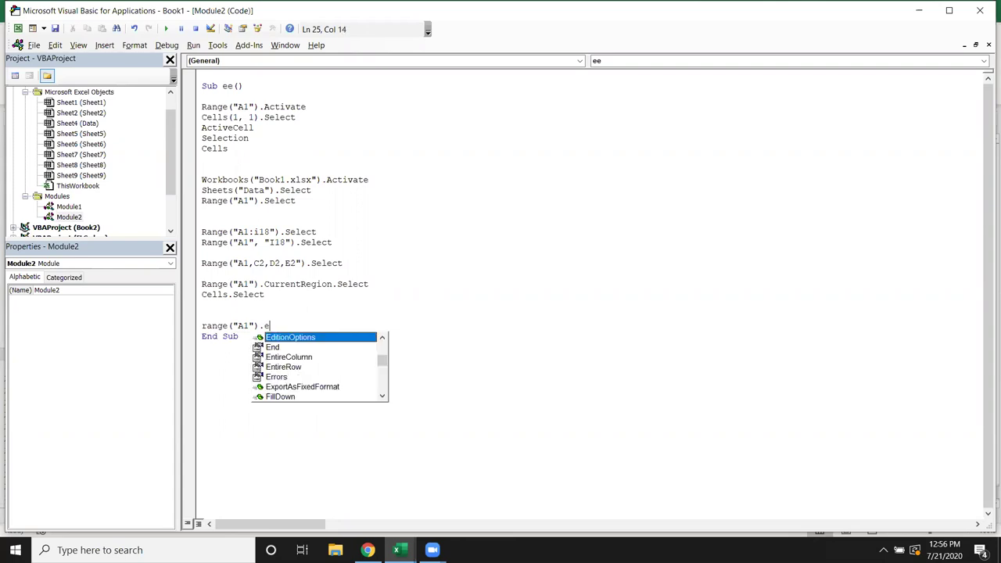
{"action": "type", "text": "nd"}
{"action": "key", "text": "Tab"}
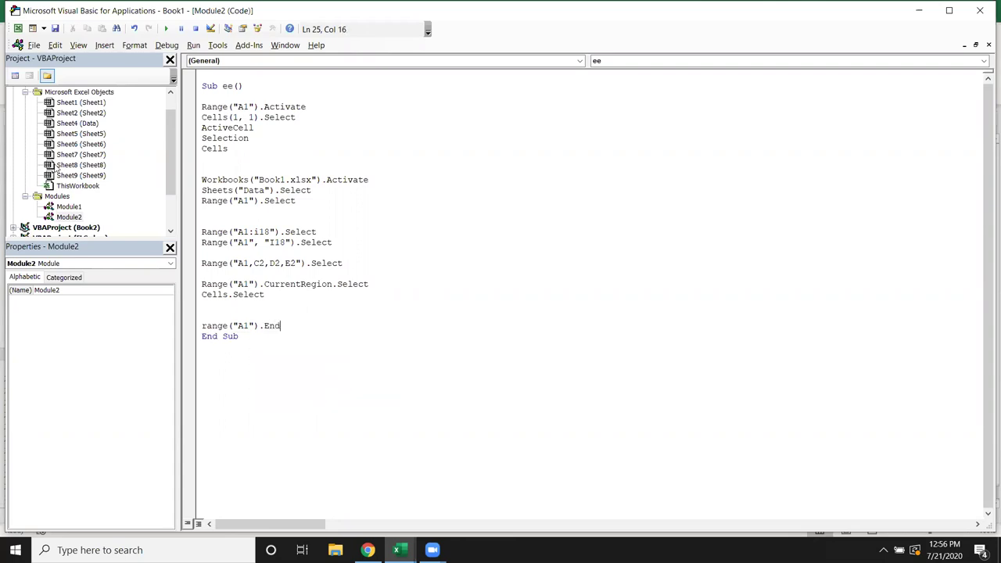
{"action": "type", "text": "("}
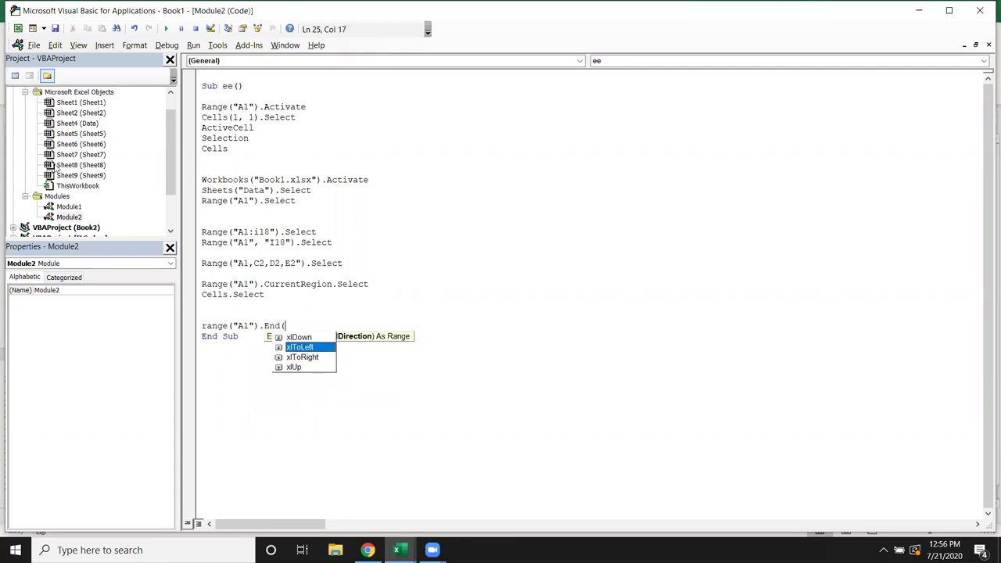
{"action": "type", "text": "xlDown).Select"}
{"action": "key", "text": "Return"}
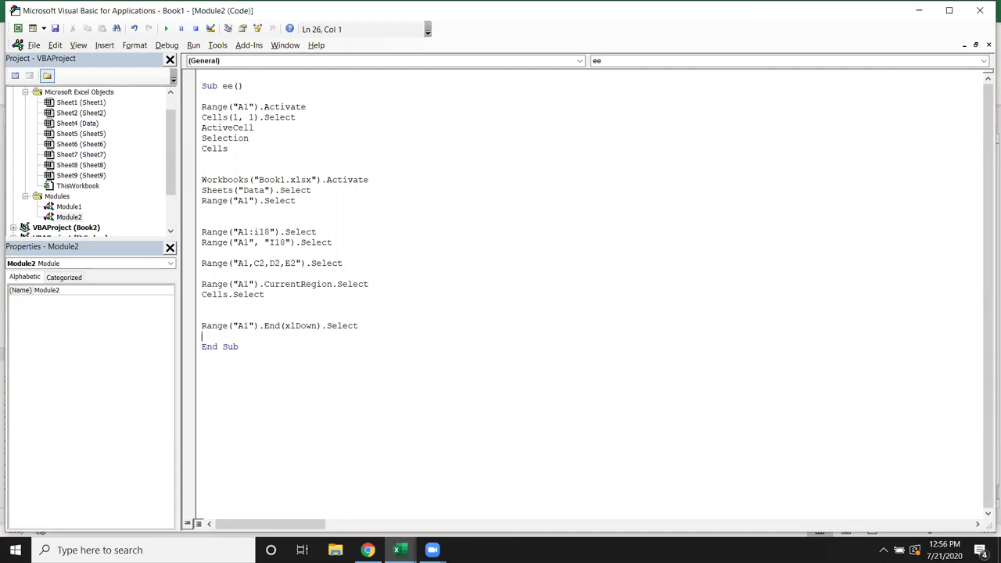
On Sheet9, clear cell A6 and check that Ctrl+Down from A1 stops before the gap
{"action": "key", "text": "alt+F11"}
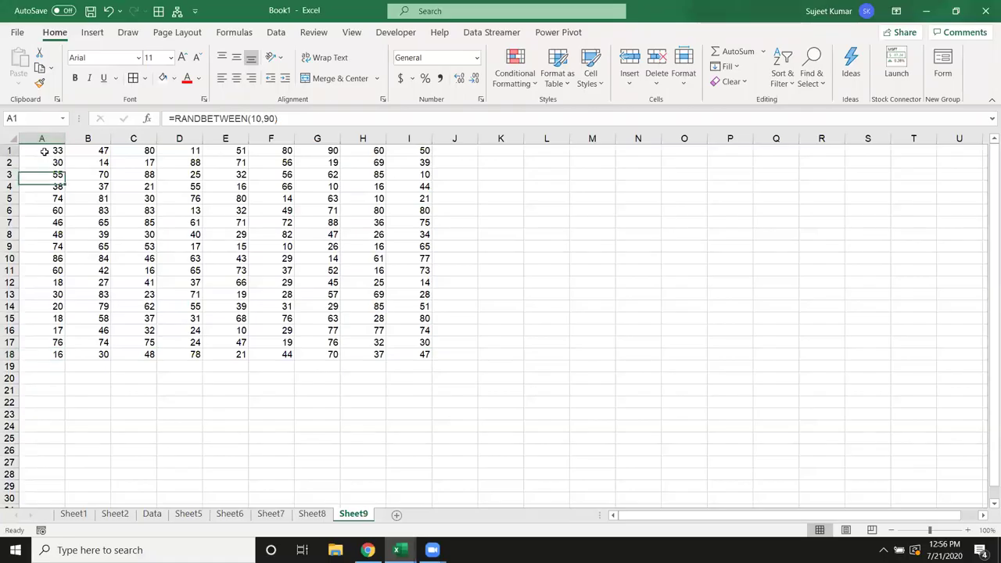
{"action": "key", "text": "ctrl+Down"}
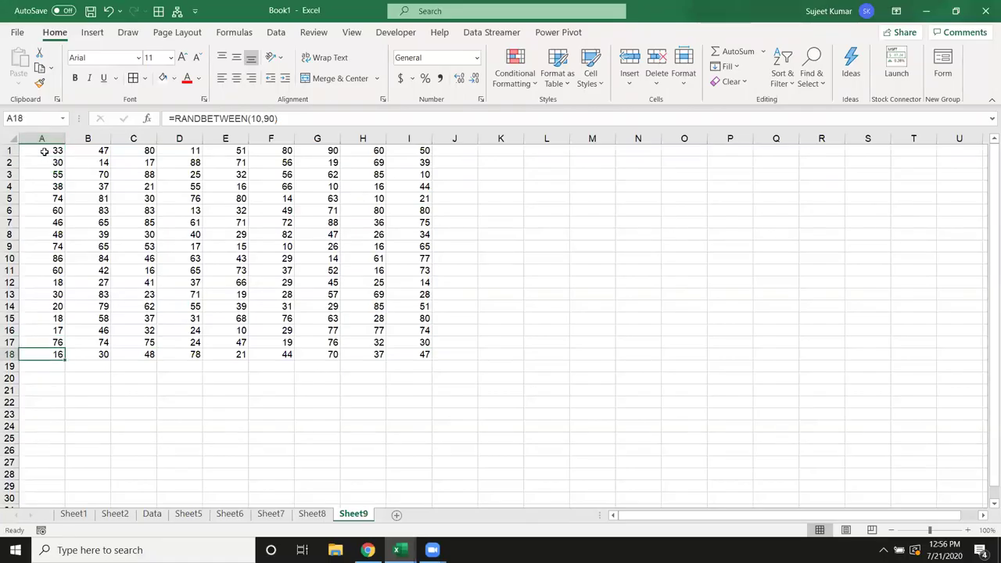
{"action": "left_click", "coordinate": [59, 211]}
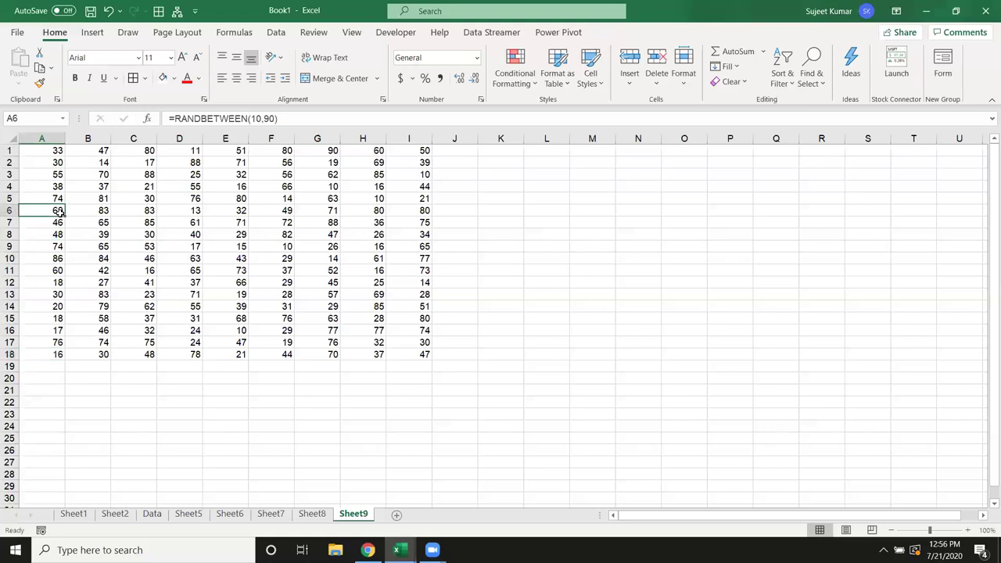
{"action": "key", "text": "Delete"}
{"action": "left_click", "coordinate": [465, 218]}
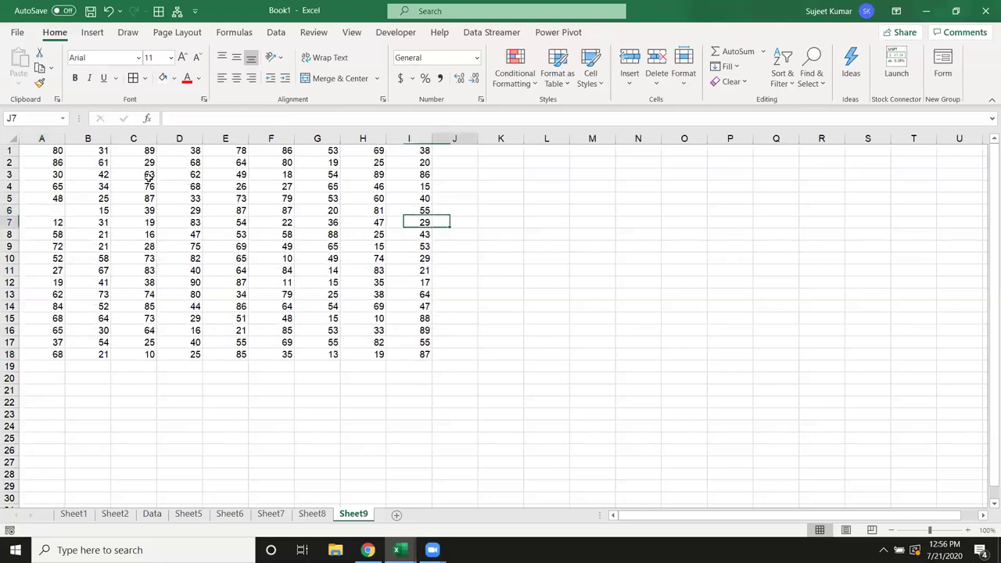
{"action": "left_click", "coordinate": [42, 153]}
{"action": "key", "text": "ctrl+Down"}
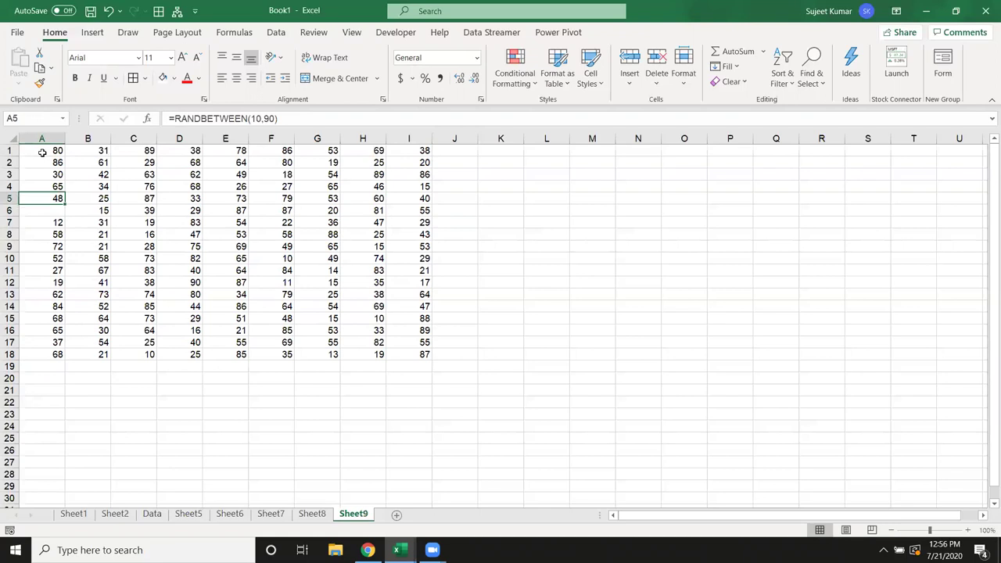
{"action": "left_click", "coordinate": [34, 352]}
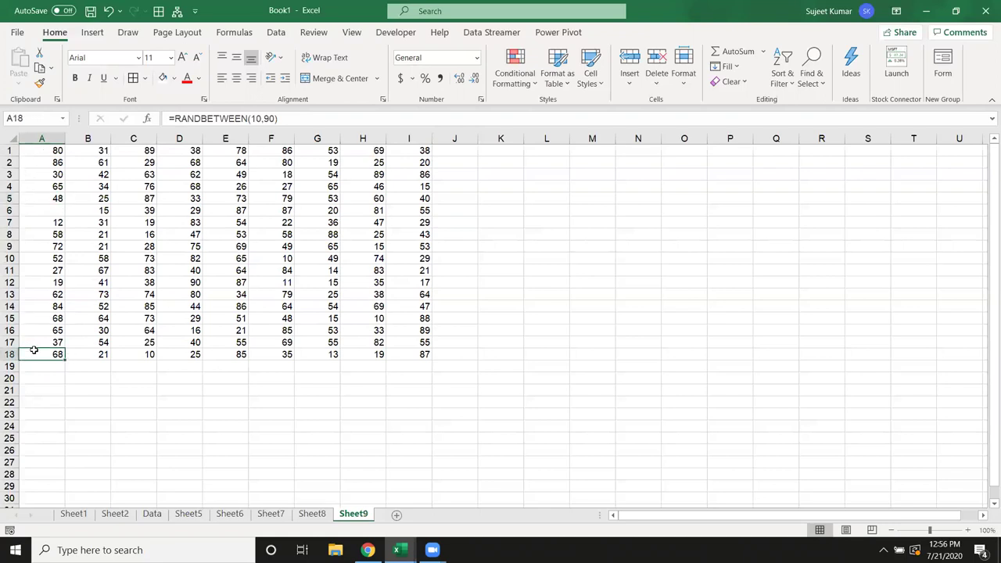
{"action": "scroll", "coordinate": [35, 372], "scroll_direction": "down", "scroll_amount": 2}
{"action": "scroll", "coordinate": [35, 371], "scroll_direction": "up", "scroll_amount": 2}
{"action": "left_click", "coordinate": [49, 214]}
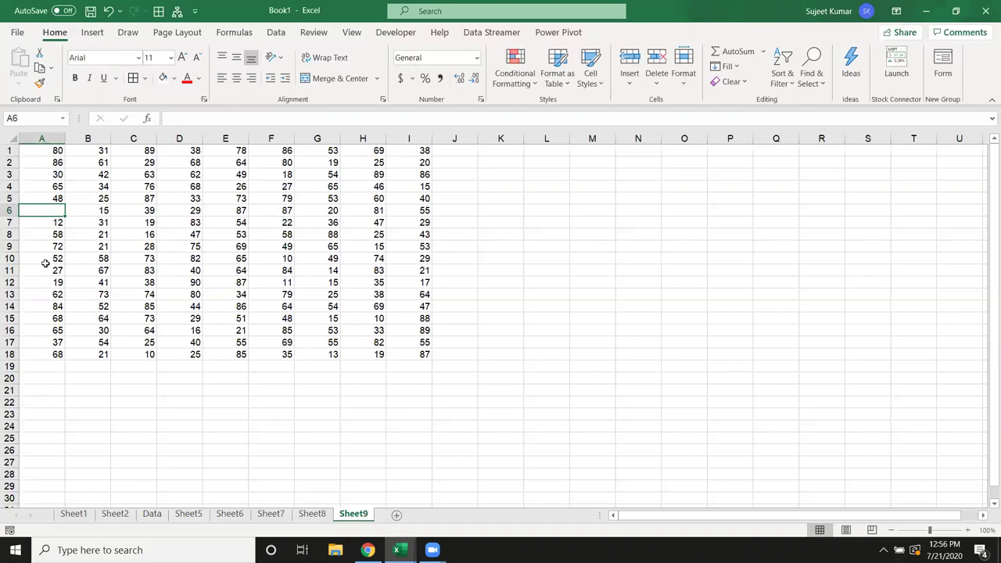
Back in the code, start a new line range("A65000").en above End Sub
{"action": "key", "text": "alt+F11"}
{"action": "key", "text": "Return"}
{"action": "type", "text": "range(\"A65000\")"}
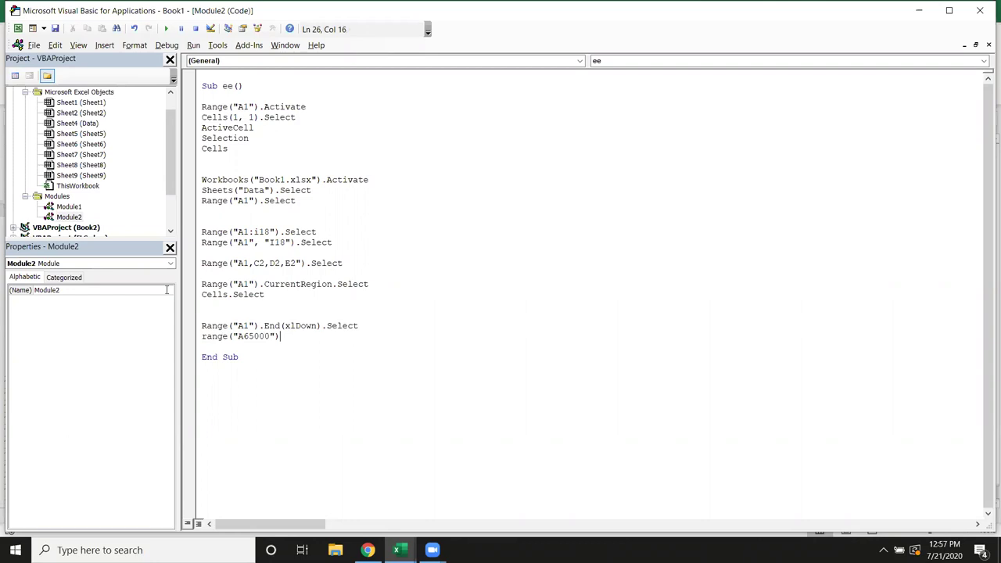
{"action": "type", "text": ".en"}
Complete the line as Range("A65000").End(xlUp).Select
{"action": "key", "text": "Tab"}
{"action": "type", "text": "("}
{"action": "key", "text": "Down"}
{"action": "key", "text": "Down"}
{"action": "key", "text": "Down"}
{"action": "key", "text": "Down"}
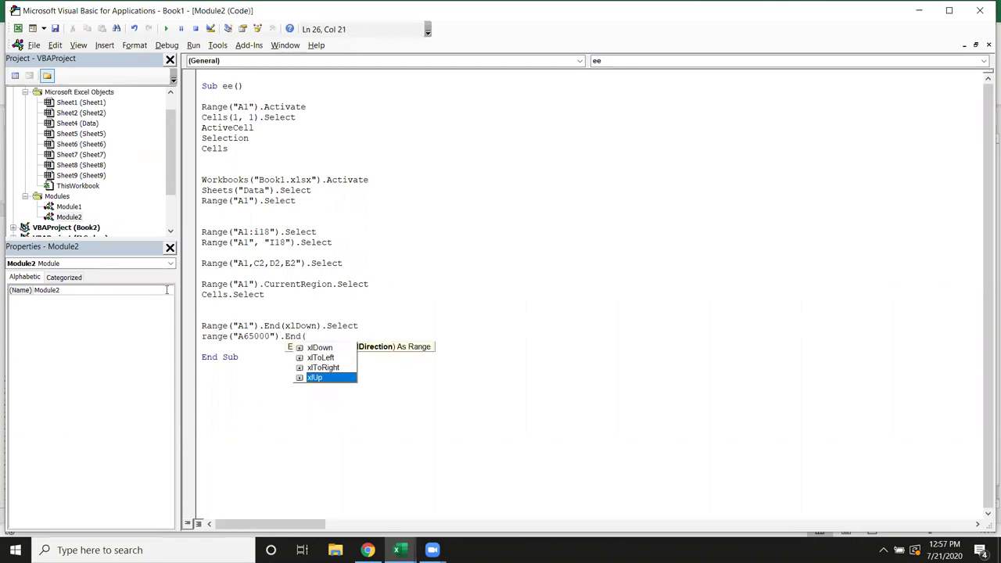
{"action": "key", "text": "Tab"}
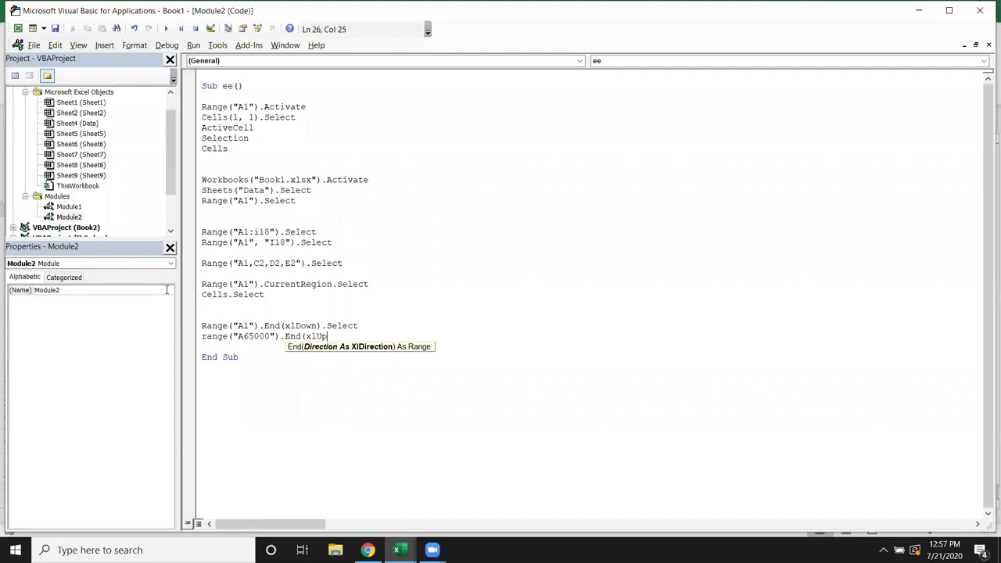
{"action": "type", "text": ").se"}
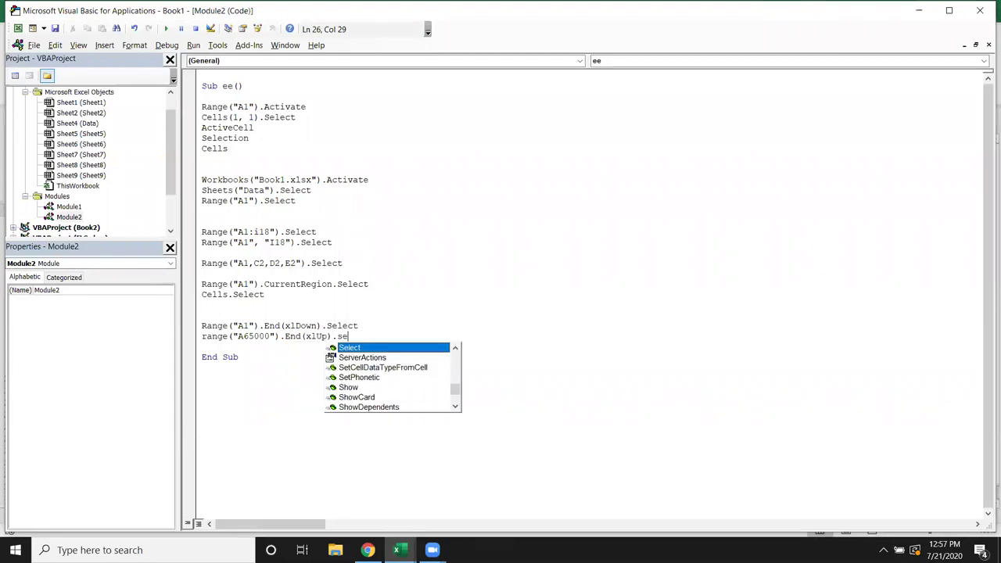
{"action": "key", "text": "Tab"}
{"action": "key", "text": "Return"}
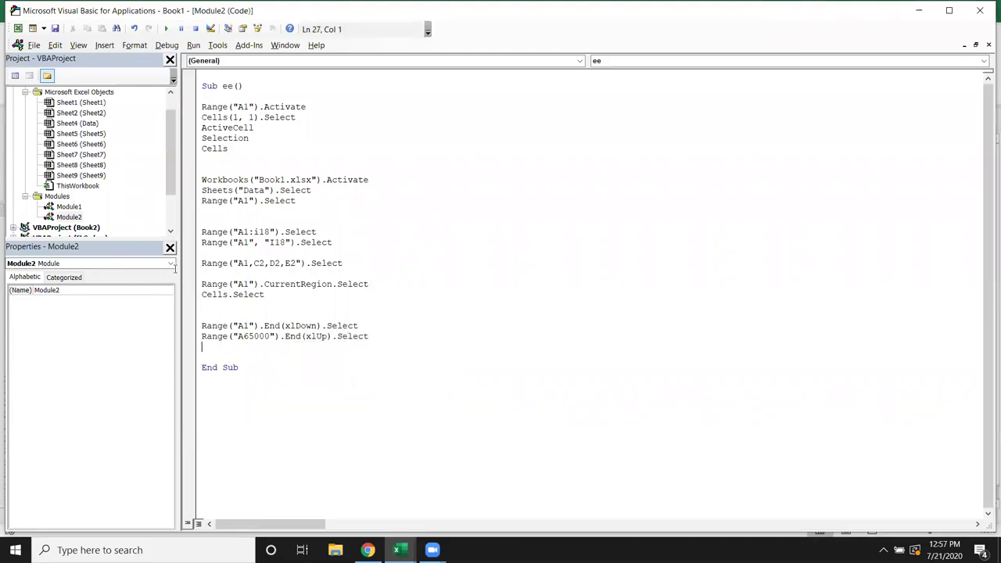
On Sheet9, jump to A65000 and use Ctrl+Up to reach the last value, A18
{"action": "key", "text": "alt+F11"}
{"action": "left_click", "coordinate": [32, 120]}
{"action": "type", "text": "a65000"}
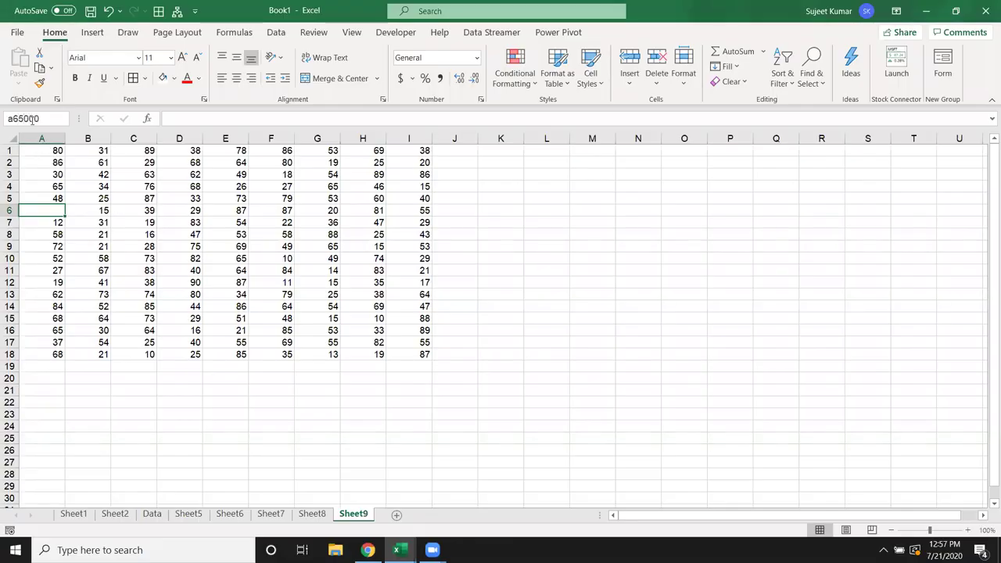
{"action": "key", "text": "Return"}
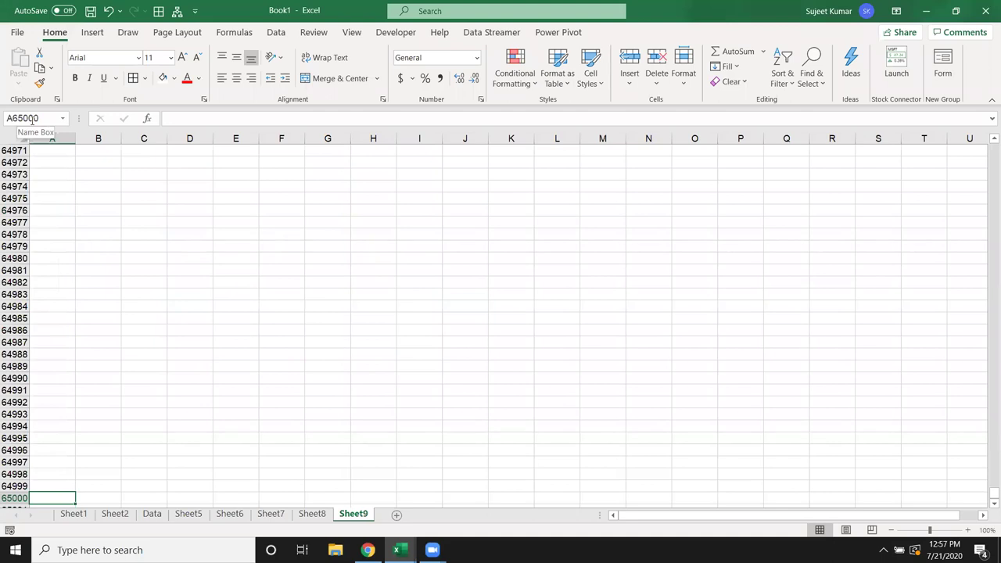
{"action": "key", "text": "ctrl+Up"}
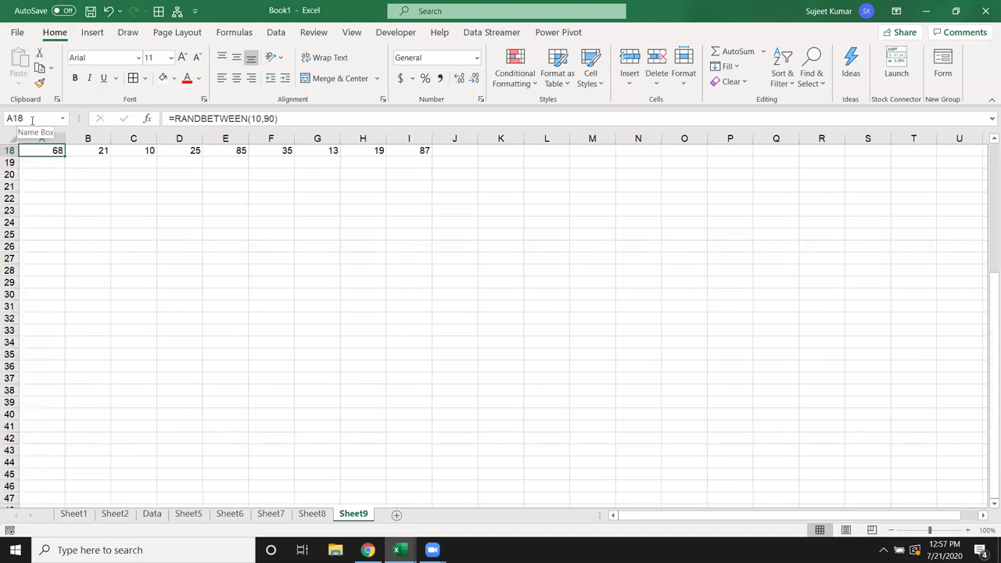
{"action": "scroll", "coordinate": [81, 155], "scroll_direction": "up", "scroll_amount": 6}
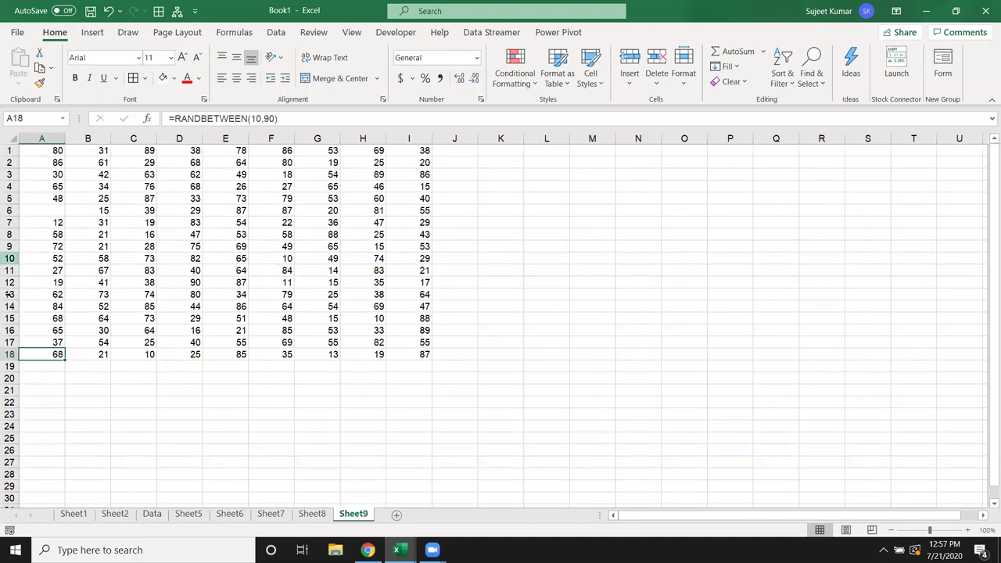
{"action": "scroll", "coordinate": [90, 377], "scroll_direction": "down", "scroll_amount": 4}
{"action": "left_click_drag", "start_coordinate": [38, 316], "coordinate": [44, 437]}
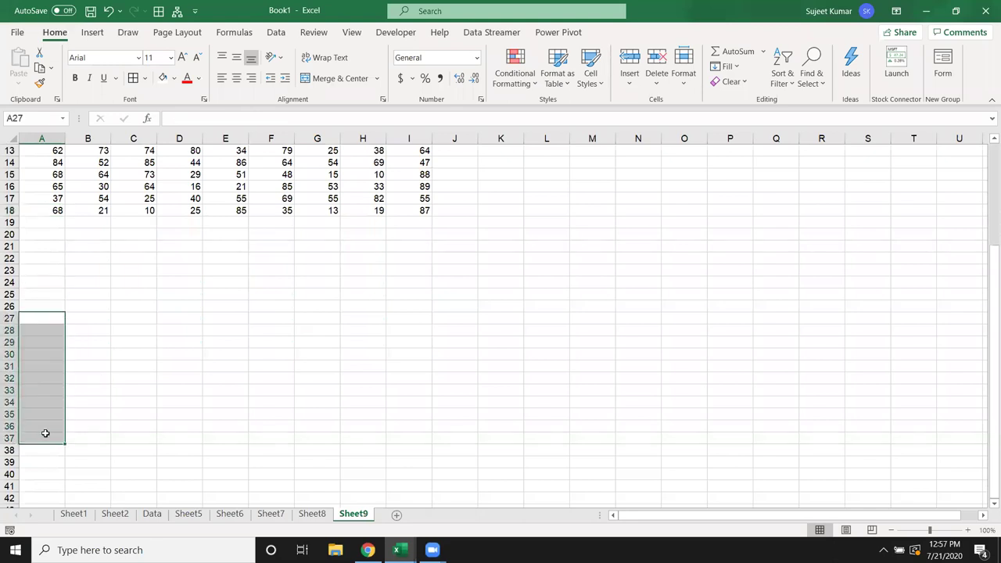
{"action": "left_click", "coordinate": [52, 212]}
{"action": "scroll", "coordinate": [142, 356], "scroll_direction": "up", "scroll_amount": 1}
{"action": "scroll", "coordinate": [142, 355], "scroll_direction": "up", "scroll_amount": 3}
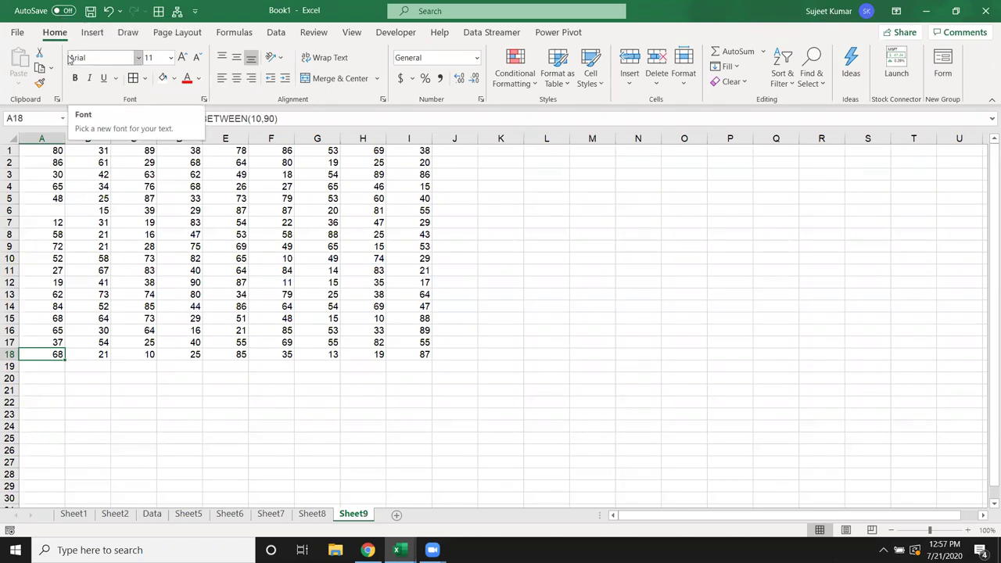
Select A5:A8 around the gap, then toggle a breakpoint on the End(xlUp) line
{"action": "key", "text": "alt+F11"}
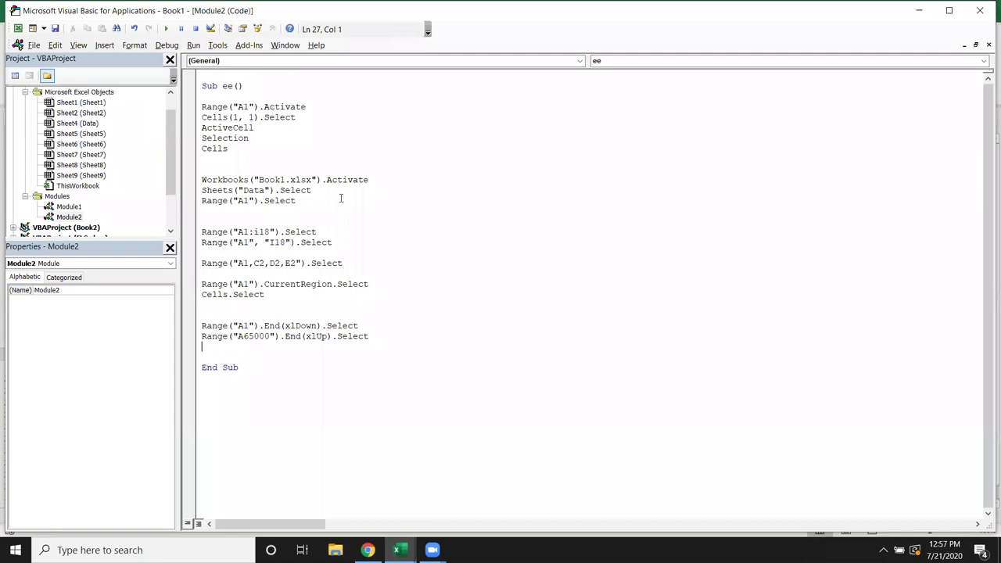
{"action": "left_click", "coordinate": [369, 336]}
{"action": "left_click", "coordinate": [202, 337], "text": "shift"}
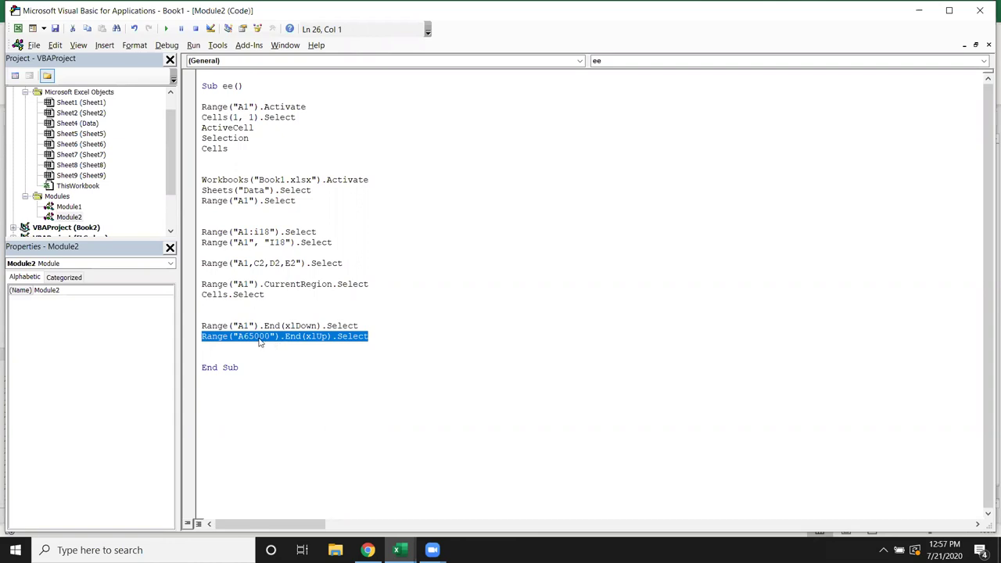
{"action": "left_click", "coordinate": [249, 336]}
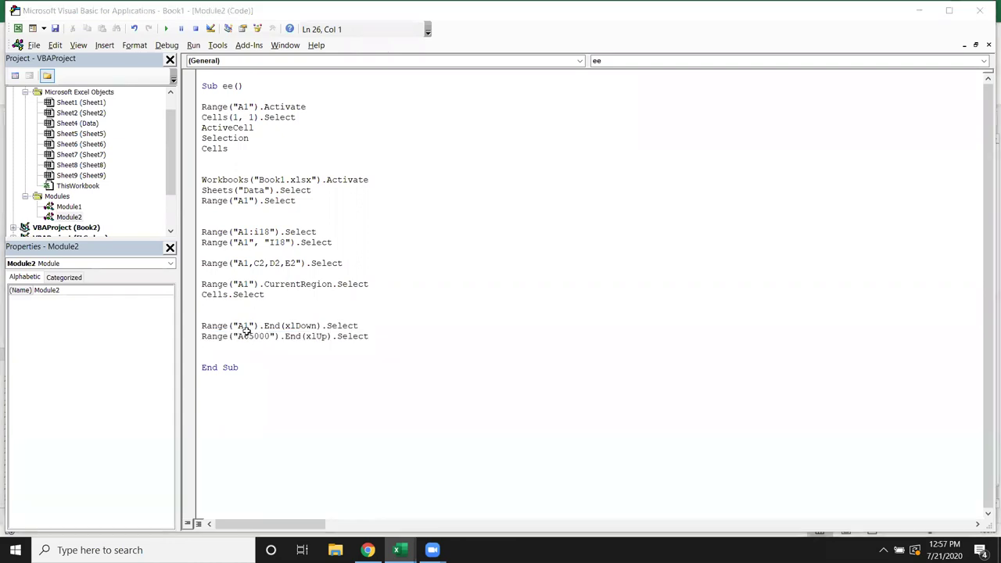
{"action": "key", "text": "alt+F11"}
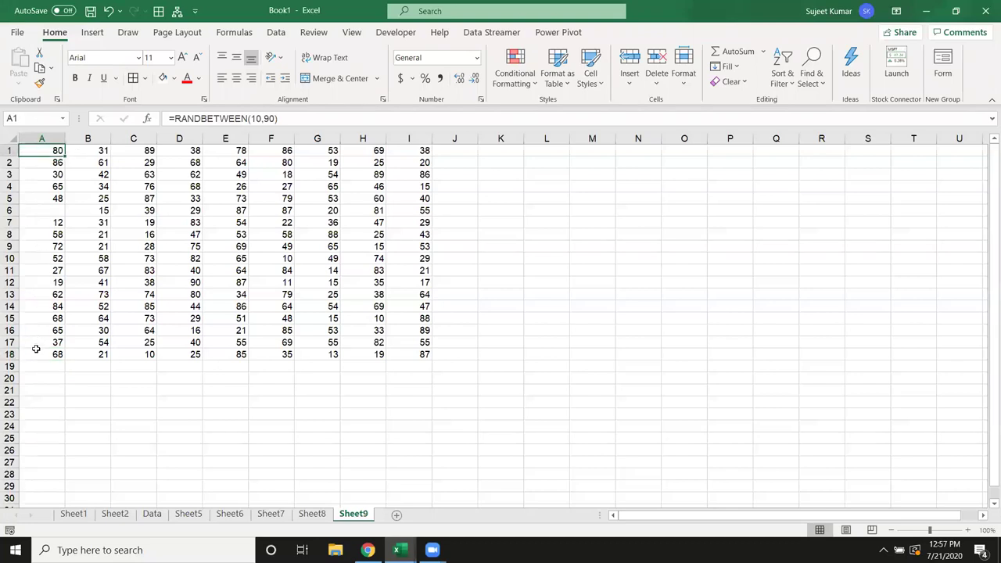
{"action": "left_click_drag", "start_coordinate": [59, 198], "coordinate": [64, 236]}
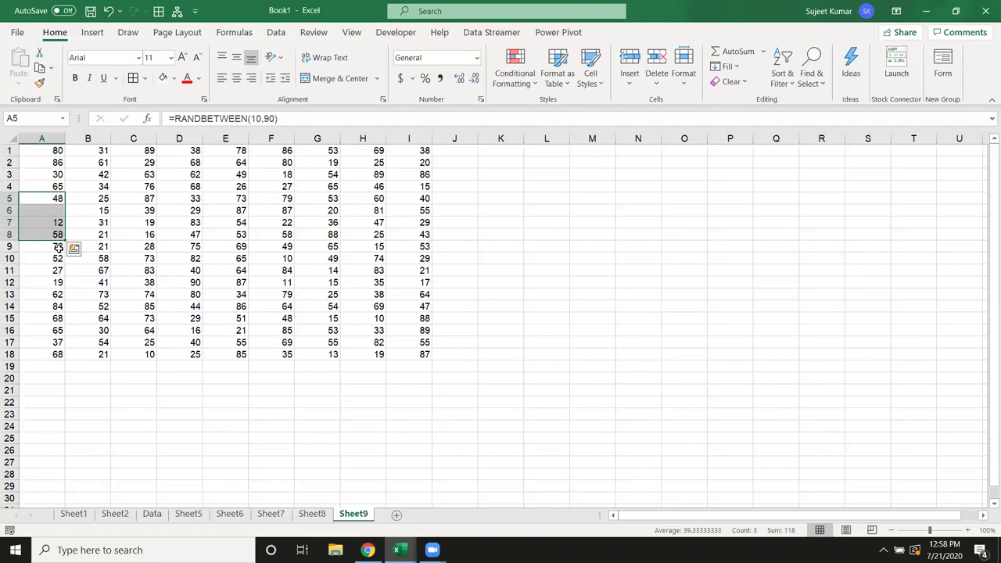
{"action": "key", "text": "alt+F11"}
{"action": "left_click", "coordinate": [190, 338]}
{"action": "left_click", "coordinate": [190, 339]}
{"action": "left_click", "coordinate": [213, 347]}
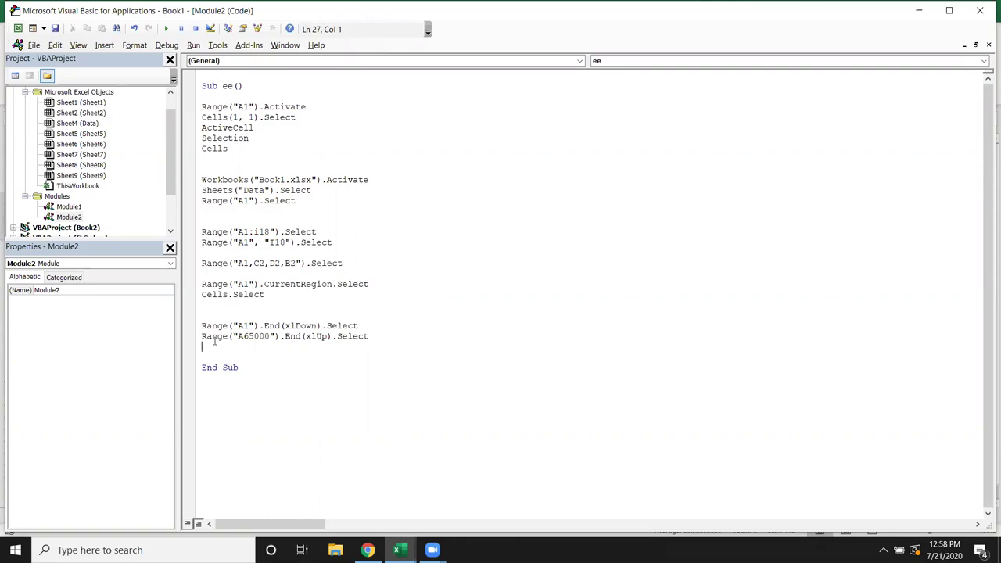
Try entering 12 in A19 and cancel, select A18, then highlight Select on the End(xlUp) line
{"action": "key", "text": "alt+F11"}
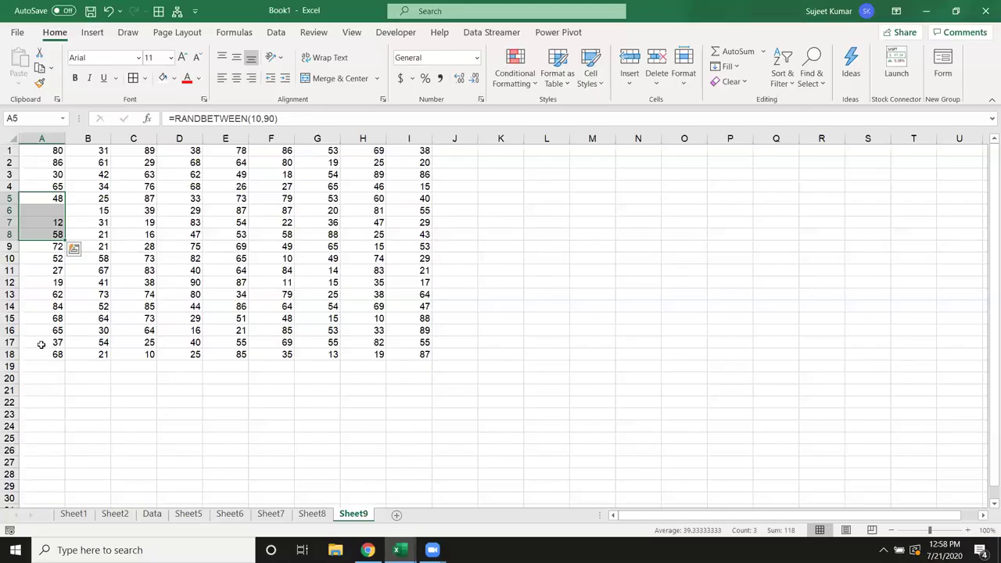
{"action": "left_click", "coordinate": [47, 356]}
{"action": "left_click", "coordinate": [47, 366]}
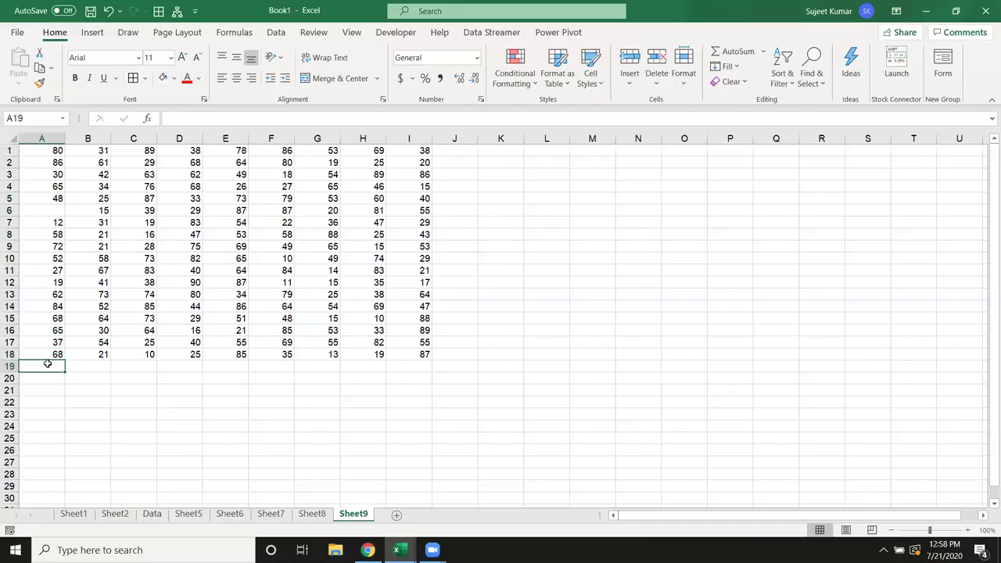
{"action": "type", "text": "12"}
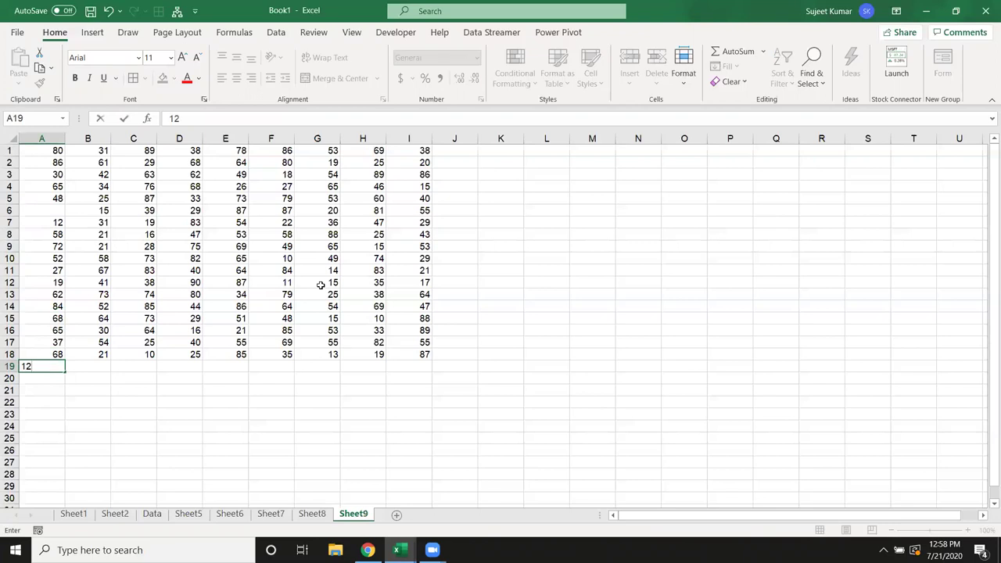
{"action": "key", "text": "Escape"}
{"action": "key", "text": "alt+F11"}
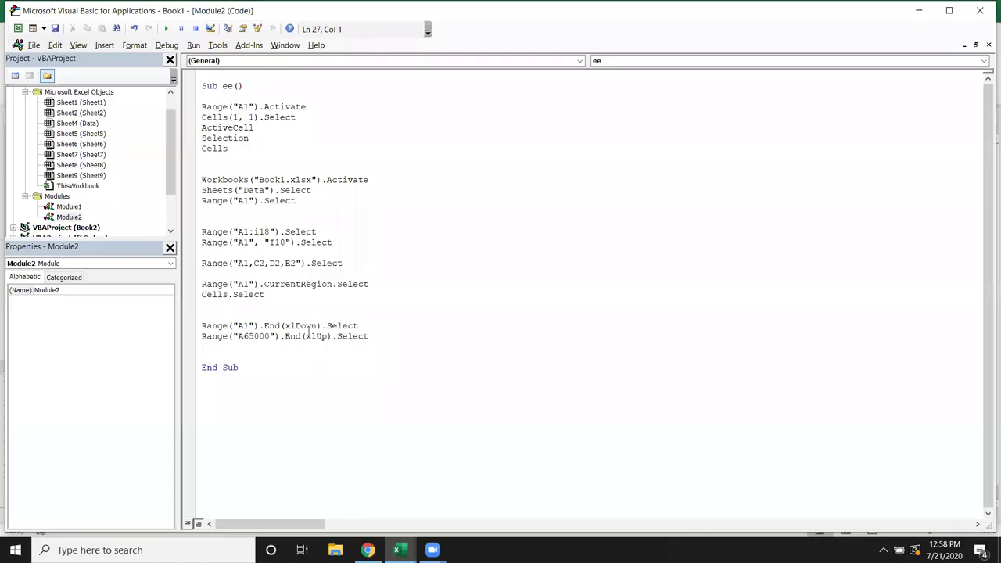
{"action": "left_click", "coordinate": [337, 336]}
{"action": "key", "text": "alt+F11"}
{"action": "left_click", "coordinate": [49, 352]}
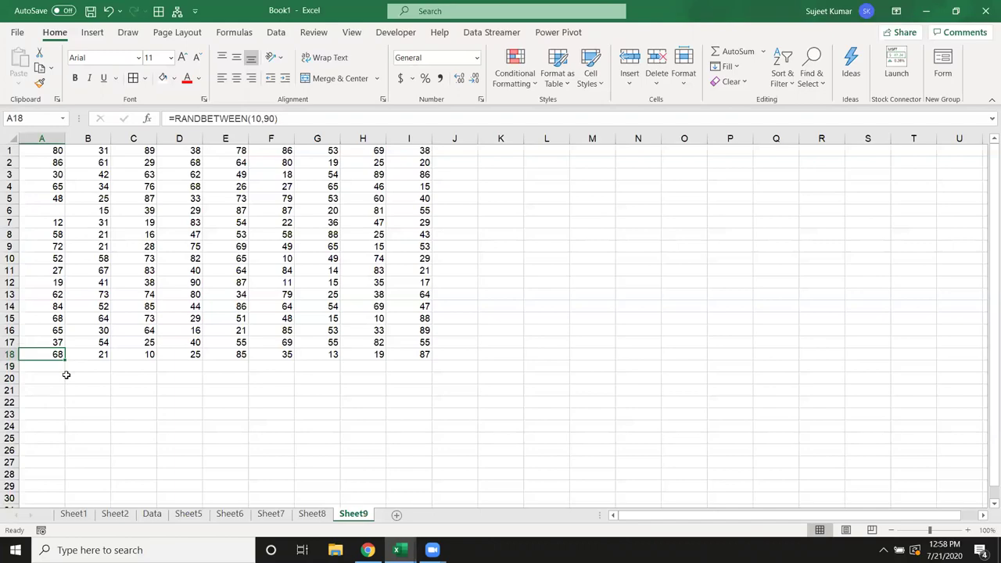
{"action": "key", "text": "alt+F11"}
{"action": "double_click", "coordinate": [353, 336]}
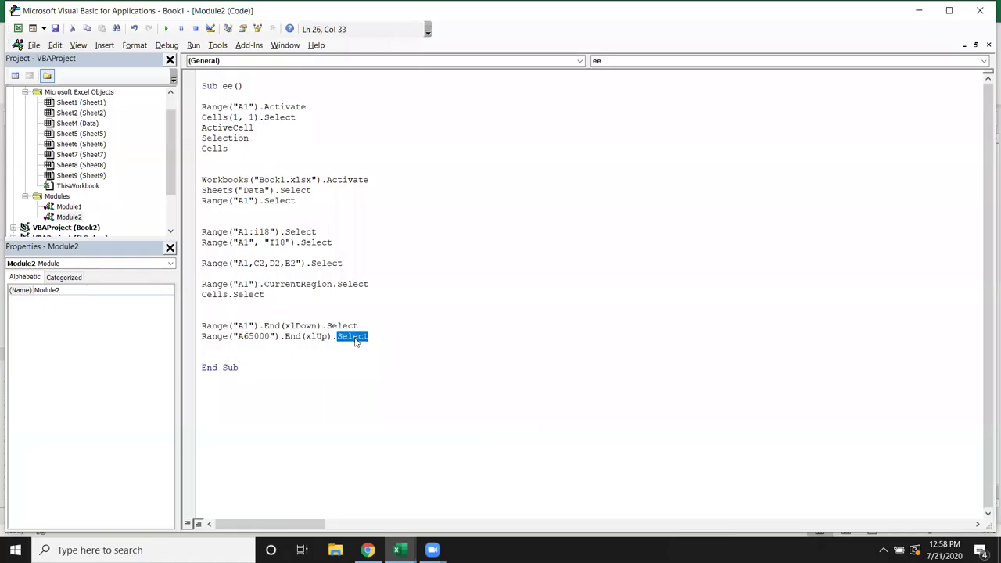
Type ActiveCell.Offset(1, 0).Select on a new blank line in macro ee
{"action": "left_click", "coordinate": [272, 353]}
{"action": "key", "text": "Up"}
{"action": "key", "text": "Up"}
{"action": "key", "text": "Return"}
{"action": "key", "text": "Down"}
{"action": "type", "text": "activ"}
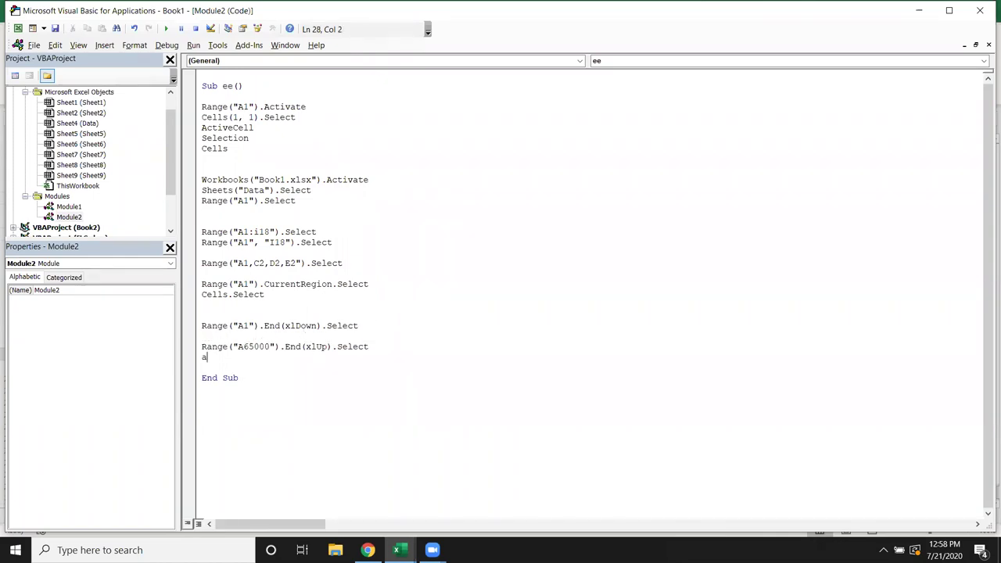
{"action": "type", "text": "ecell.of"}
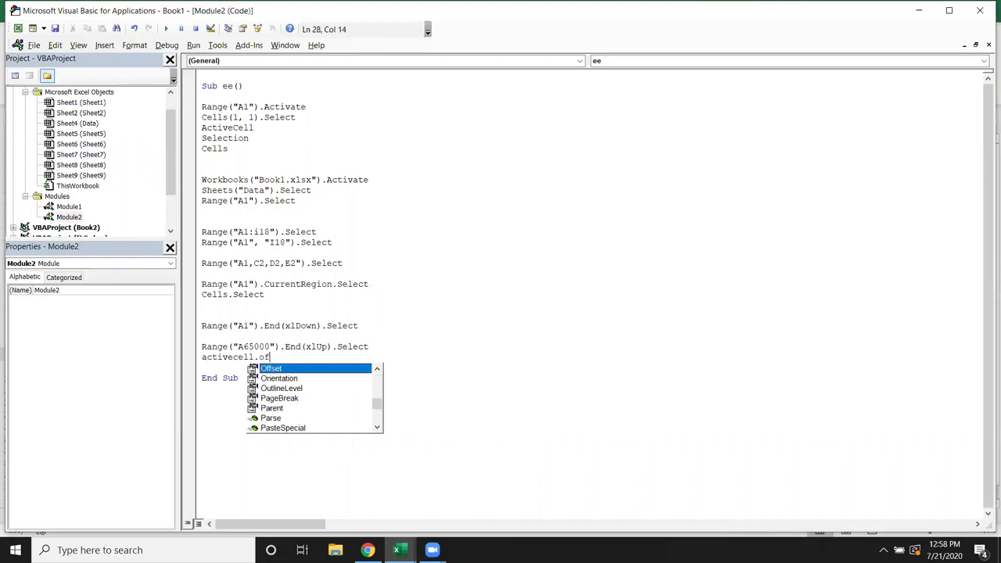
{"action": "key", "text": "Tab"}
{"action": "type", "text": "(1,0)"}
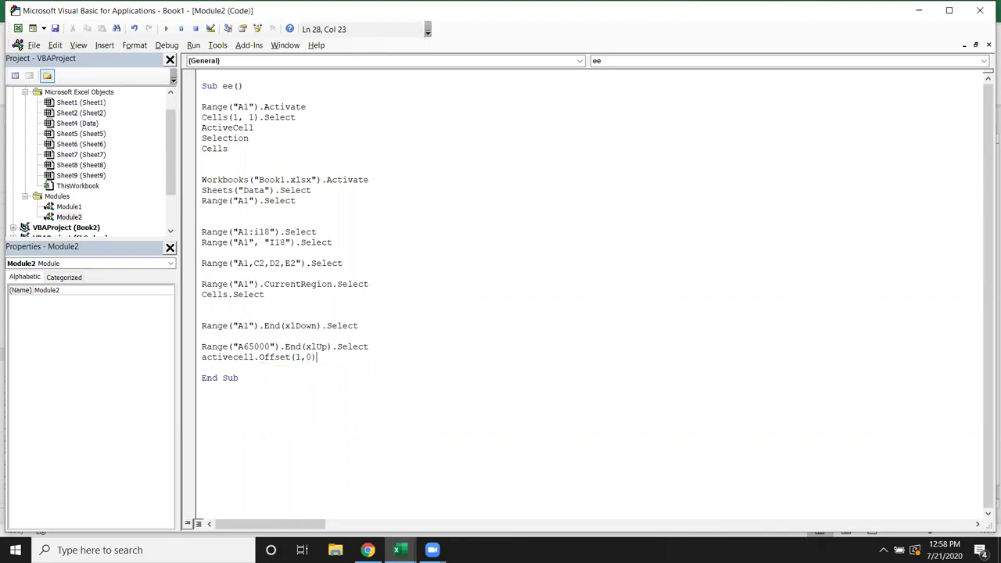
{"action": "type", "text": ".se"}
{"action": "key", "text": "Return"}
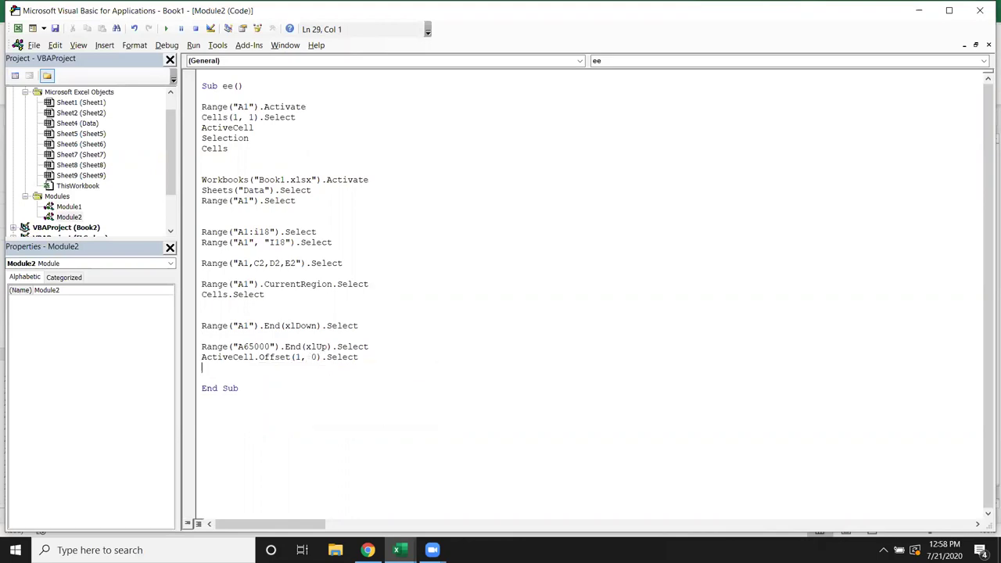
Review the Offset row 1 and column 0 values, then Ctrl+Up from A30 on Sheet9
{"action": "double_click", "coordinate": [301, 357]}
{"action": "double_click", "coordinate": [314, 357]}
{"action": "left_click", "coordinate": [301, 362]}
{"action": "double_click", "coordinate": [301, 362]}
{"action": "double_click", "coordinate": [312, 361]}
{"action": "left_click", "coordinate": [289, 377]}
{"action": "double_click", "coordinate": [212, 348]}
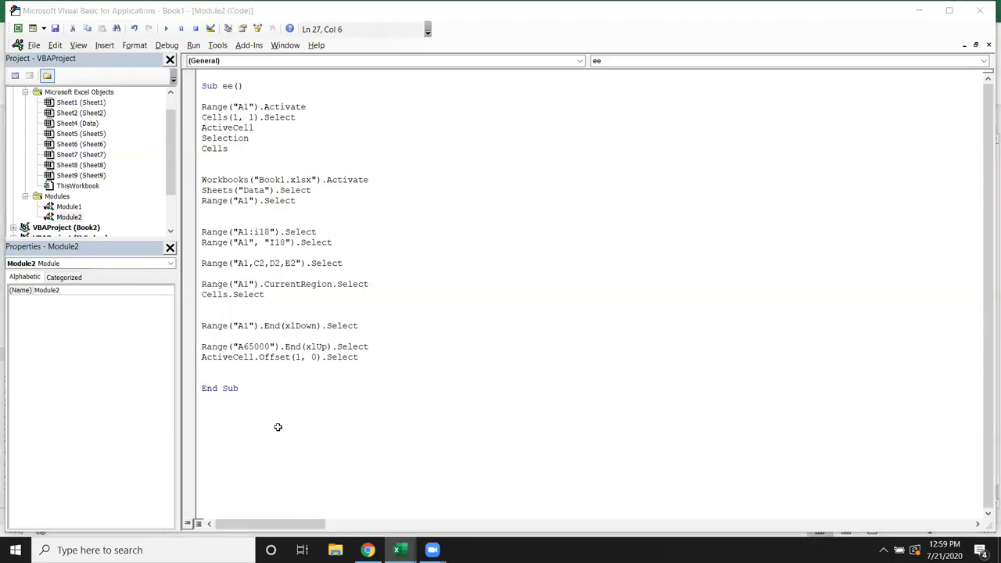
{"action": "left_click", "coordinate": [43, 496]}
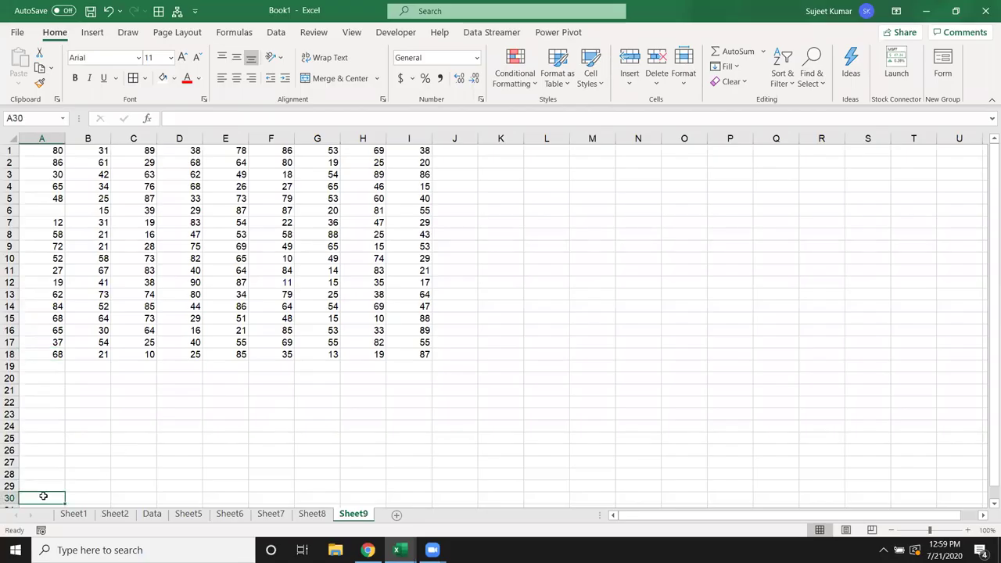
{"action": "key", "text": "ctrl+Up"}
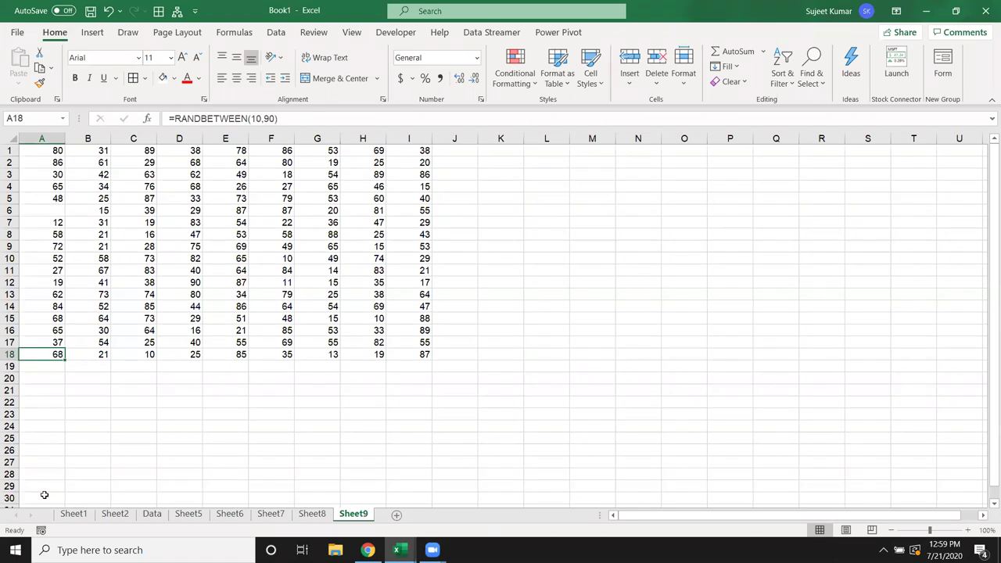
Change the column offset in macro ee's last line to ActiveCell.Offset(1, 1).Select
{"action": "key", "text": "Down"}
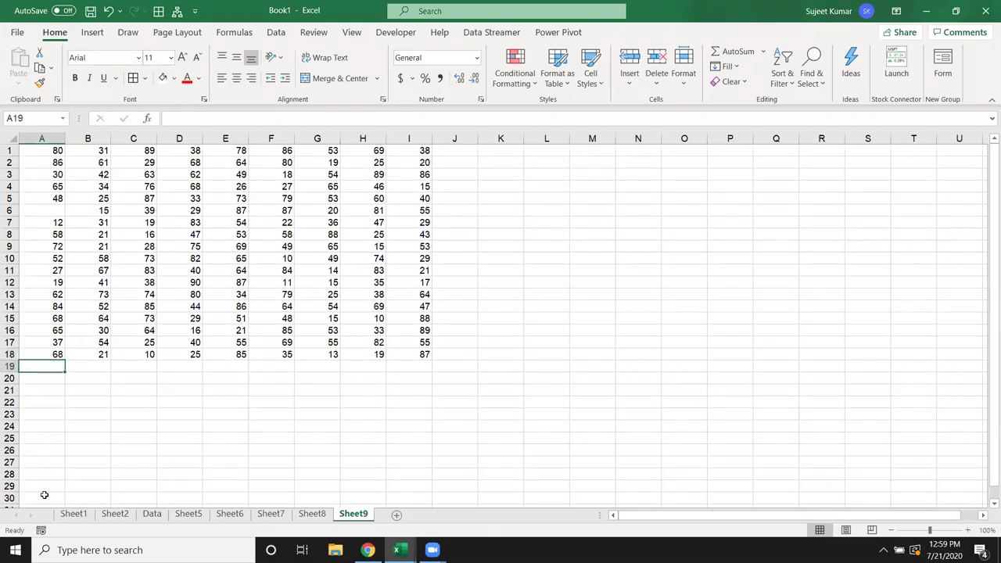
{"action": "key", "text": "alt+F11"}
{"action": "double_click", "coordinate": [313, 357]}
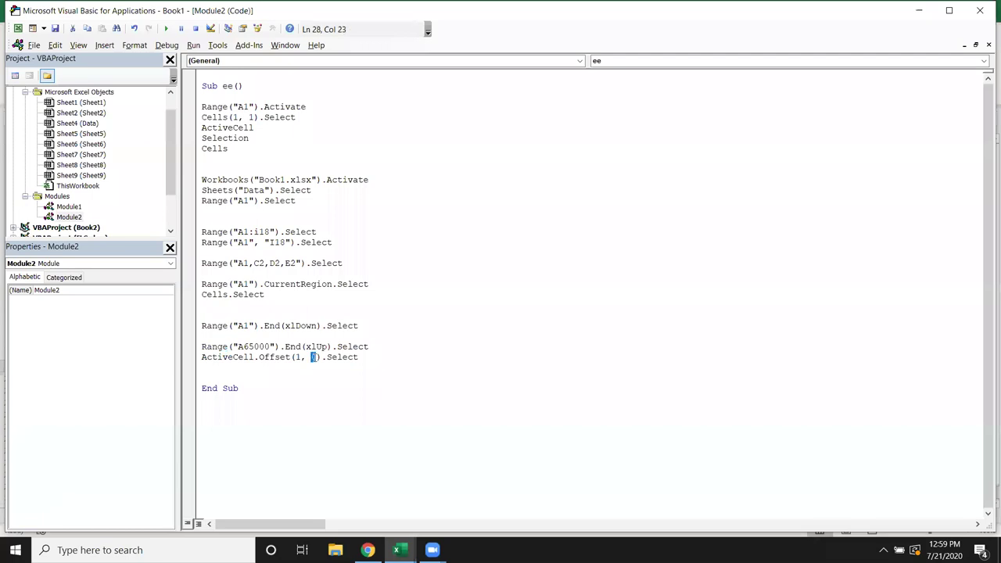
{"action": "left_click", "coordinate": [303, 373]}
Check in the worksheet that one row down and one column right of A17's block reaches B19
{"action": "key", "text": "alt+F11"}
{"action": "left_click", "coordinate": [56, 344]}
{"action": "key", "text": "Down"}
{"action": "key", "text": "Down"}
{"action": "key", "text": "Right"}
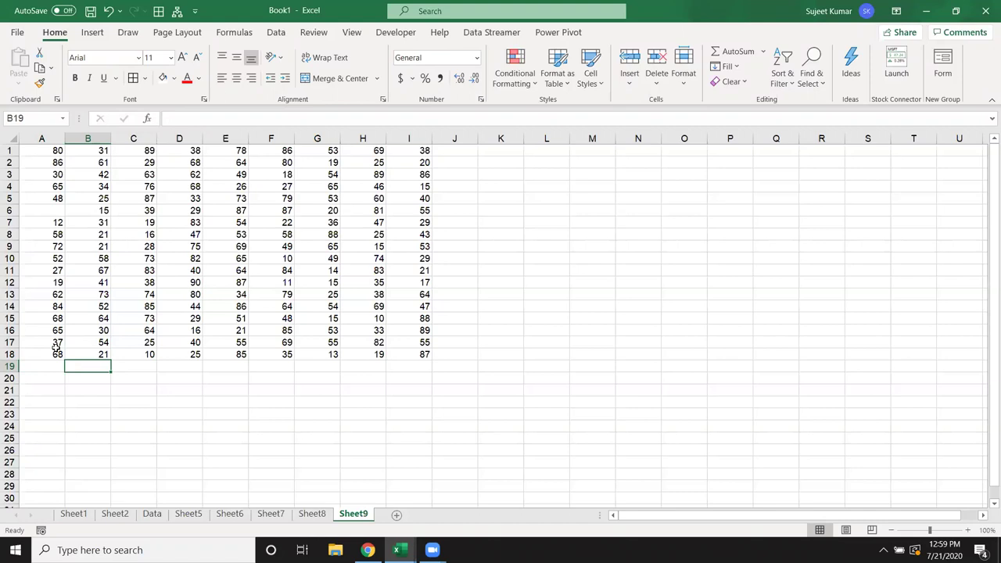
{"action": "key", "text": "alt+F11"}
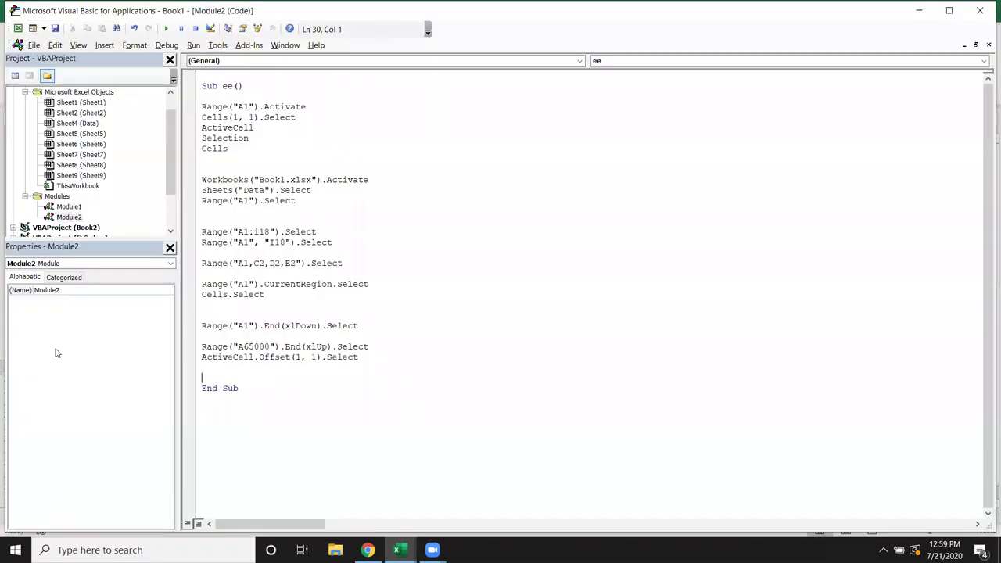
Add the line Range("A65000").End(xlUp).Offset(1, 0).Select above End Sub
{"action": "left_click", "coordinate": [197, 349]}
{"action": "left_click_drag", "start_coordinate": [202, 346], "coordinate": [336, 347]}
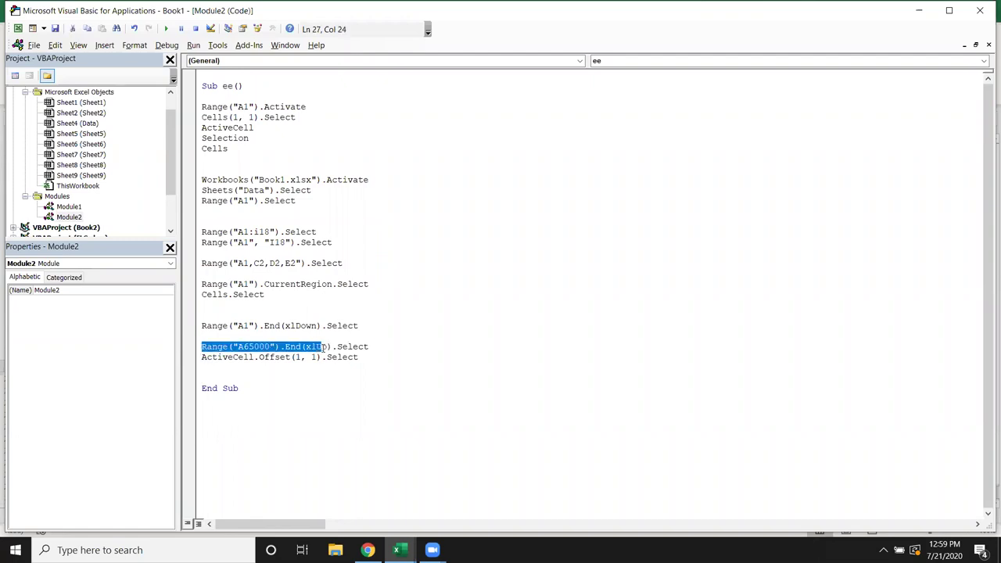
{"action": "key", "text": "ctrl+c"}
{"action": "left_click", "coordinate": [252, 376]}
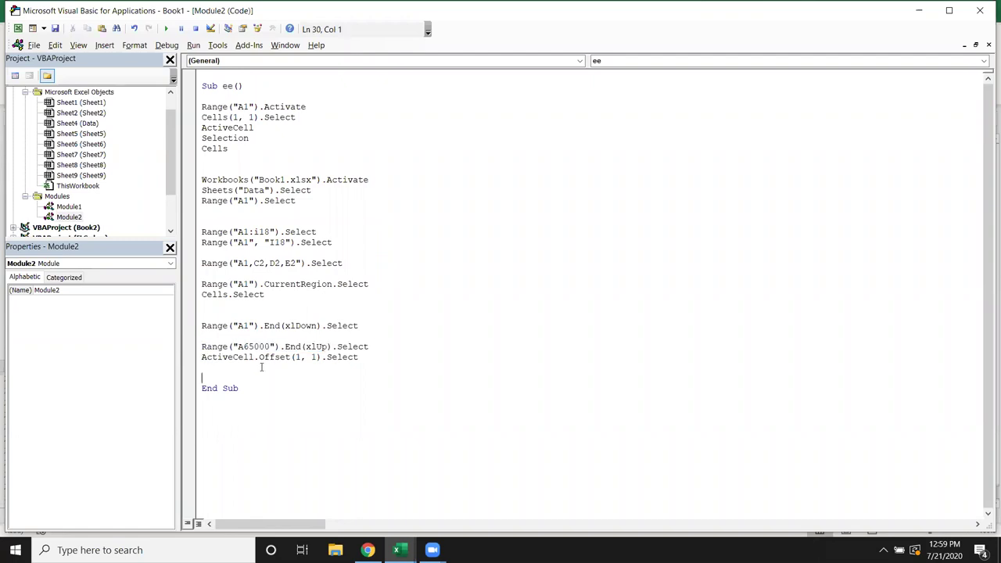
{"action": "key", "text": "ctrl+v"}
{"action": "type", "text": "."}
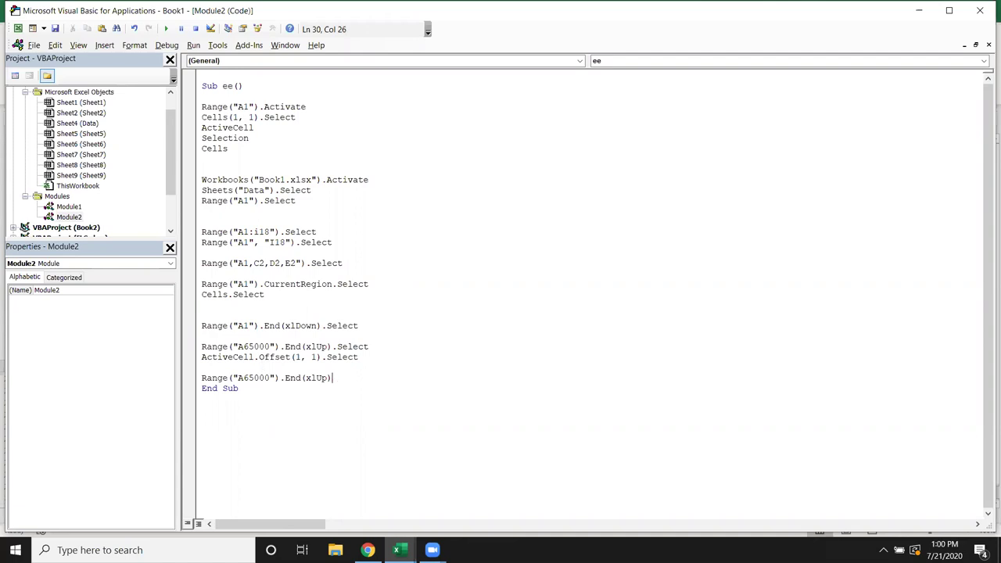
{"action": "type", "text": "of"}
{"action": "key", "text": "Tab"}
{"action": "type", "text": "(1, 0"}
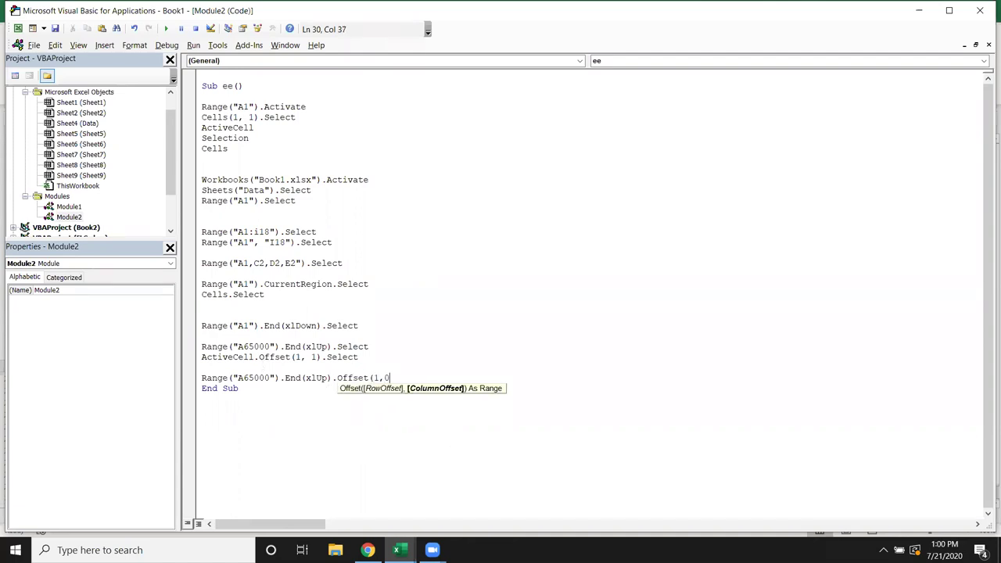
{"action": "type", "text": ").Select"}
{"action": "key", "text": "Return"}
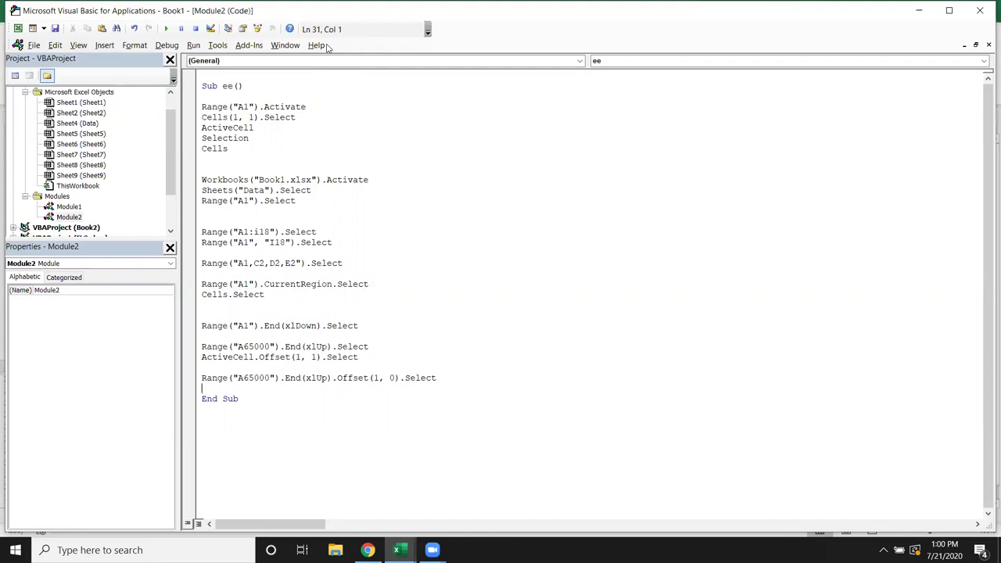
{"action": "key", "text": "Return"}
{"action": "key", "text": "Return"}
{"action": "key", "text": "Return"}
Enter 65 in the empty cell A6 on Sheet9
{"action": "key", "text": "alt+F11"}
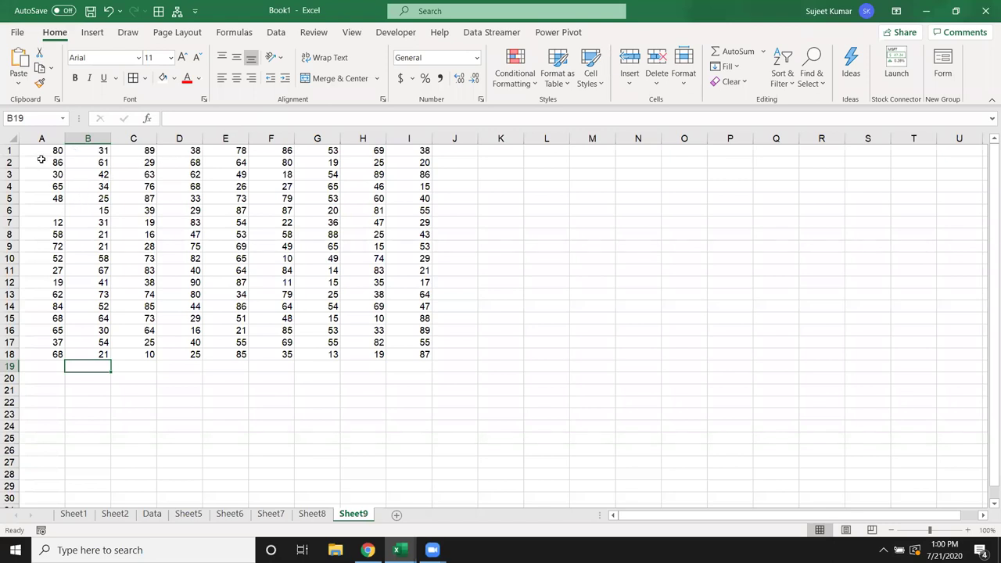
{"action": "left_click", "coordinate": [52, 207]}
{"action": "type", "text": "65"}
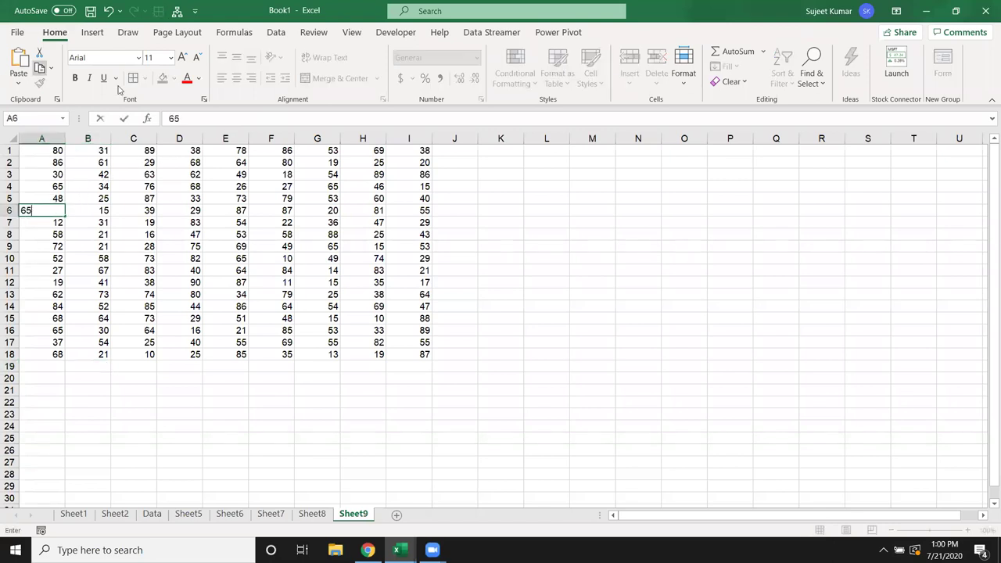
{"action": "left_click", "coordinate": [48, 152]}
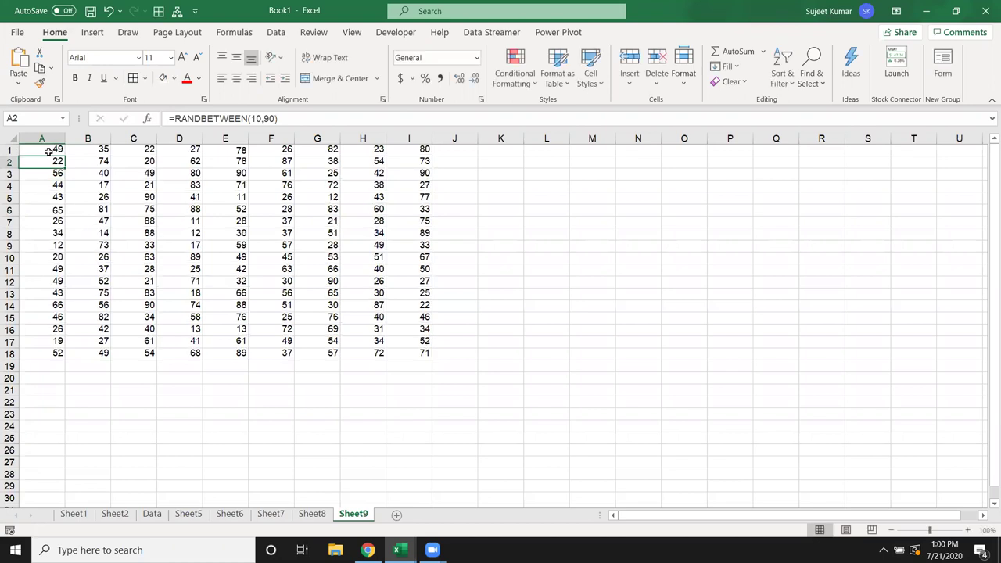
Select the whole block A1:I18 from A1 with Ctrl+Shift+Right and Ctrl+Shift+Down
{"action": "key", "text": "ctrl+shift+Right"}
{"action": "key", "text": "ctrl+shift+Down"}
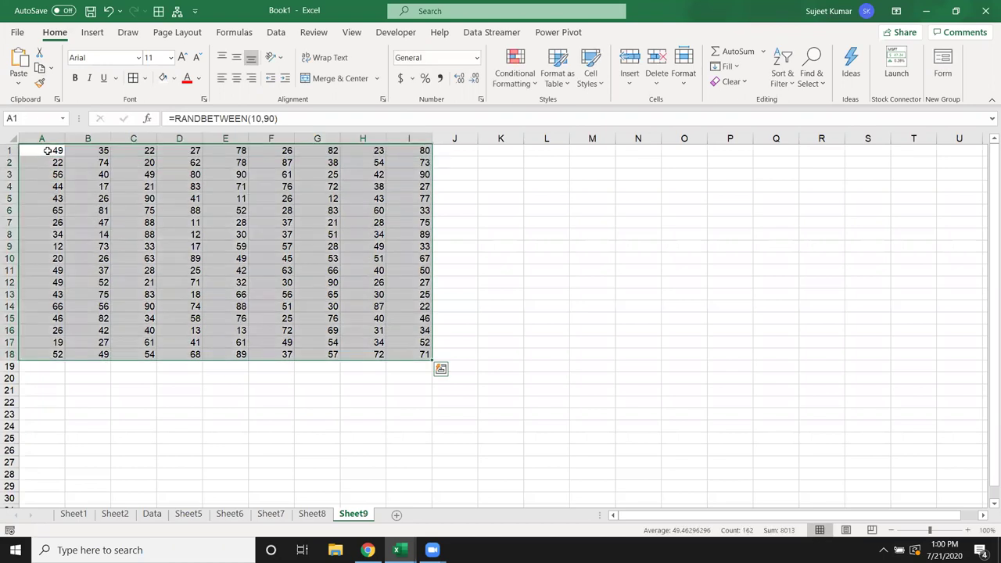
{"action": "left_click", "coordinate": [47, 151]}
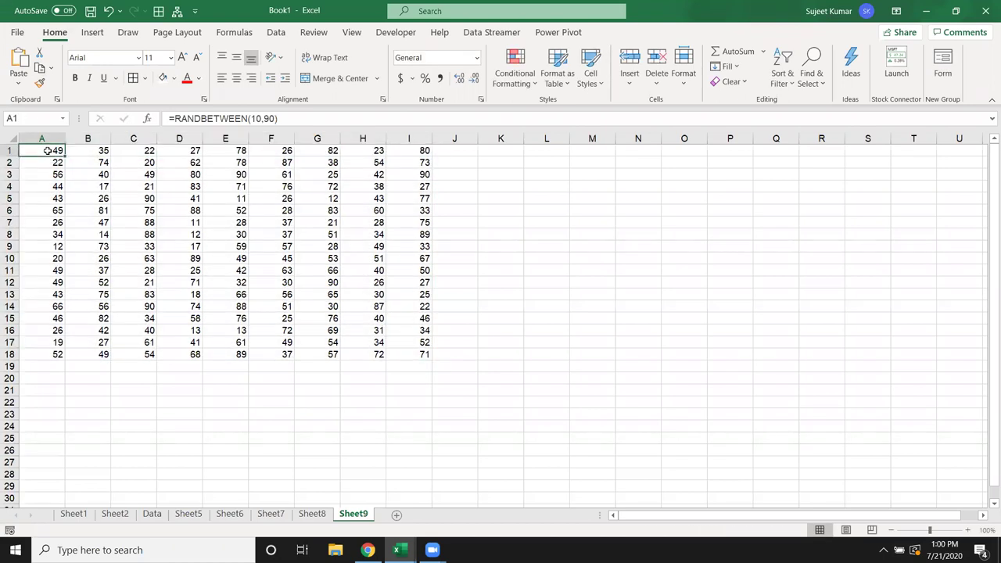
{"action": "key", "text": "ctrl+shift+Right"}
{"action": "key", "text": "ctrl+shift+Down"}
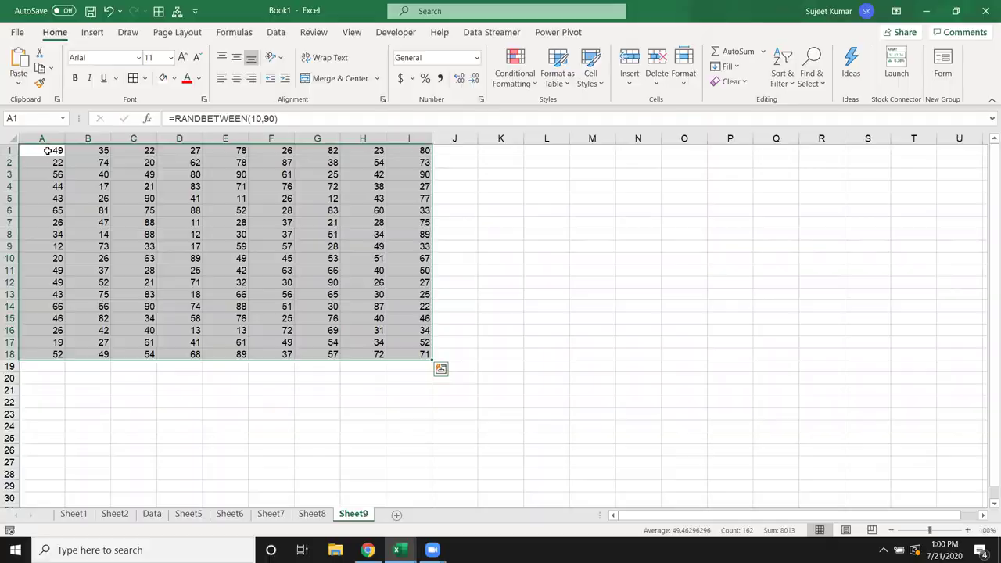
{"action": "key", "text": "alt+F11"}
Write Range("A1", Range("A1").End(xlToLeft)).Select on a new line above End Sub
{"action": "key", "text": "Up"}
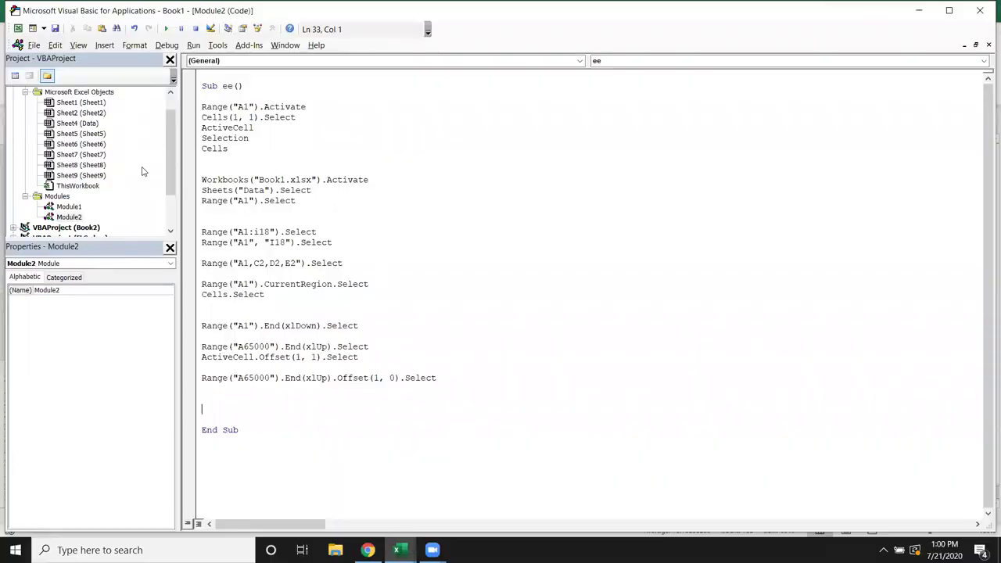
{"action": "key", "text": "Return"}
{"action": "key", "text": "Up"}
{"action": "type", "text": "range("}
{"action": "type", "text": "\"A1\""}
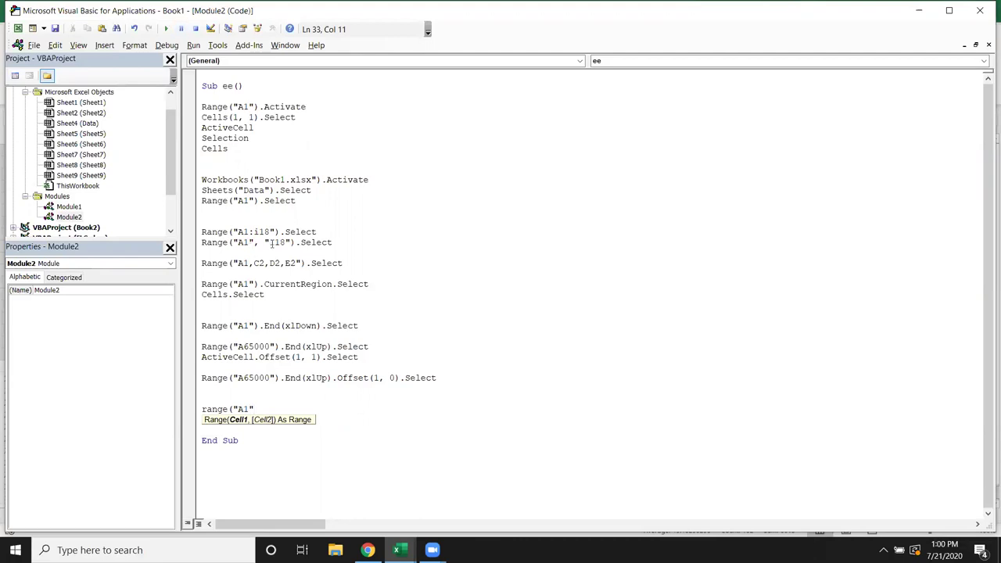
{"action": "type", "text": ","}
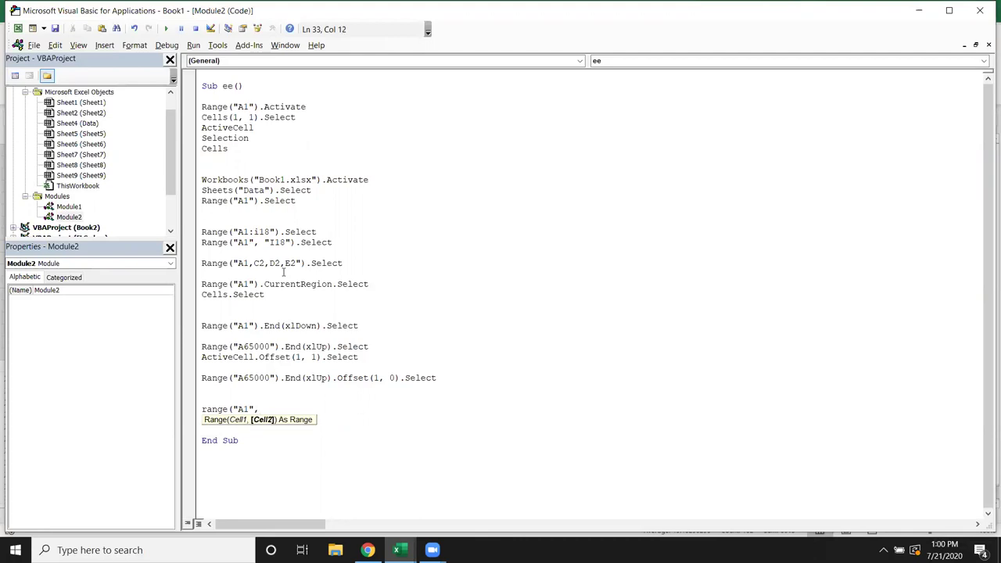
{"action": "type", "text": "range(\"A1\").e"}
{"action": "key", "text": "Tab"}
{"action": "type", "text": "("}
{"action": "key", "text": "Down"}
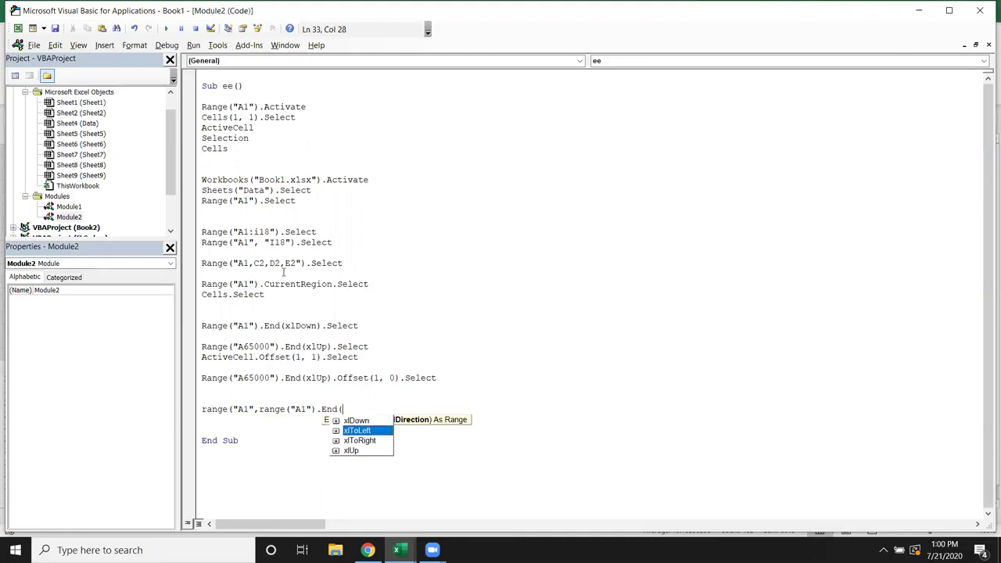
{"action": "key", "text": "Tab"}
{"action": "type", "text": ")"}
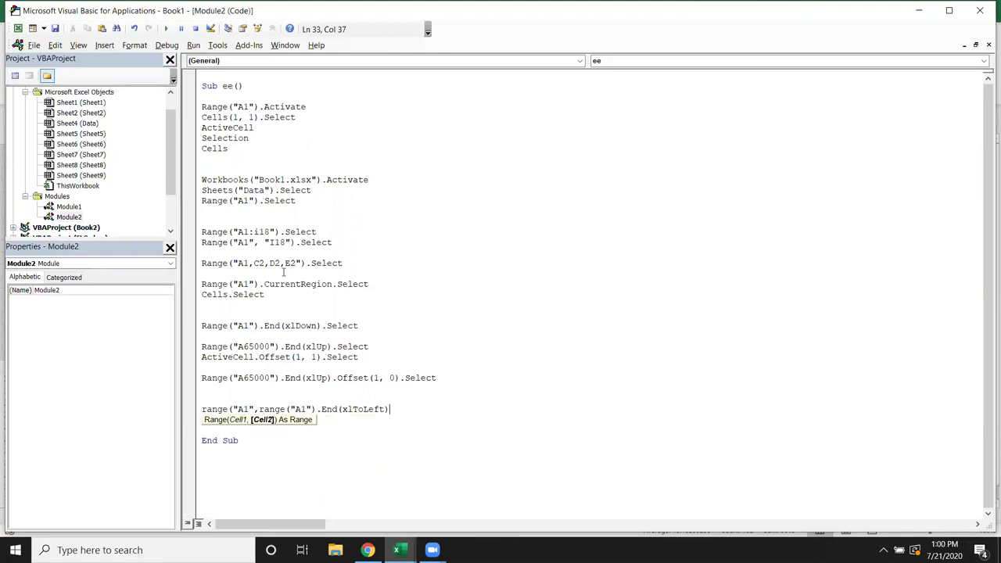
{"action": "type", "text": ").se"}
{"action": "key", "text": "Tab"}
{"action": "key", "text": "Return"}
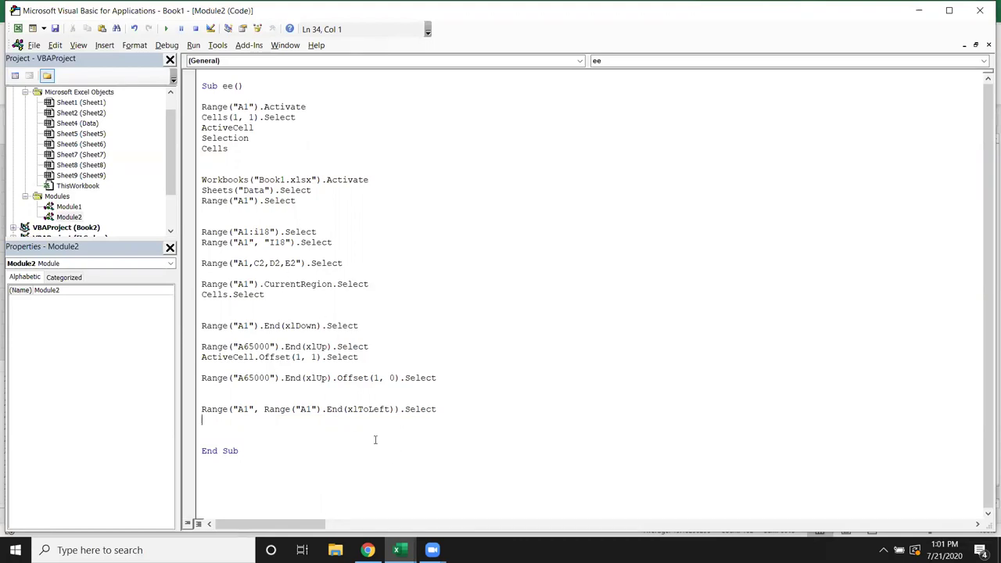
Compare the new line with the Range("A1", "I18") and End(xlDown) lines, marking its second argument
{"action": "left_click", "coordinate": [202, 243]}
{"action": "key", "text": "shift+End"}
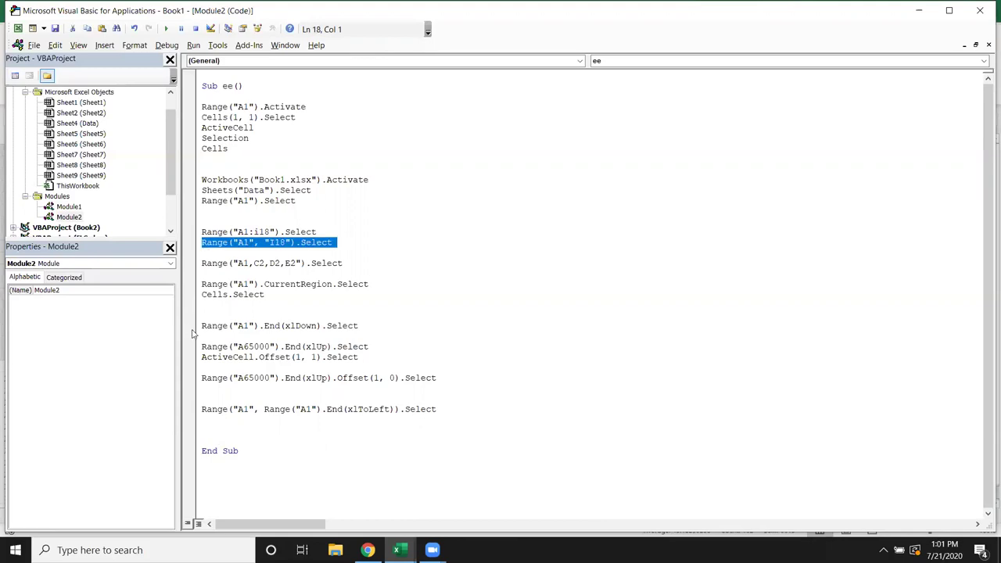
{"action": "left_click_drag", "start_coordinate": [201, 325], "coordinate": [210, 346]}
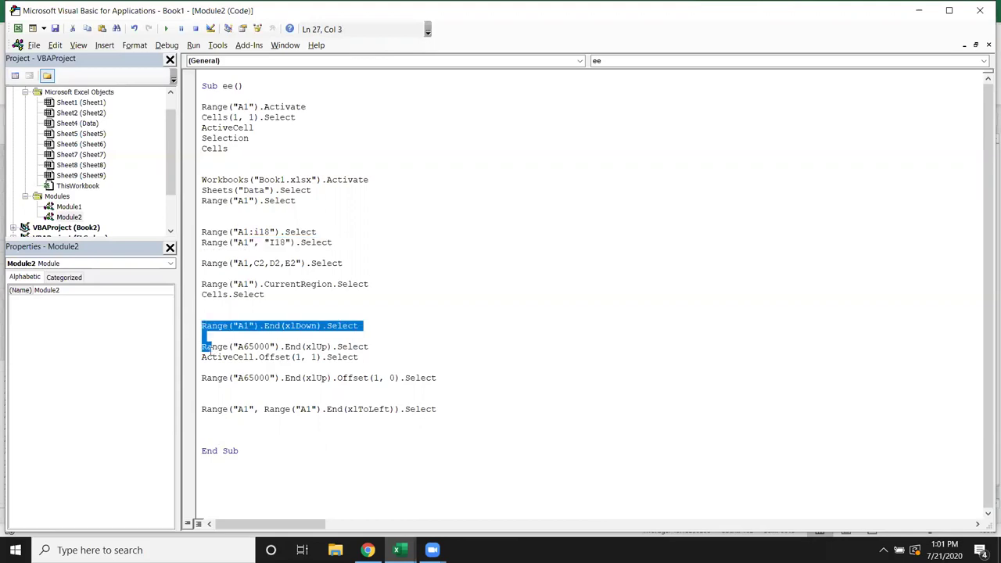
{"action": "left_click", "coordinate": [257, 426]}
{"action": "left_click", "coordinate": [254, 408]}
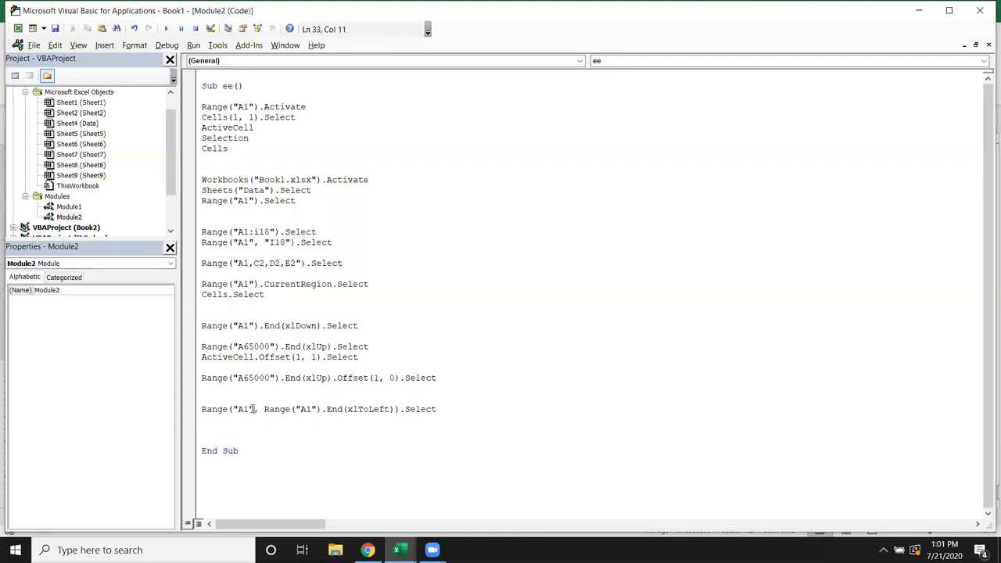
{"action": "left_click_drag", "start_coordinate": [265, 408], "coordinate": [396, 409]}
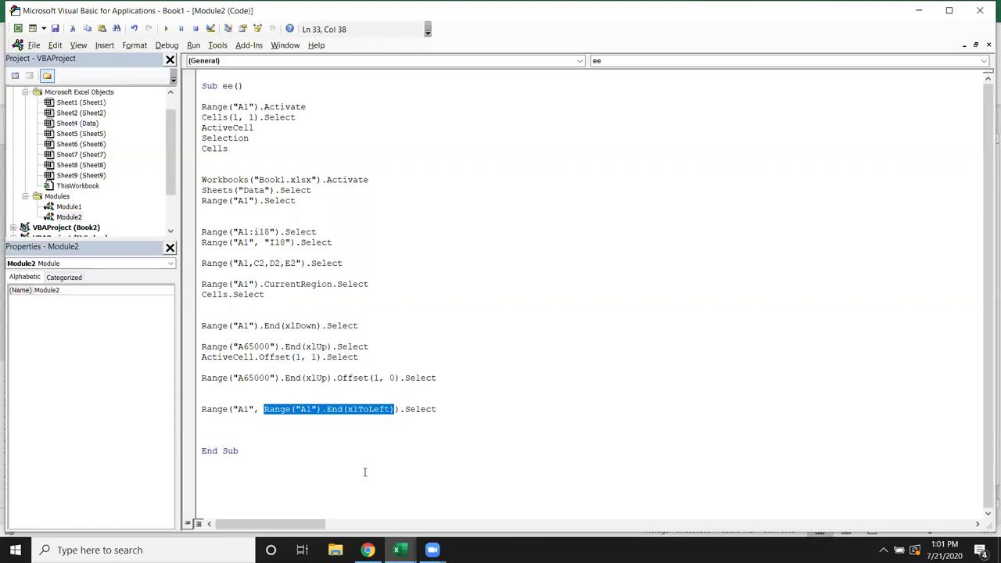
Test row 1 in the sheet: jump to I1, try I1 as the argument then undo, select I1 back to A1
{"action": "key", "text": "alt+F11"}
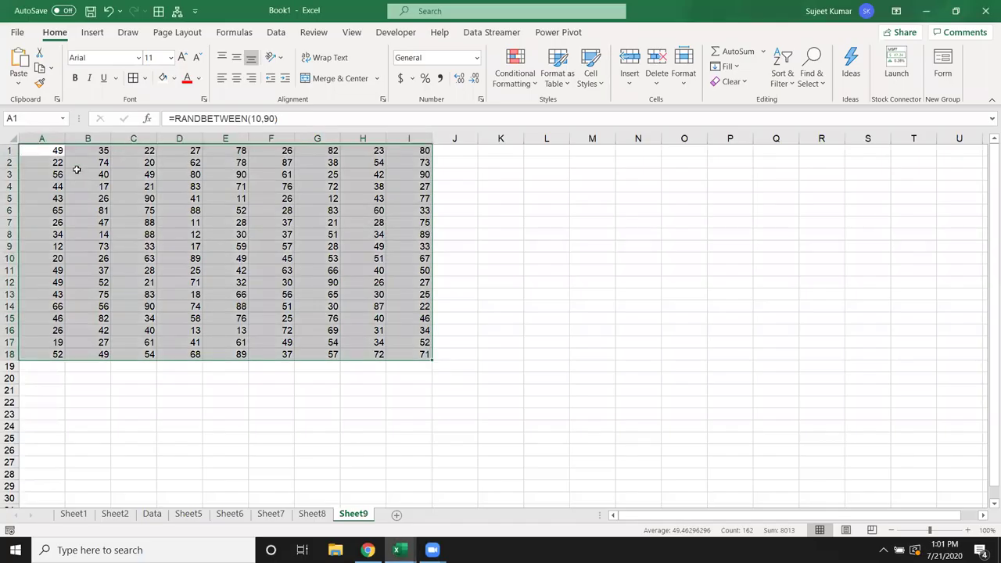
{"action": "left_click", "coordinate": [57, 159]}
{"action": "left_click", "coordinate": [57, 150]}
{"action": "key", "text": "ctrl+Right"}
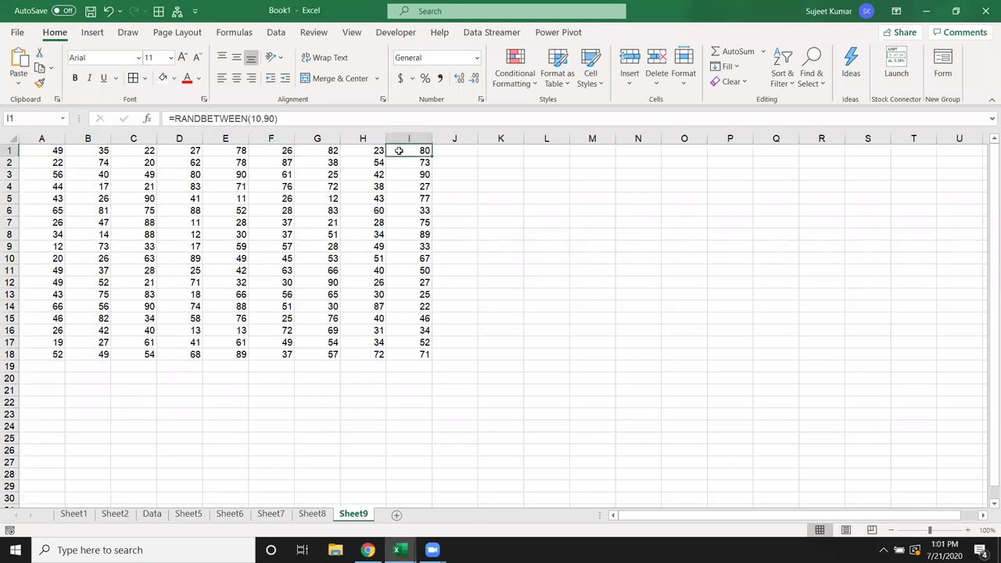
{"action": "key", "text": "alt+F11"}
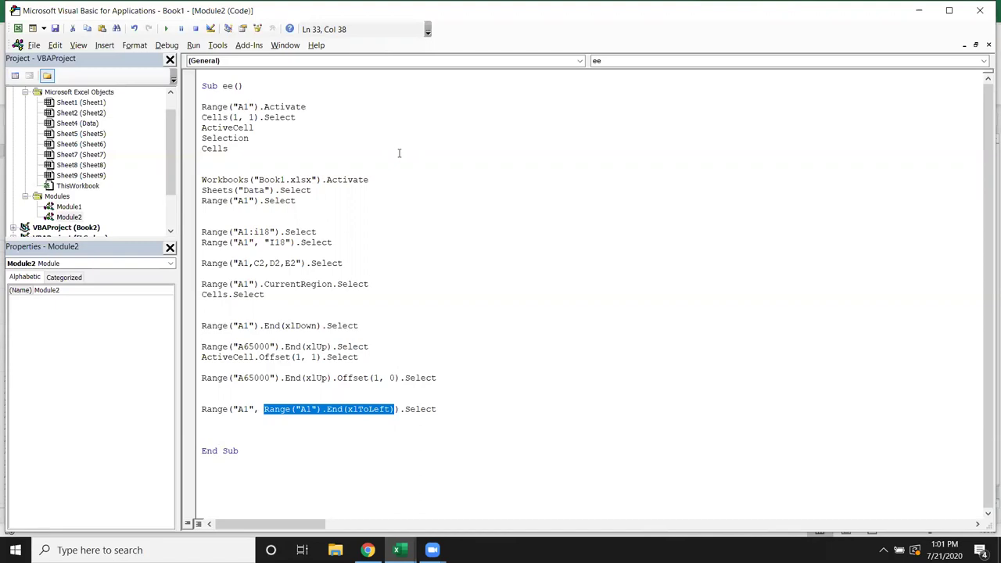
{"action": "key", "text": "Delete"}
{"action": "type", "text": "I1"}
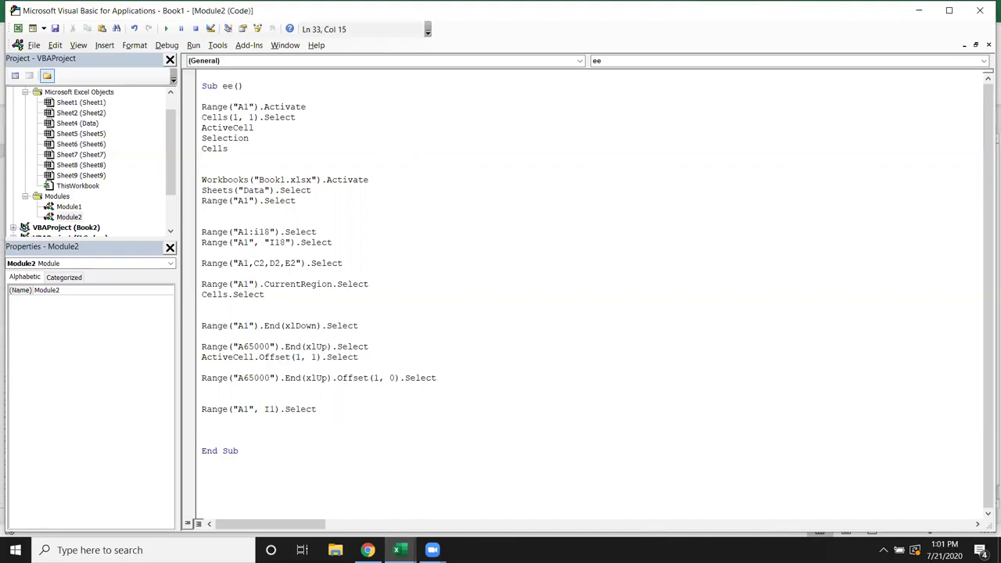
{"action": "key", "text": "ctrl+z"}
{"action": "key", "text": "Down"}
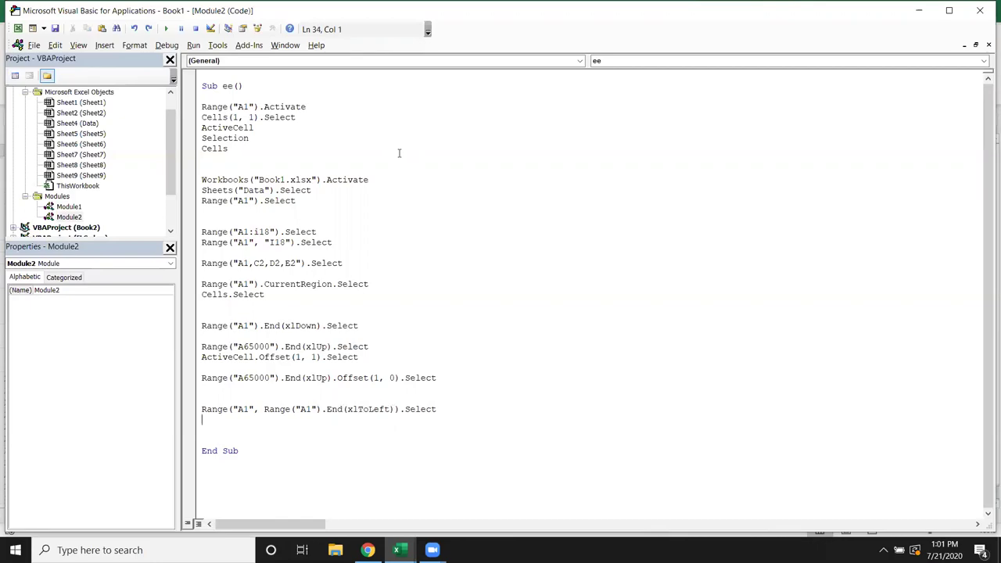
{"action": "key", "text": "alt+F11"}
{"action": "key", "text": "ctrl+shift+Left"}
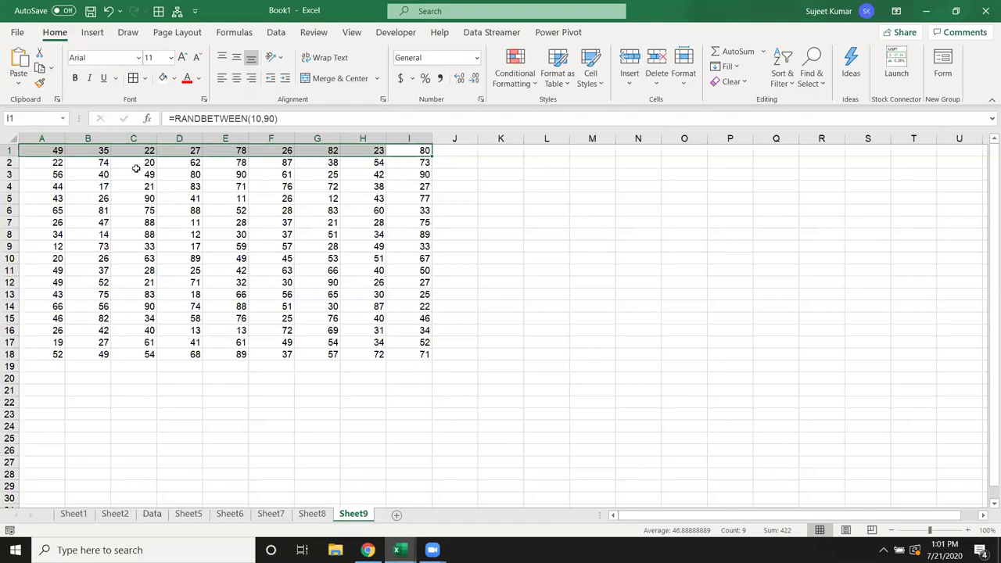
{"action": "key", "text": "alt+F11"}
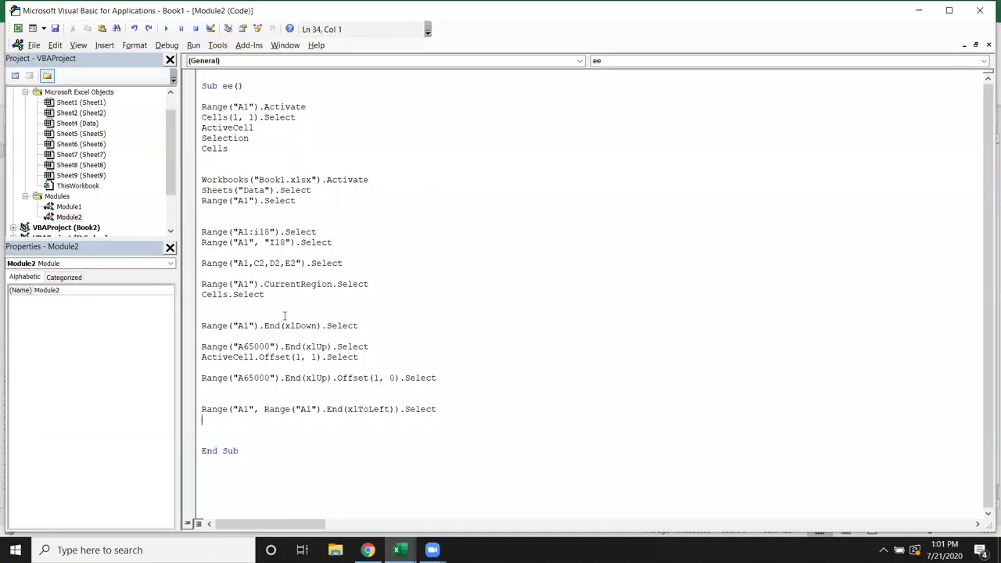
Add the line Range(Selection, Selection.End(xlDown)).Select to macro ee
{"action": "type", "text": "range"}
{"action": "type", "text": "(selec"}
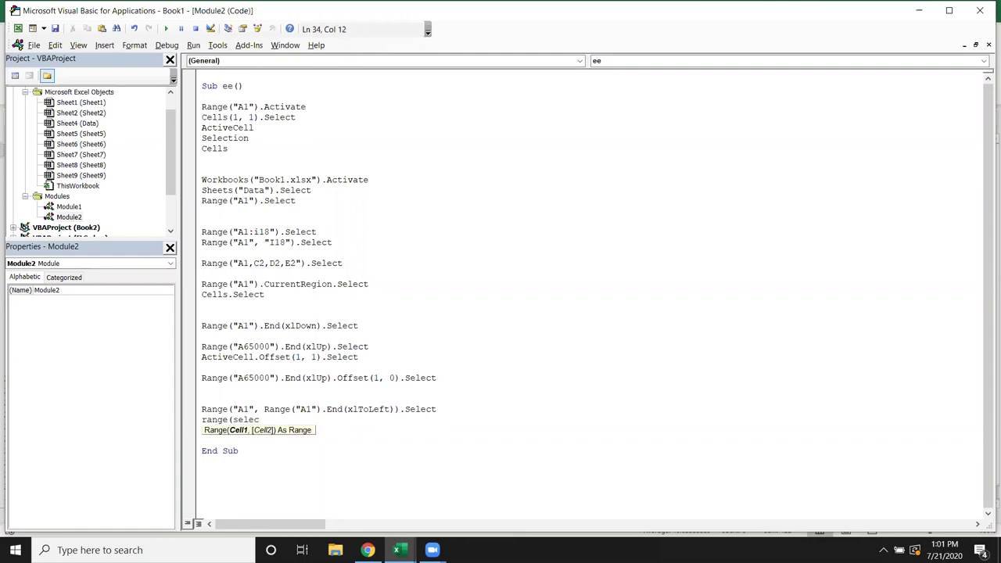
{"action": "type", "text": "tion,selection.end(xldown"}
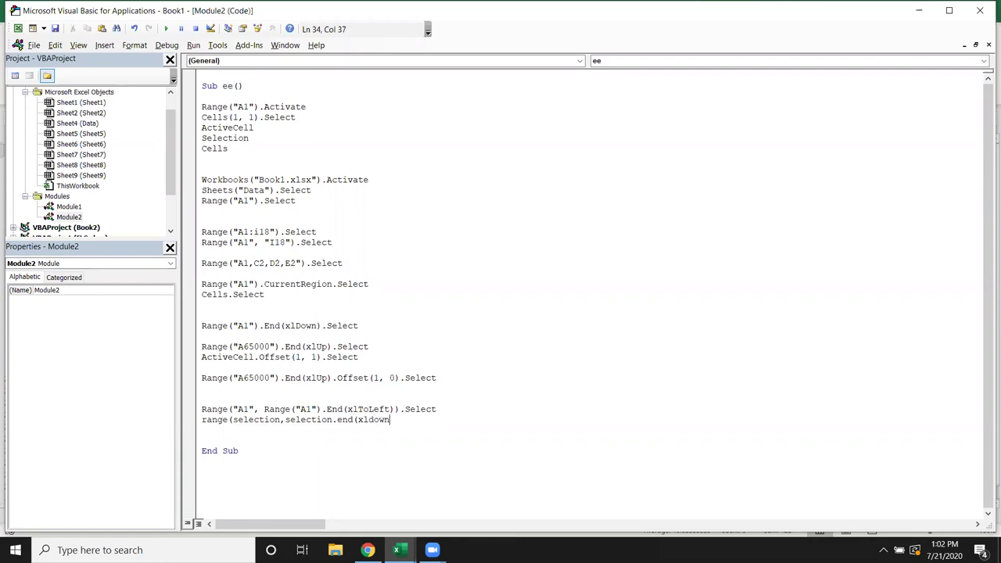
{"action": "type", "text": ")).se"}
{"action": "key", "text": "Tab"}
{"action": "key", "text": "Return"}
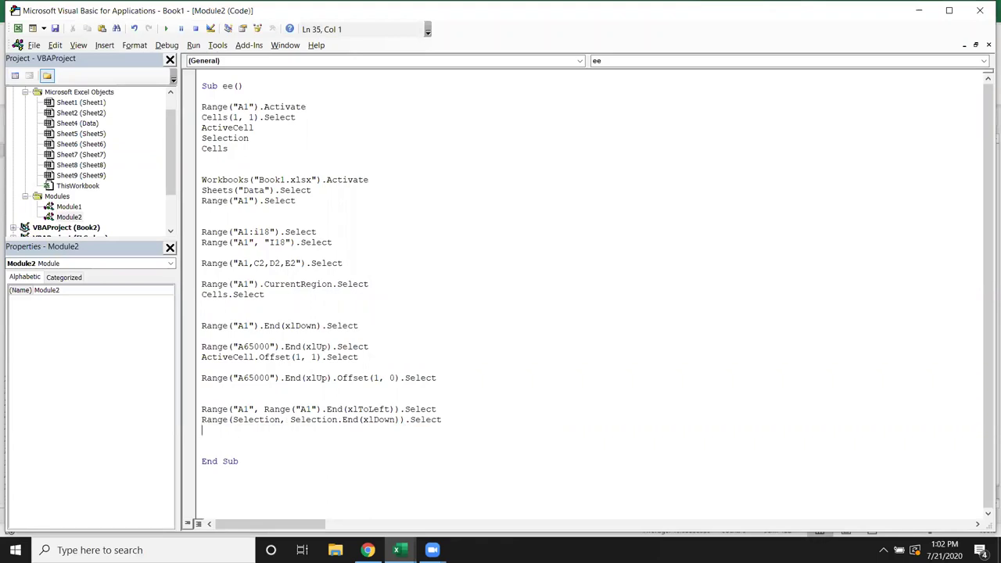
{"action": "key", "text": "Up"}
{"action": "key", "text": "shift+End"}
{"action": "key", "text": "Home"}
In the worksheet, select the data block A1:I18 from A1, then return to A1
{"action": "key", "text": "alt+F11"}
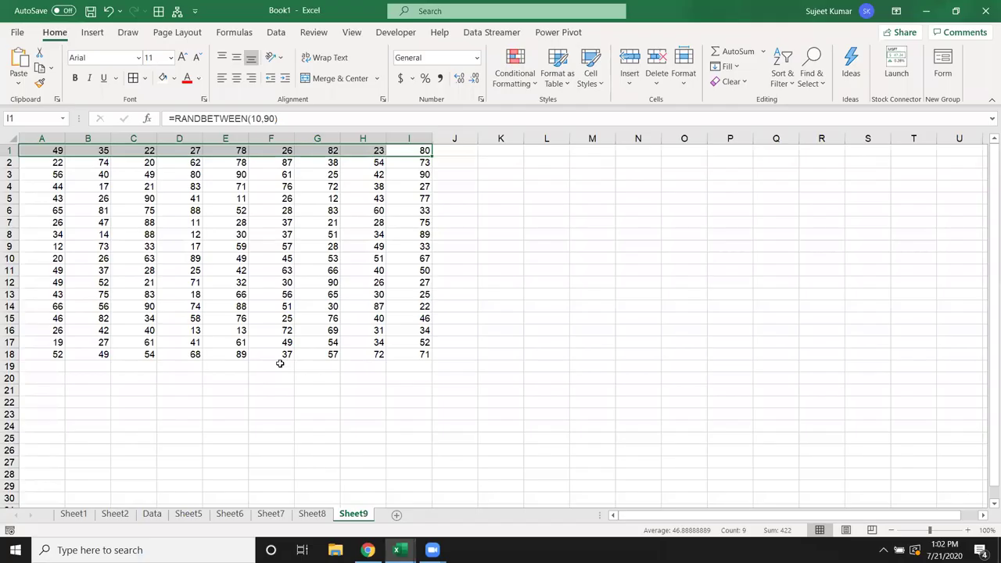
{"action": "key", "text": "Left"}
{"action": "key", "text": "Home"}
{"action": "key", "text": "ctrl+shift+Right"}
{"action": "key", "text": "ctrl+shift+Down"}
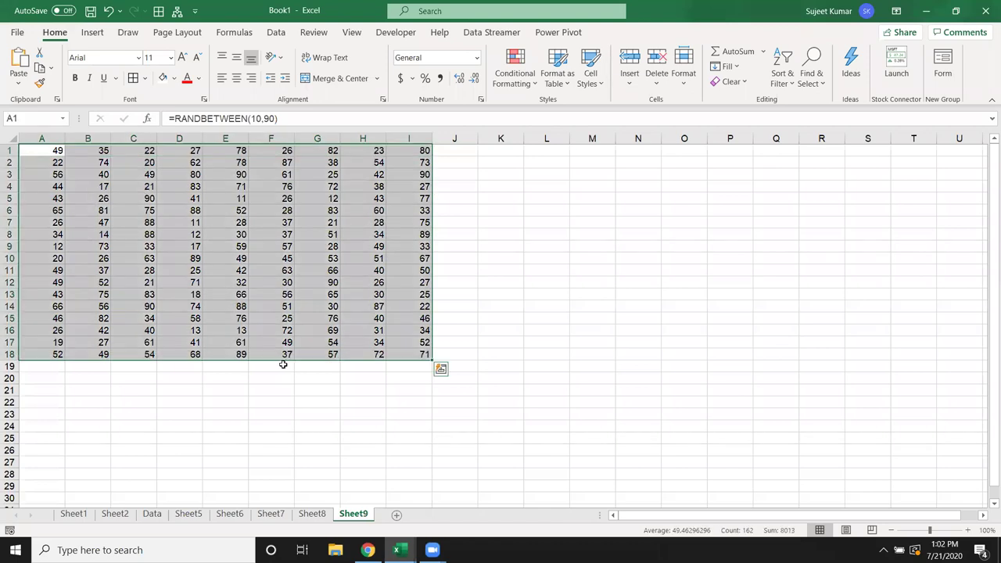
{"action": "key", "text": "Home"}
Clear cells D1 and A9, then select the now-smaller block A1:C8
{"action": "key", "text": "Right"}
{"action": "key", "text": "Right"}
{"action": "key", "text": "Right"}
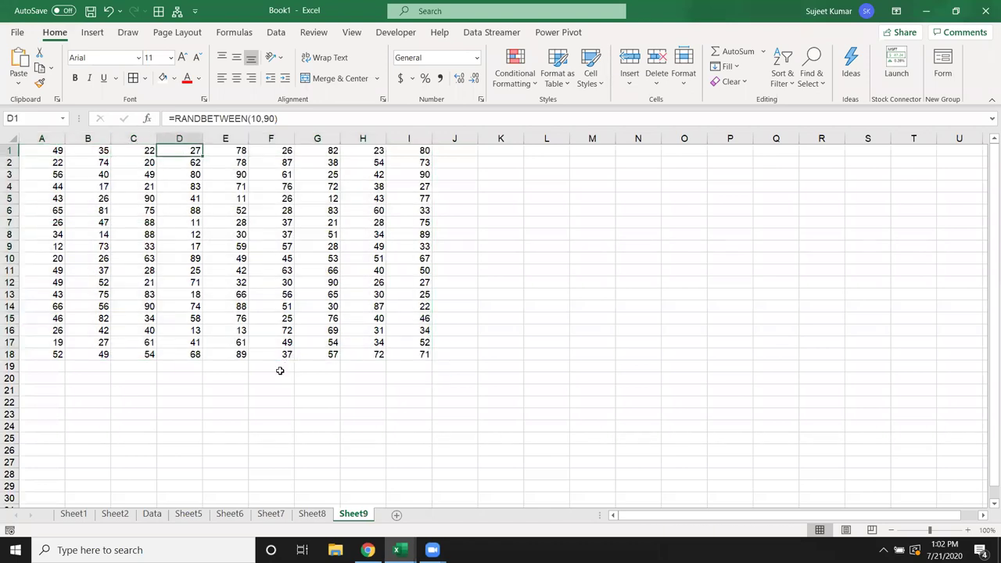
{"action": "key", "text": "Delete"}
{"action": "left_click", "coordinate": [36, 245]}
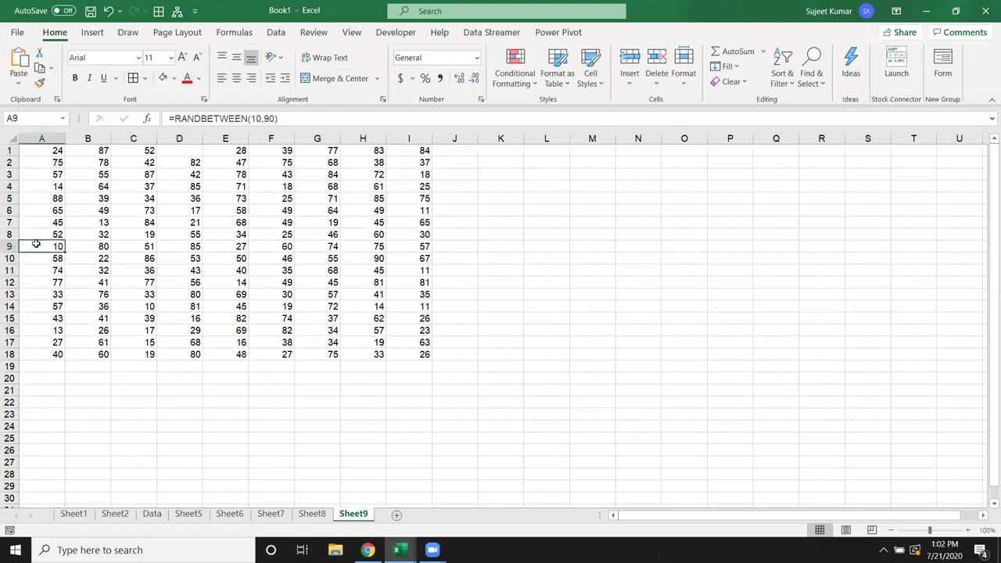
{"action": "key", "text": "Delete"}
{"action": "key", "text": "ctrl+Up"}
{"action": "key", "text": "ctrl+Up"}
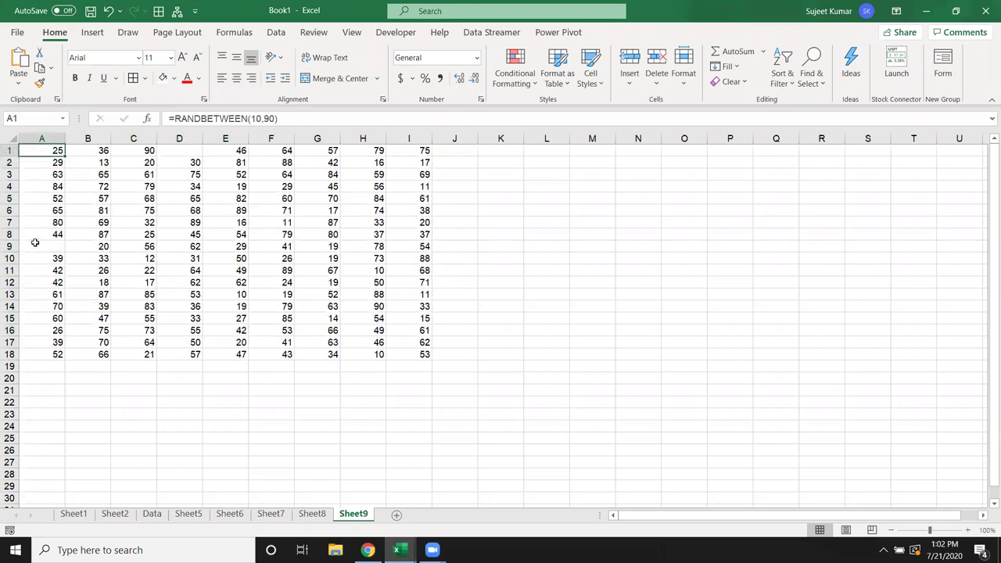
{"action": "key", "text": "ctrl+shift+Right"}
{"action": "key", "text": "ctrl+shift+Down"}
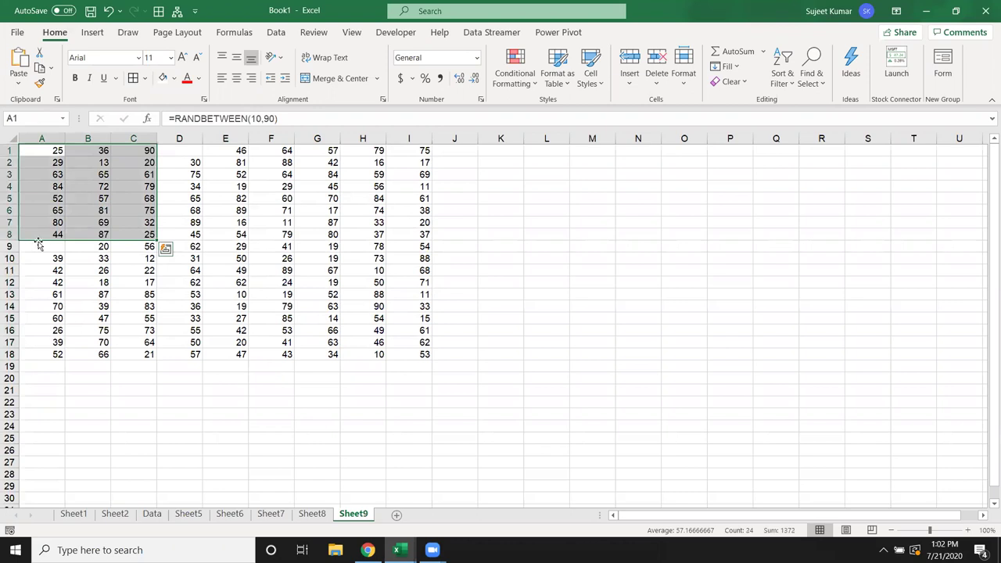
Make blank lines above End Sub in macro ee for the row variable
{"action": "key", "text": "alt+F11"}
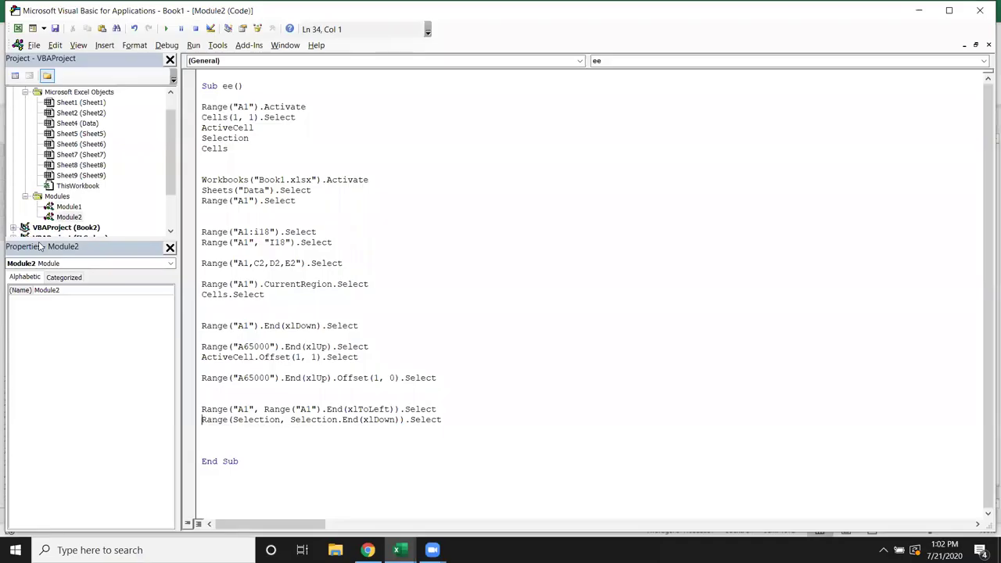
{"action": "left_click", "coordinate": [246, 440]}
{"action": "key", "text": "Return"}
{"action": "key", "text": "Return"}
{"action": "key", "text": "Return"}
{"action": "left_click", "coordinate": [226, 429]}
{"action": "key", "text": "alt+F11"}
{"action": "left_click", "coordinate": [221, 439]}
Type r = Range("A65000").End(xlUp).Row as a new line
{"action": "type", "text": "r=range"}
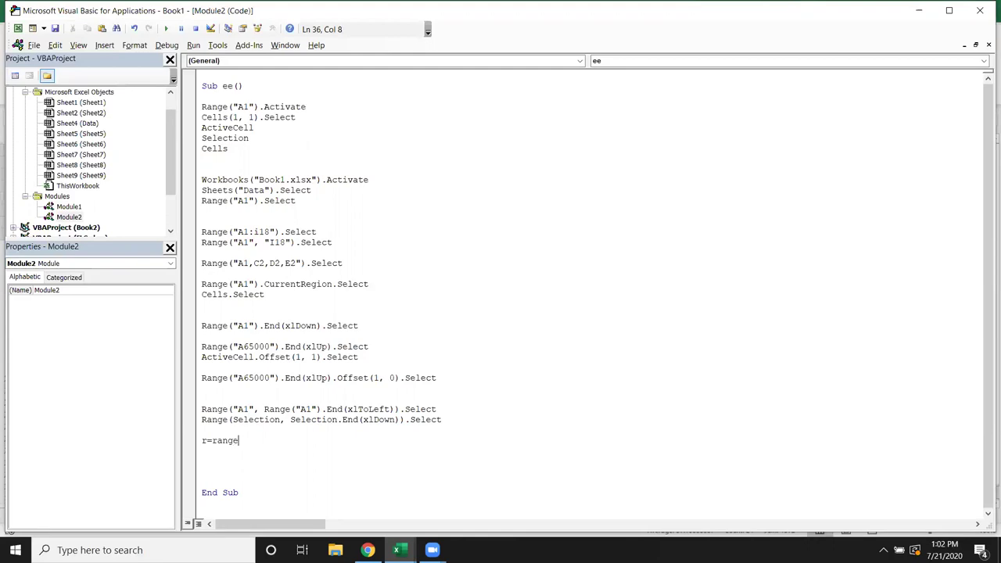
{"action": "type", "text": "(\"A65000\""}
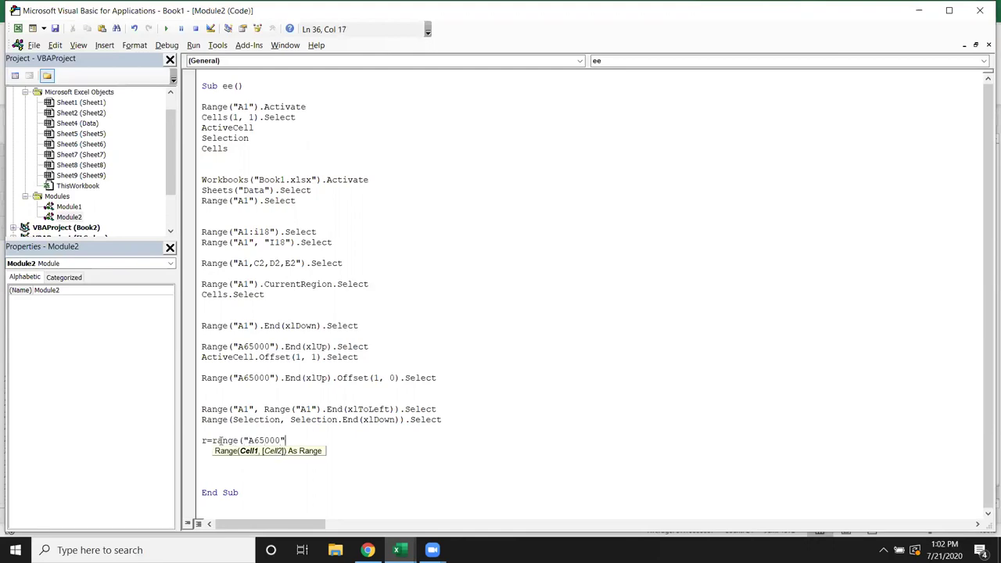
{"action": "type", "text": ").end"}
{"action": "key", "text": "Escape"}
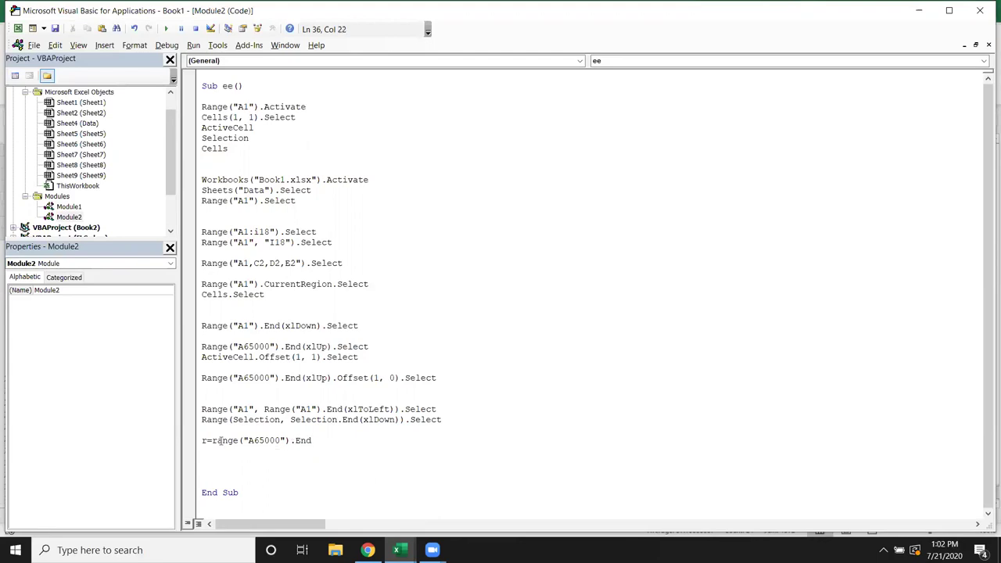
{"action": "type", "text": "("}
{"action": "key", "text": "Down"}
{"action": "key", "text": "Down"}
{"action": "key", "text": "Down"}
{"action": "key", "text": "Down"}
{"action": "key", "text": "Tab"}
{"action": "type", "text": ")"}
{"action": "type", "text": ".ro"}
{"action": "key", "text": "Tab"}
{"action": "key", "text": "Return"}
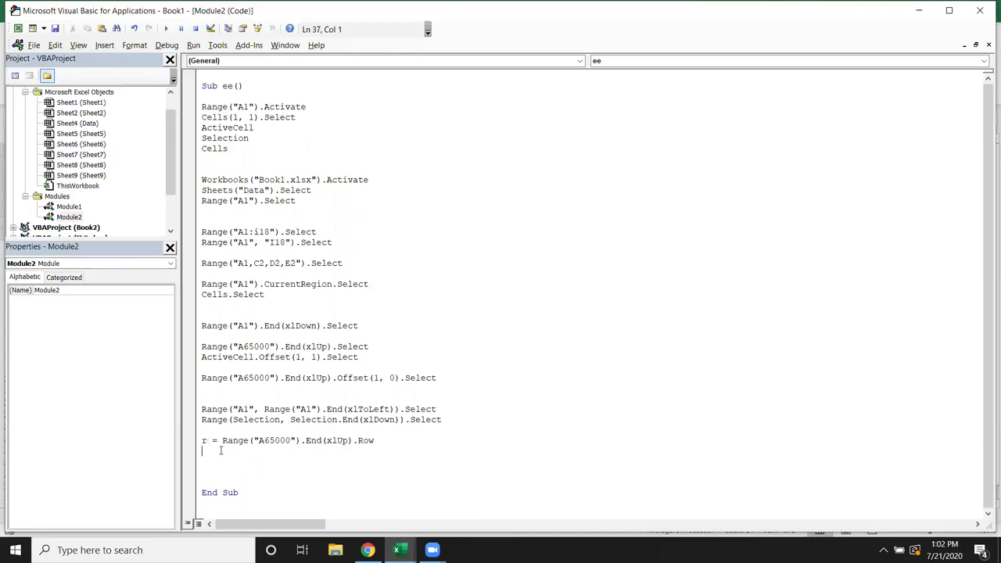
Confirm in Sheet9 that A18 is the last filled cell in column A
{"action": "key", "text": "alt+F11"}
{"action": "left_click", "coordinate": [69, 412]}
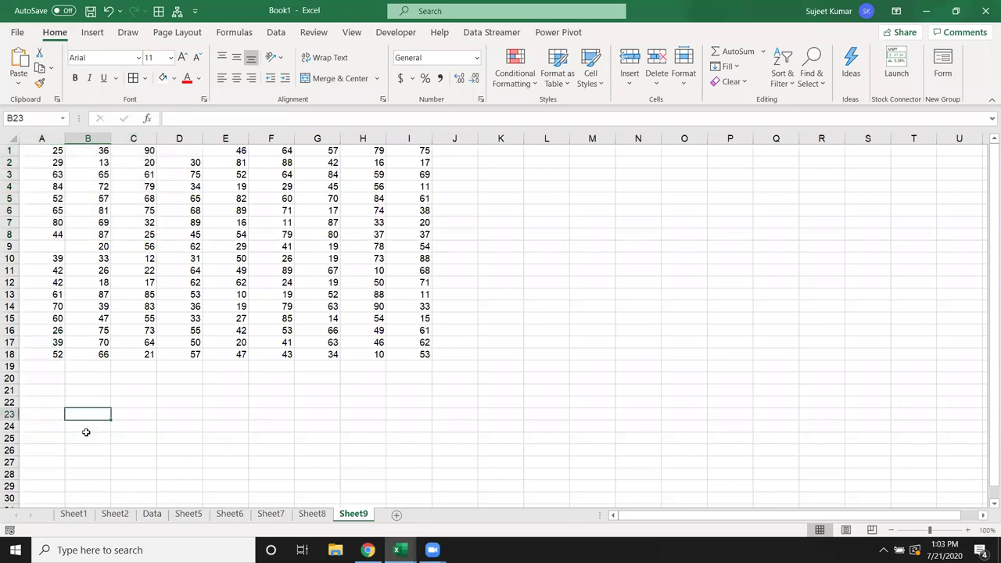
{"action": "left_click", "coordinate": [45, 356]}
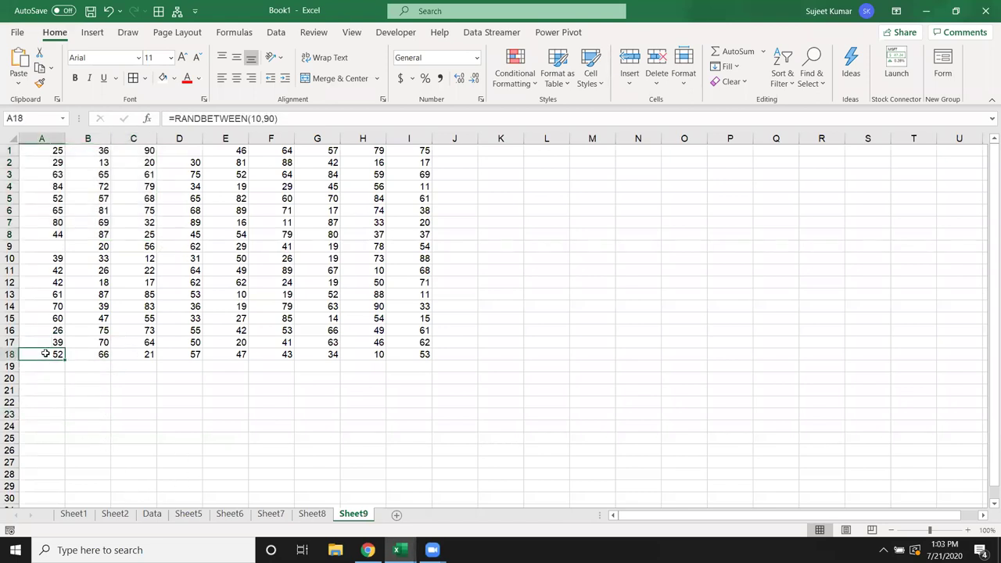
Add the line c = Range("xfd1").End(xlToRight).Column to macro ee
{"action": "key", "text": "alt+F11"}
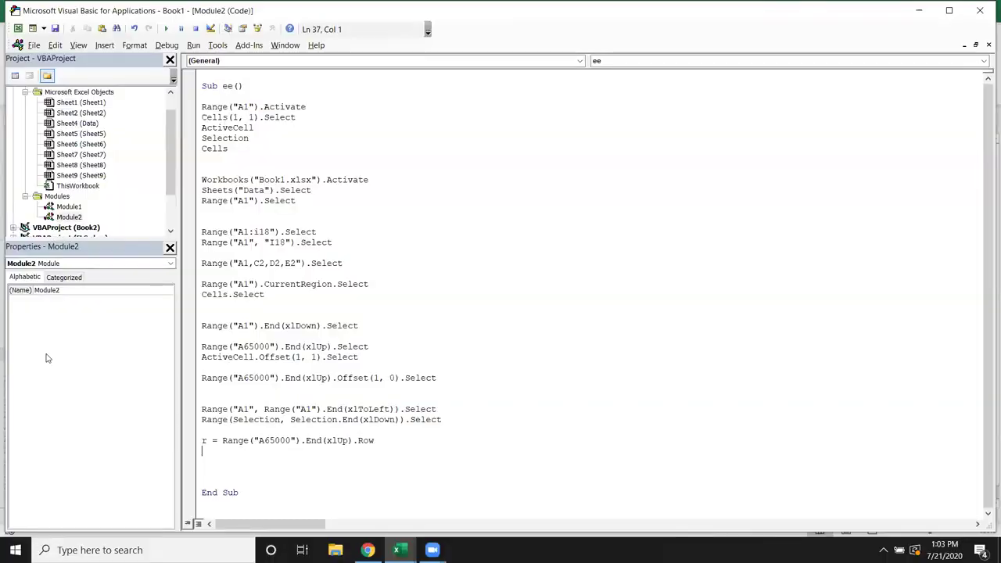
{"action": "type", "text": "c=range(\""}
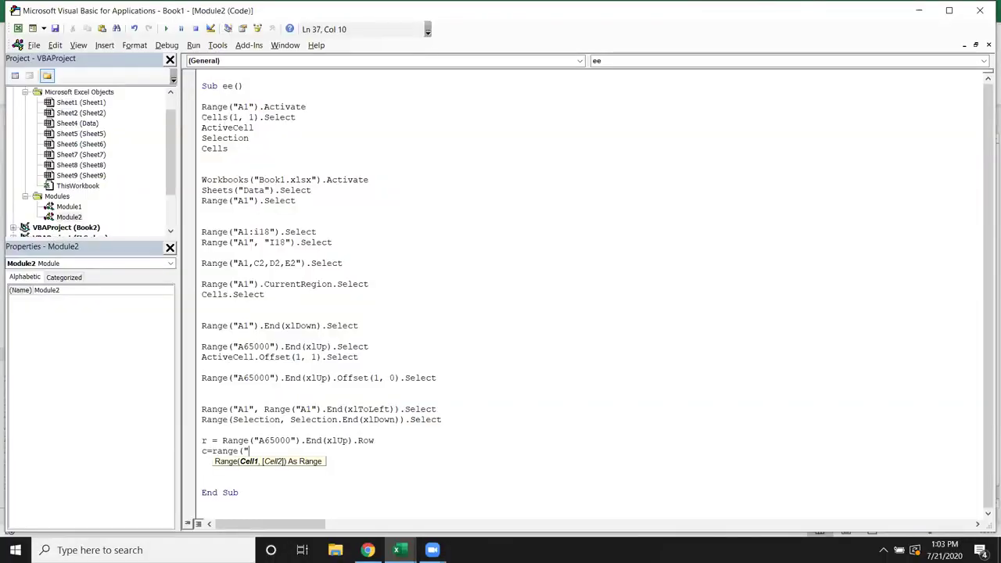
{"action": "type", "text": "xd"}
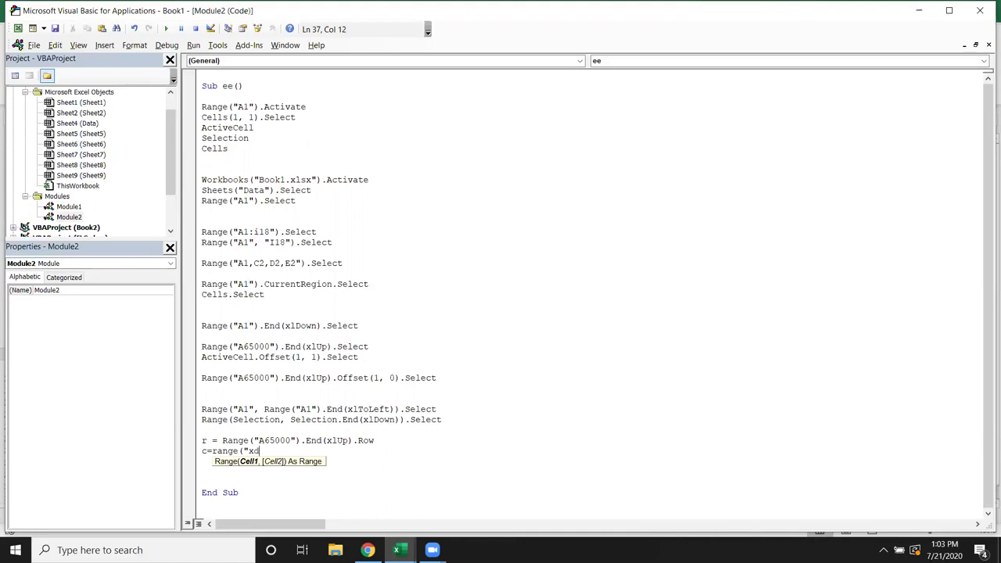
{"action": "key", "text": "BackSpace"}
{"action": "type", "text": "fd1"}
{"action": "type", "text": "\")"}
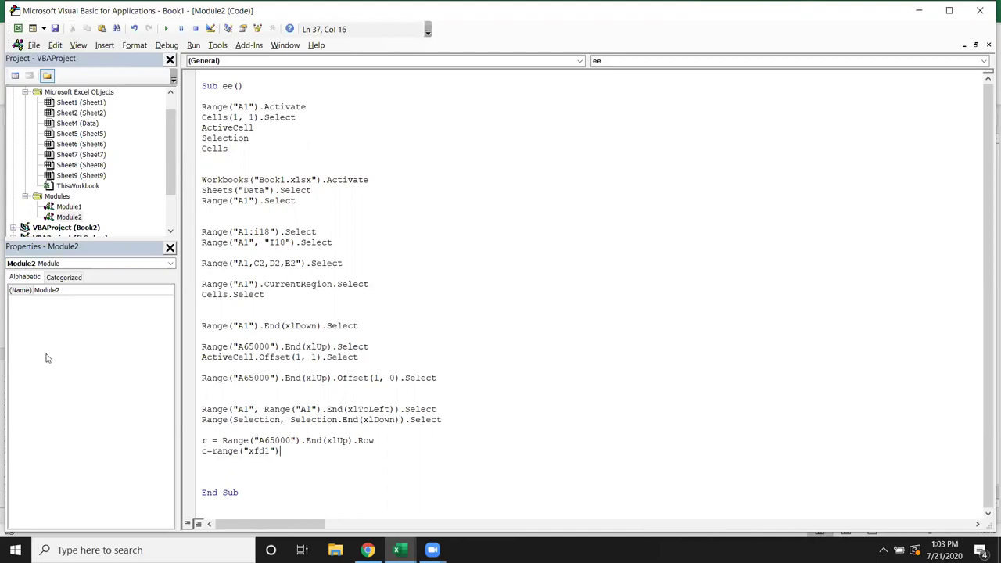
{"action": "type", "text": ".end"}
{"action": "key", "text": "Tab"}
{"action": "type", "text": "("}
{"action": "key", "text": "Down"}
{"action": "key", "text": "Down"}
{"action": "key", "text": "Tab"}
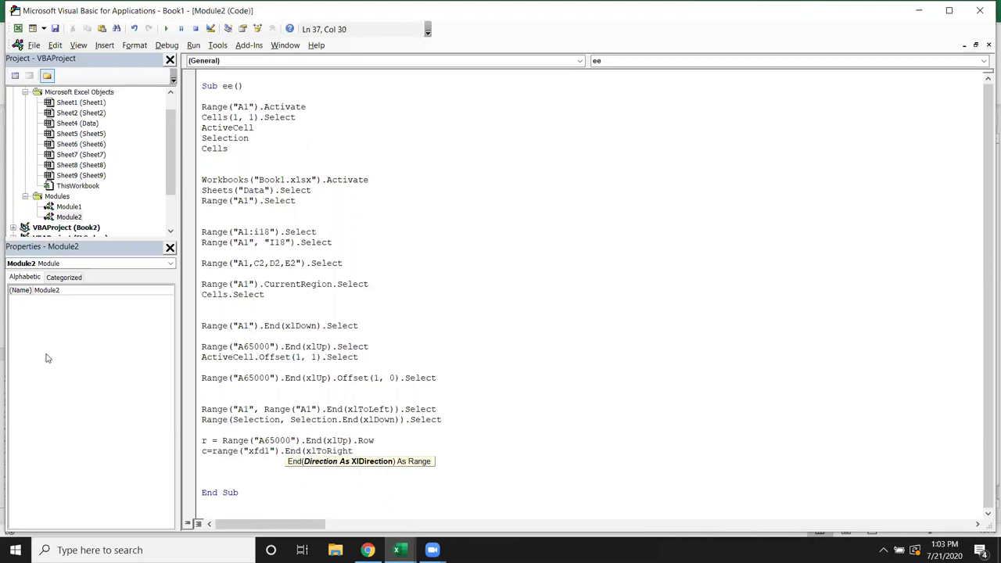
{"action": "type", "text": "))"}
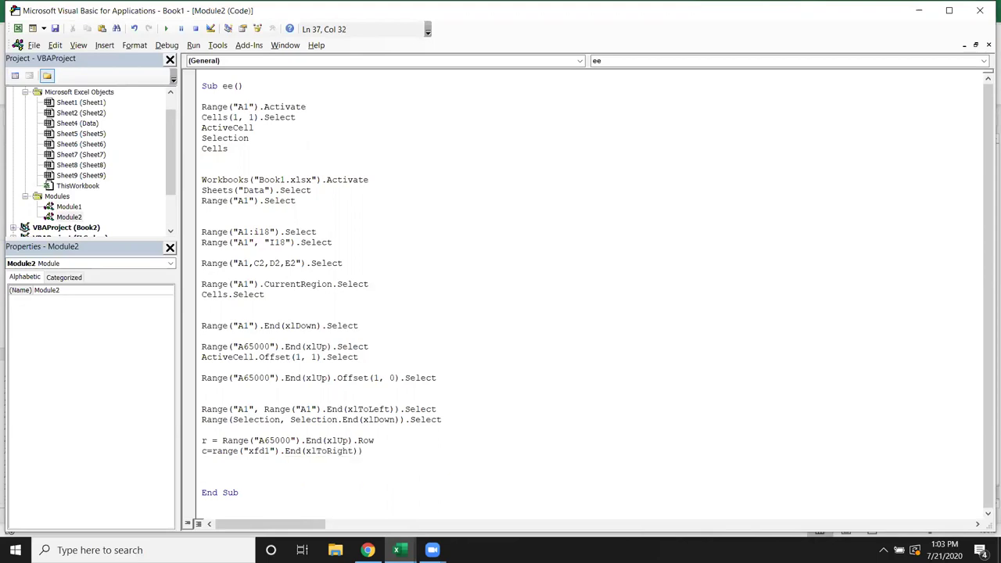
{"action": "type", "text": ".co"}
{"action": "key", "text": "BackSpace"}
{"action": "key", "text": "BackSpace"}
{"action": "key", "text": "BackSpace"}
{"action": "key", "text": "BackSpace"}
{"action": "type", "text": "."}
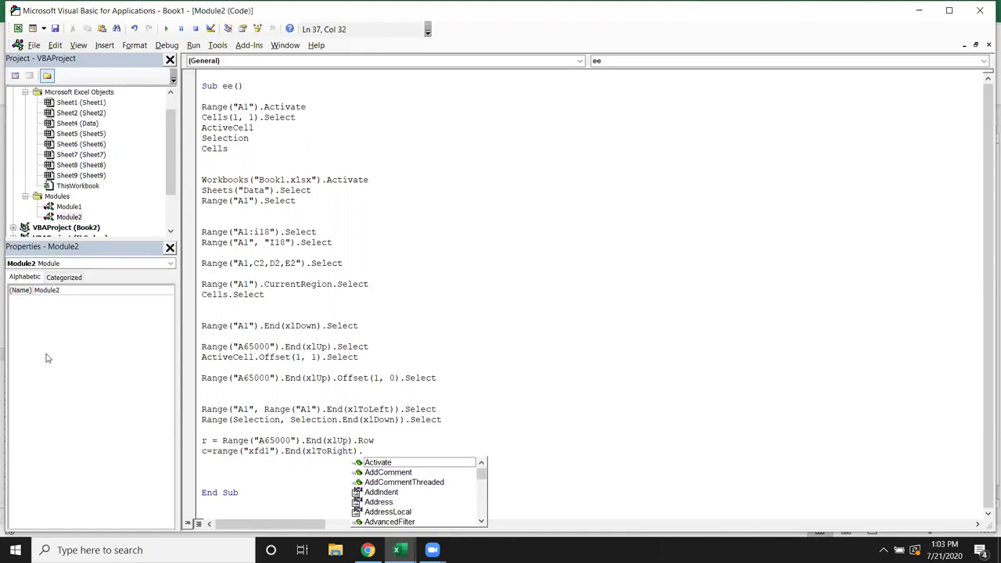
{"action": "type", "text": "col"}
{"action": "key", "text": "Tab"}
{"action": "key", "text": "Return"}
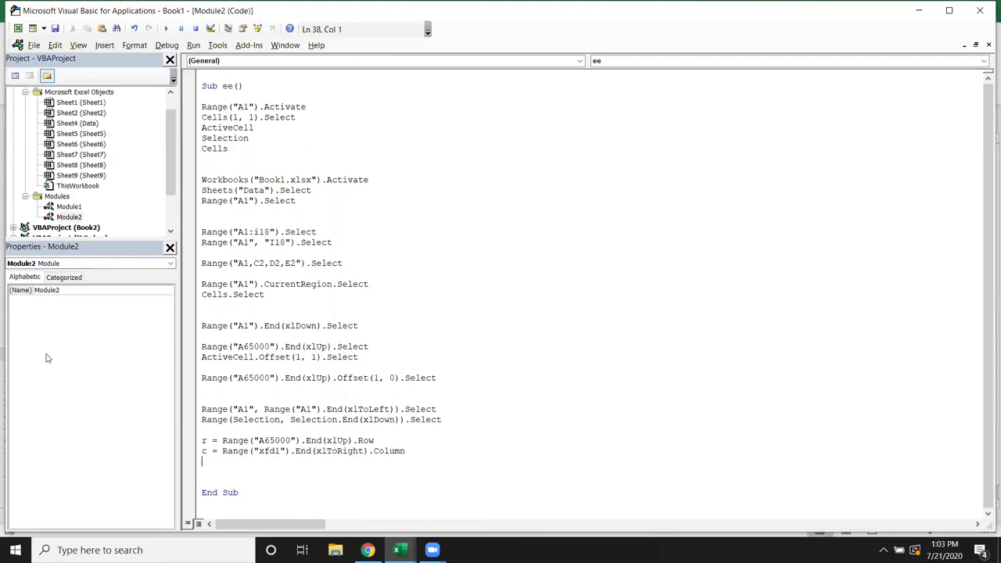
Test in the sheet that row 1 runs to XFD1 and the data ends at I1, then select A1
{"action": "key", "text": "alt+F11"}
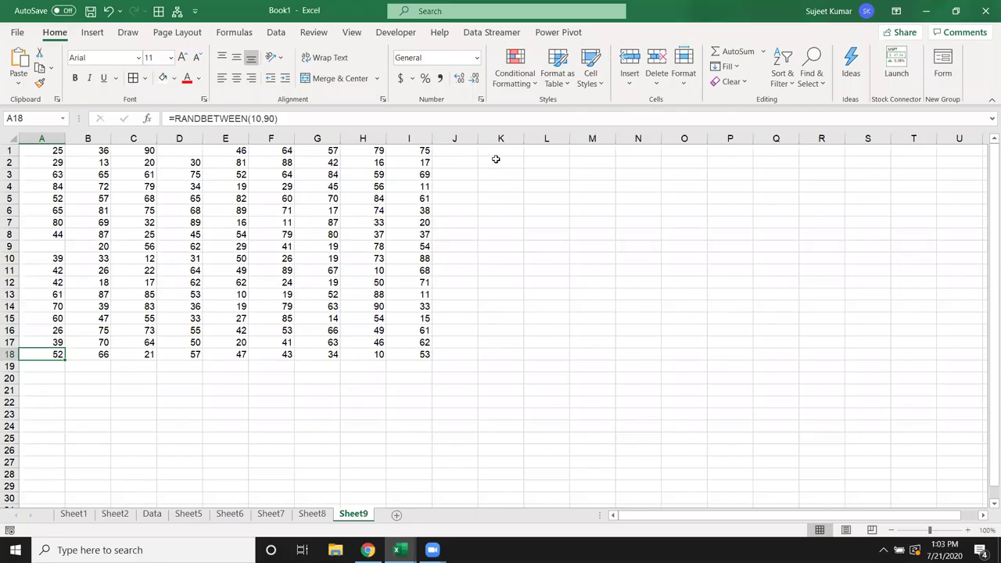
{"action": "left_click", "coordinate": [495, 159]}
{"action": "key", "text": "Up"}
{"action": "key", "text": "ctrl+Right"}
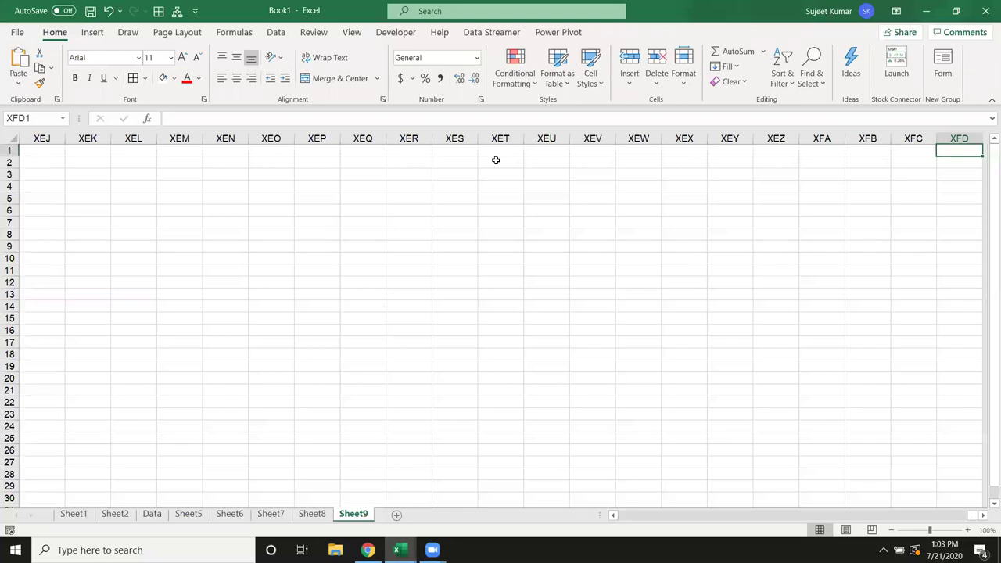
{"action": "key", "text": "ctrl+Left"}
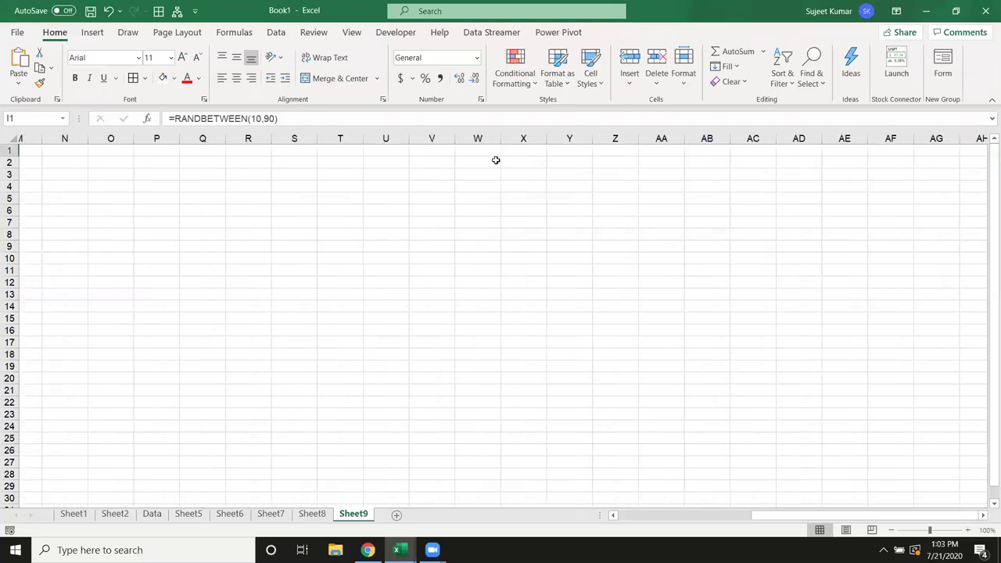
{"action": "left_click_drag", "start_coordinate": [739, 520], "coordinate": [571, 519]}
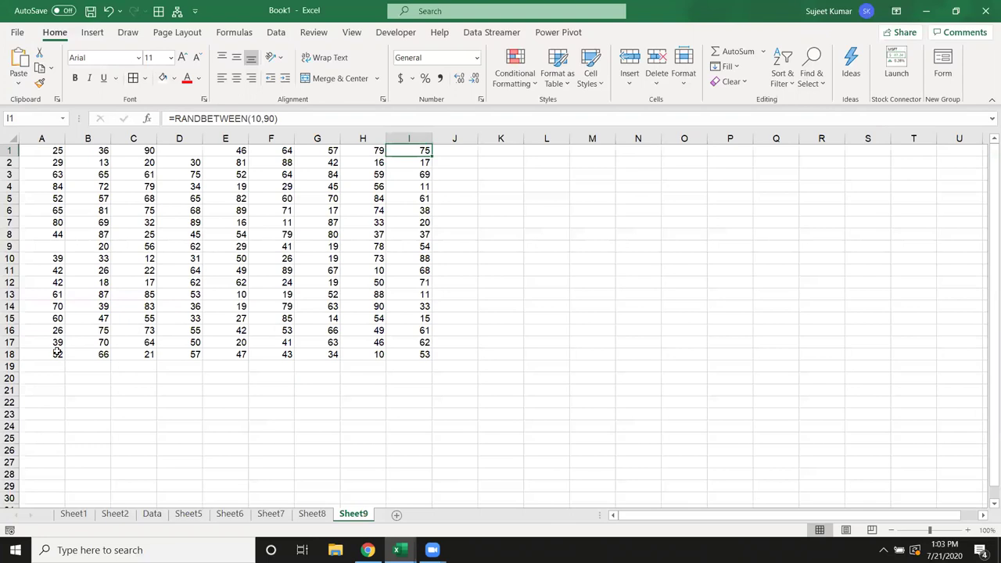
{"action": "left_click", "coordinate": [41, 153]}
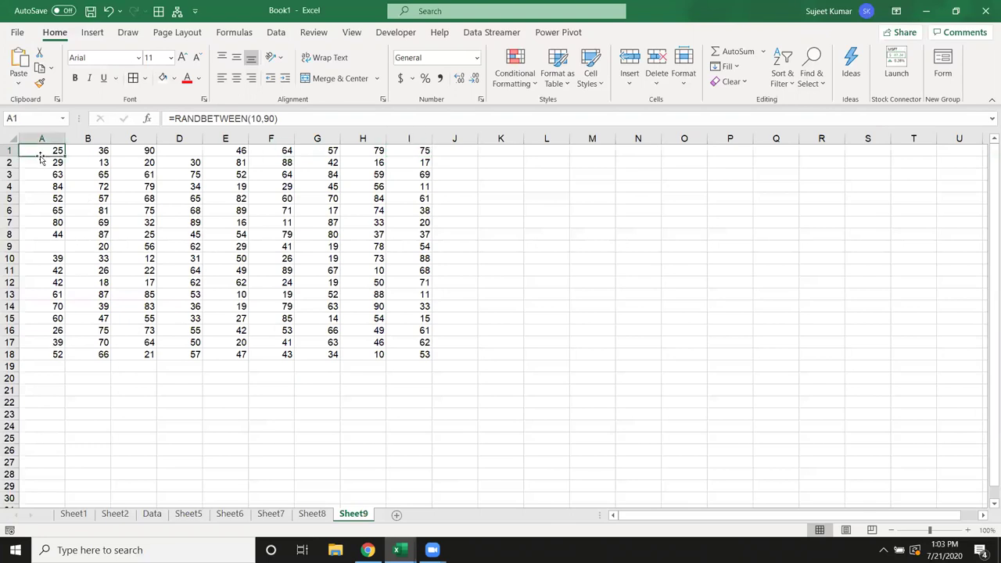
{"action": "key", "text": "alt+F11"}
Add Range("A1", Cells(r, c)).Select as the final line of macro ee
{"action": "key", "text": "Return"}
{"action": "type", "text": "range(\"A1\",cells(r,c"}
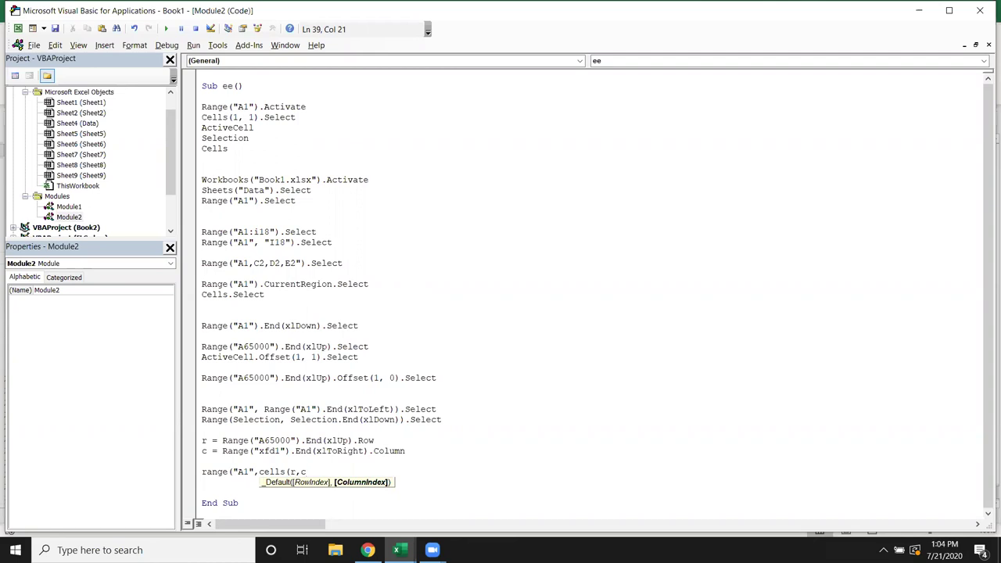
{"action": "type", "text": ")).sel"}
{"action": "key", "text": "Return"}
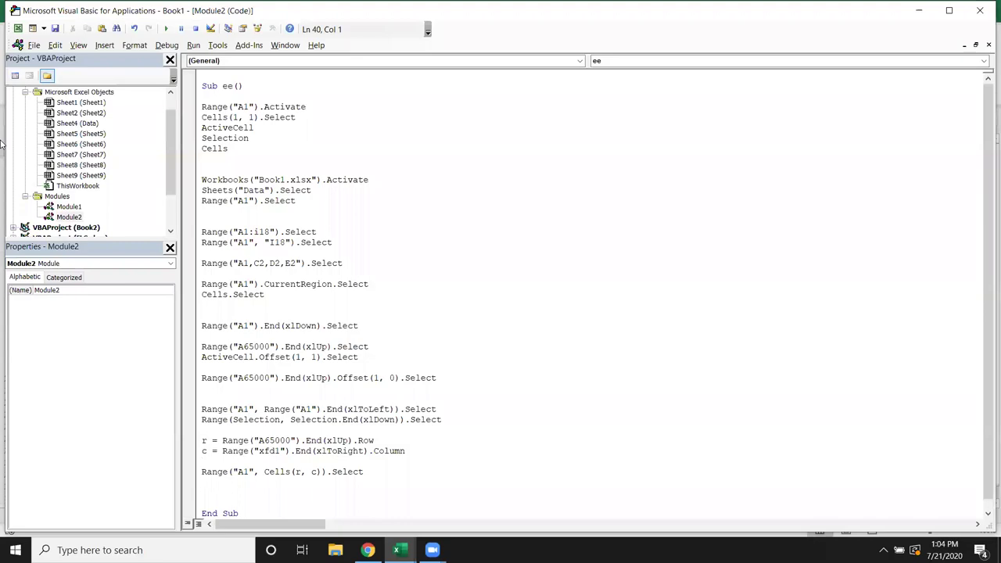
Highlight the r and c lines and the Cells(1, 1).Select line to compare them
{"action": "left_click_drag", "start_coordinate": [201, 440], "coordinate": [411, 450]}
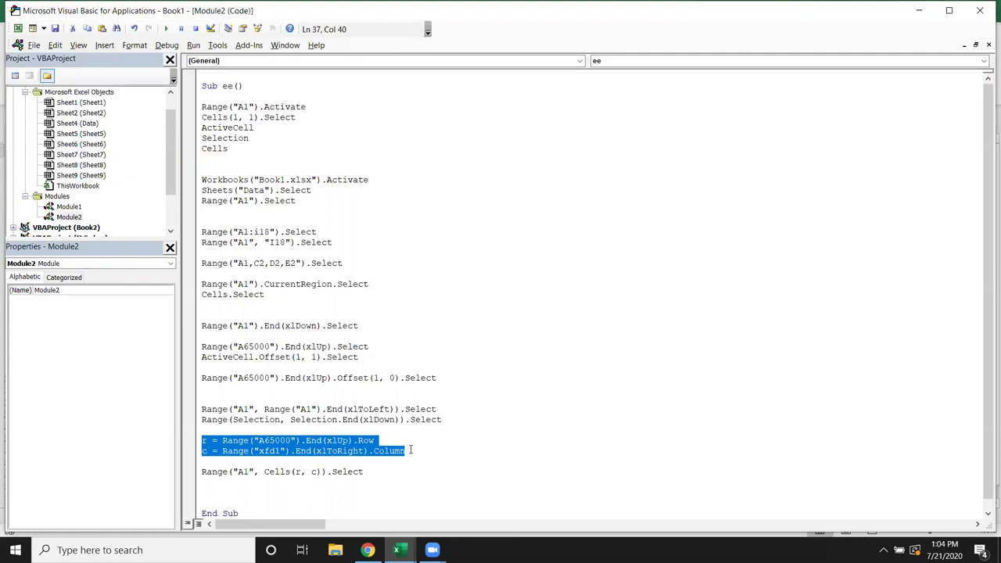
{"action": "left_click_drag", "start_coordinate": [201, 132], "coordinate": [202, 117]}
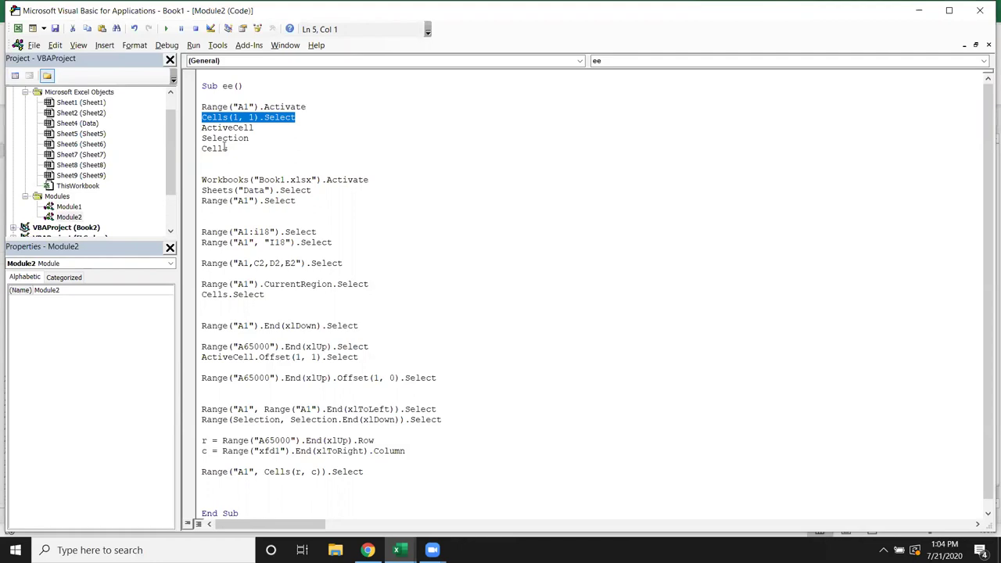
{"action": "left_click", "coordinate": [341, 485]}
{"action": "scroll", "coordinate": [334, 486], "scroll_direction": "down", "scroll_amount": 1}
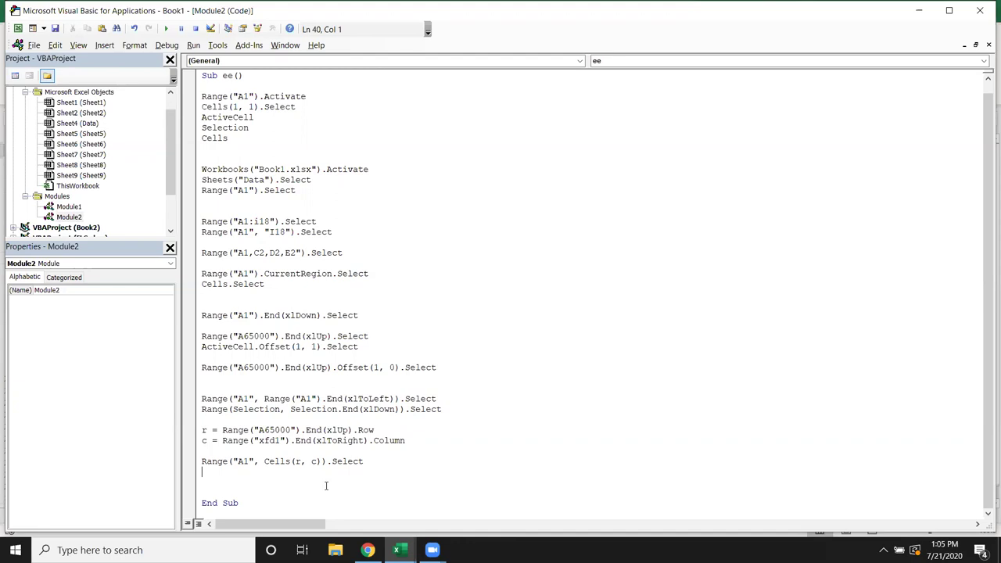
Scroll through the Sub ee code, then minimise all windows with Win+D to reveal the desktop
{"action": "scroll", "coordinate": [323, 488], "scroll_direction": "up", "scroll_amount": 1}
{"action": "scroll", "coordinate": [321, 492], "scroll_direction": "down", "scroll_amount": 1}
{"action": "mouse_move", "coordinate": [284, 474]}
{"action": "left_mouse_down"}
{"action": "mouse_move", "coordinate": [177, 232]}
{"action": "mouse_move", "coordinate": [177, 97]}
{"action": "left_mouse_up"}
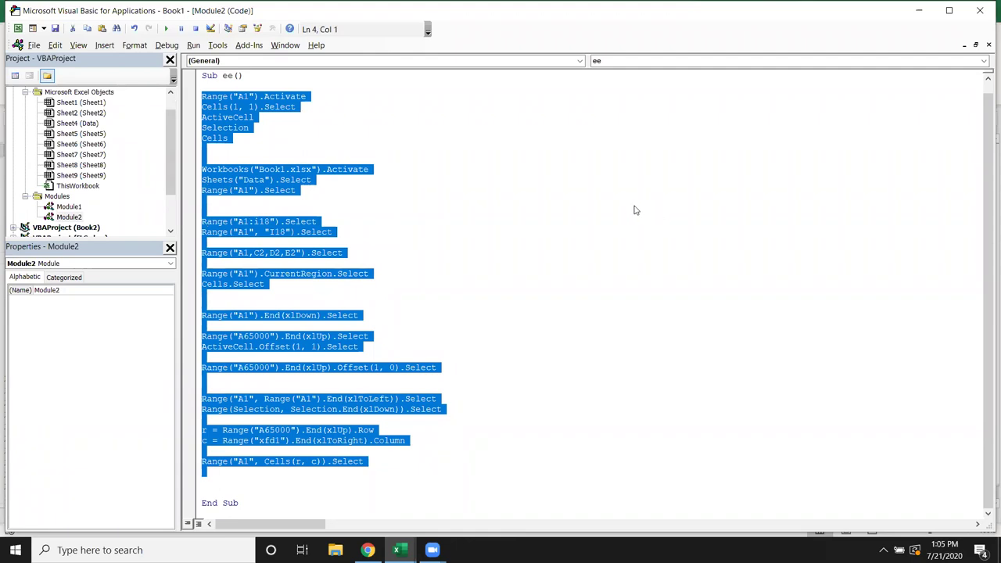
{"action": "key", "text": "super+d"}
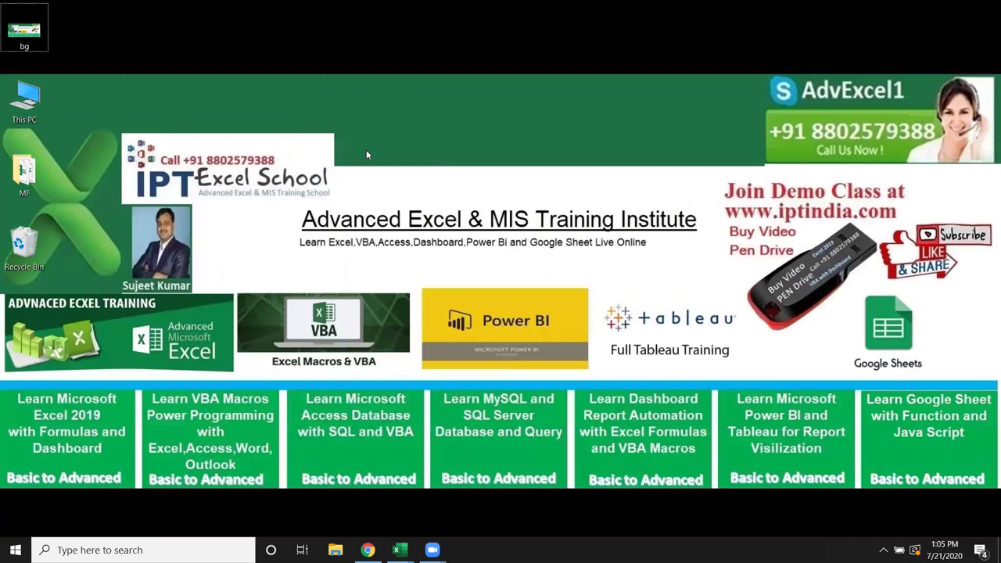
Refresh the Windows desktop and return to the VBA editor showing Module2's Sub ee code
{"action": "right_click", "coordinate": [367, 148]}
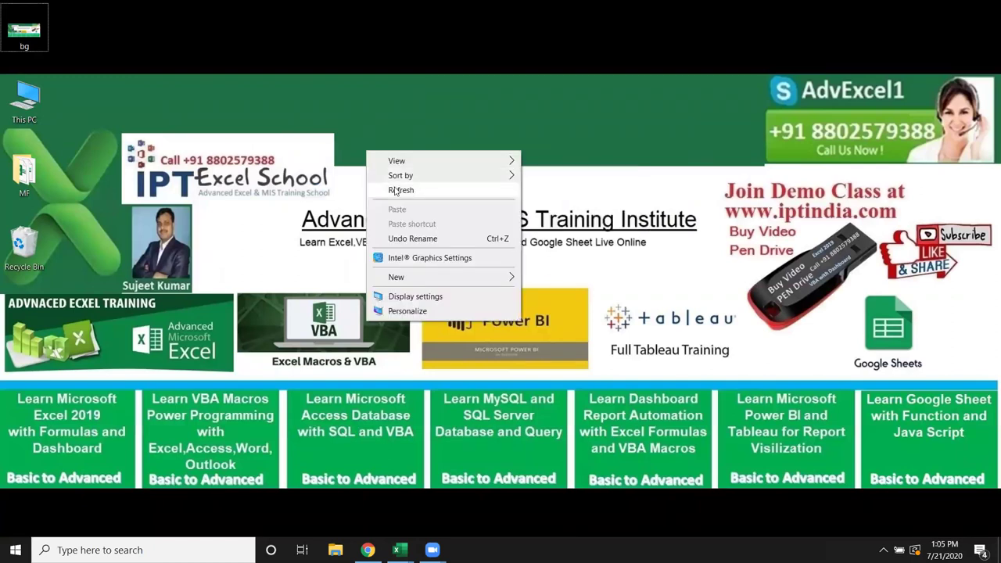
{"action": "left_click", "coordinate": [395, 191]}
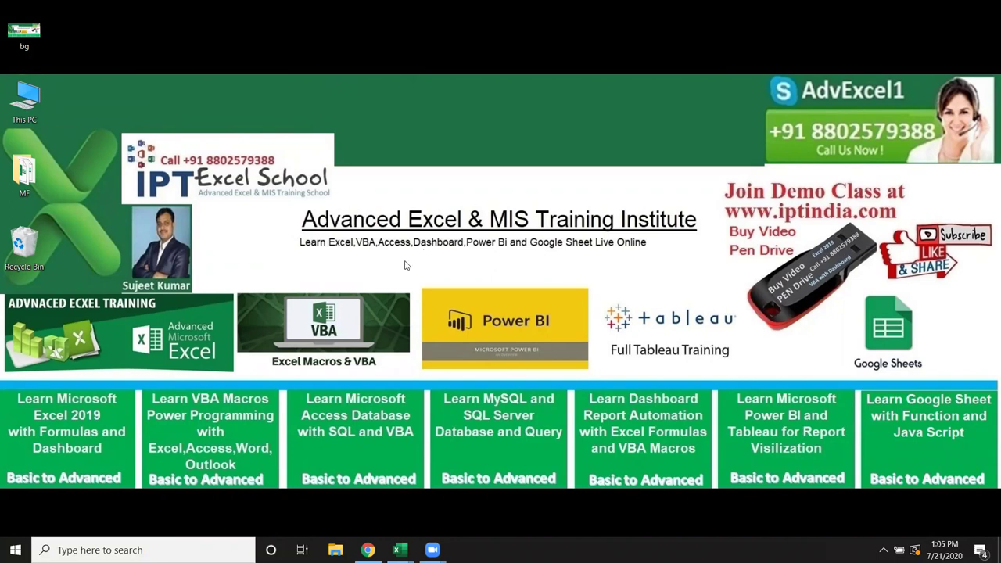
{"action": "key", "text": "alt+Tab"}
{"action": "left_click", "coordinate": [453, 247]}
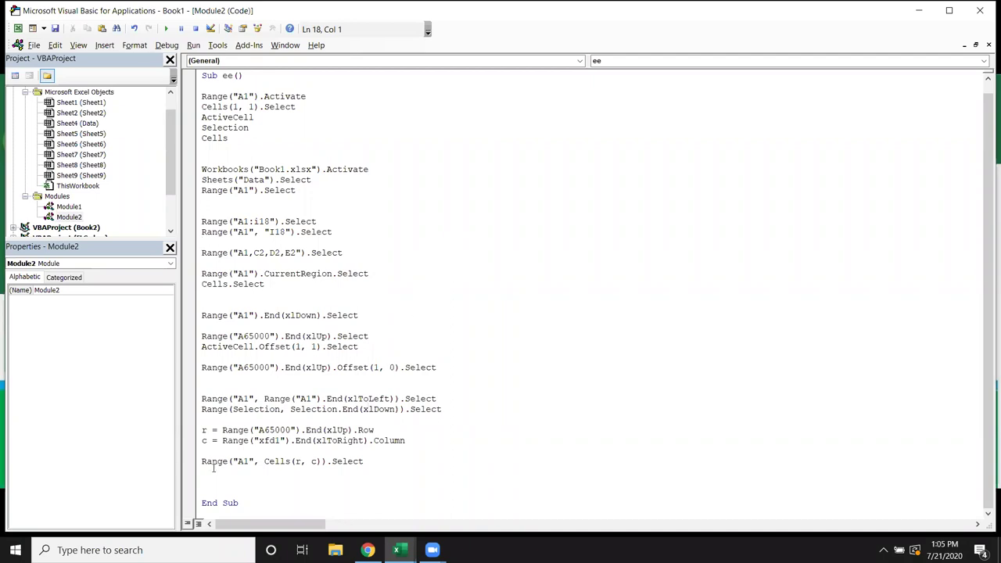
Highlight the last-row, last-column and xlToLeft statements in Sub ee to explain them
{"action": "mouse_move", "coordinate": [214, 470]}
{"action": "left_mouse_down"}
{"action": "mouse_move", "coordinate": [290, 459]}
{"action": "mouse_move", "coordinate": [196, 430]}
{"action": "left_mouse_up"}
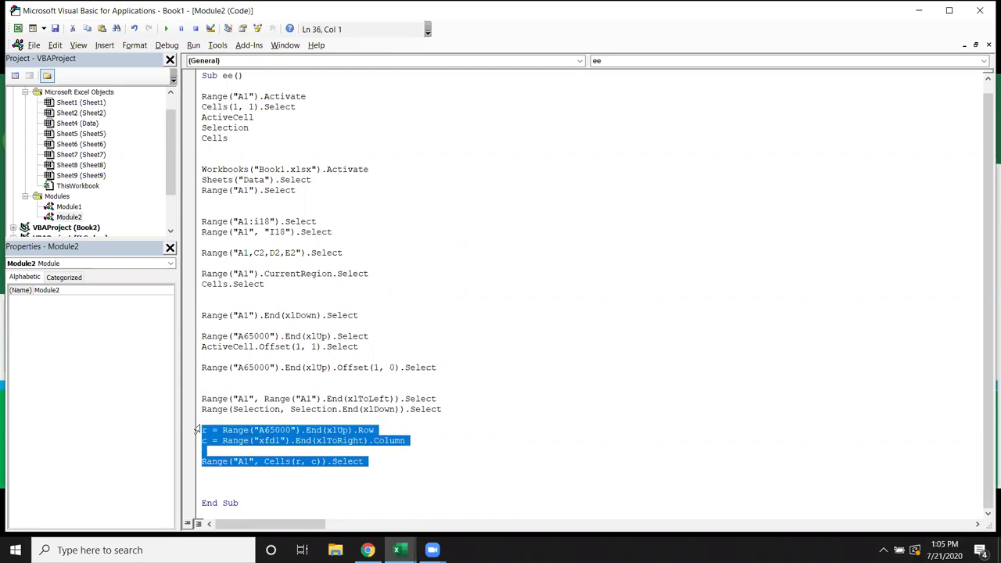
{"action": "left_click", "coordinate": [255, 231]}
{"action": "left_click", "coordinate": [254, 231]}
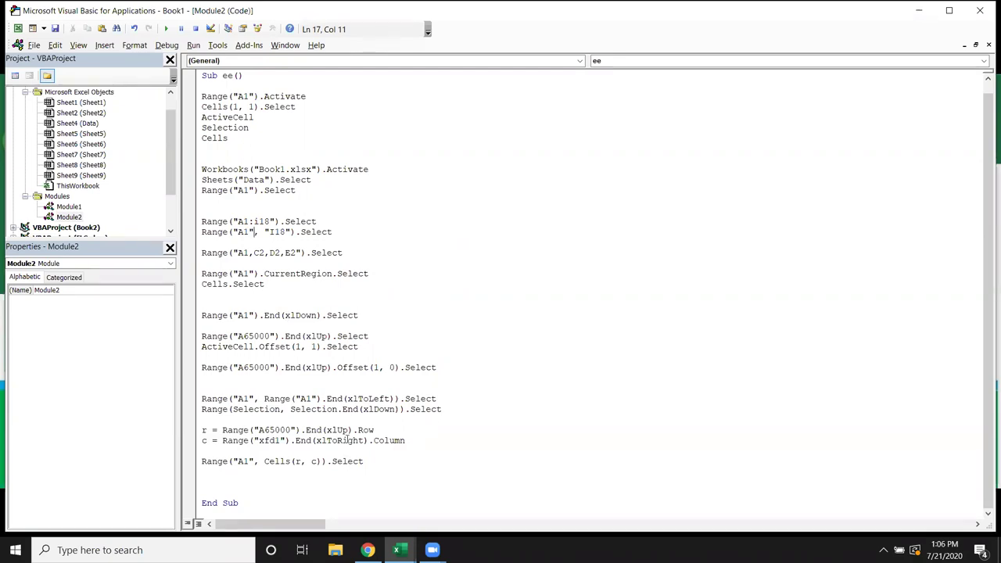
{"action": "left_click", "coordinate": [346, 399]}
{"action": "left_click", "coordinate": [199, 399]}
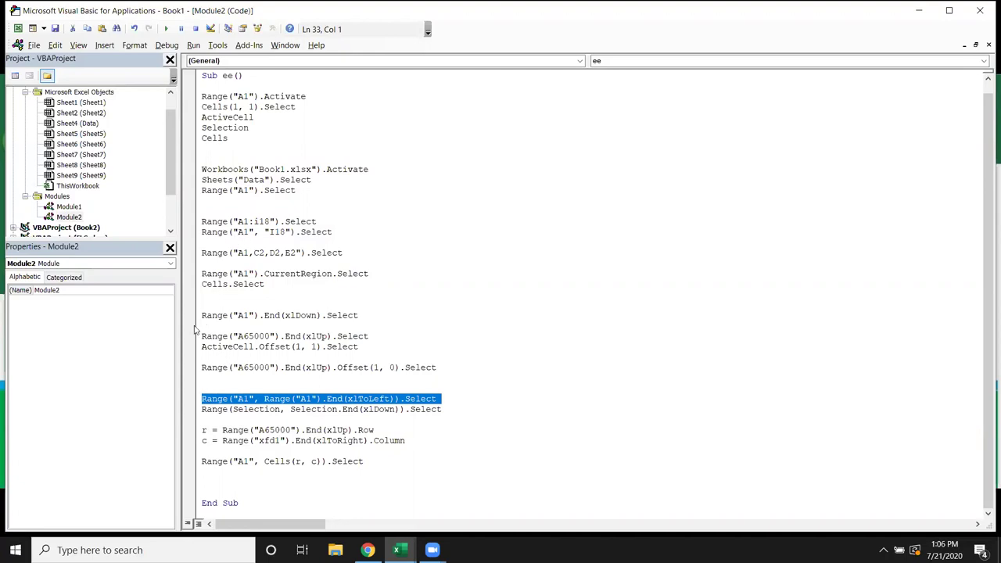
Insert a blank line above Range("A1", "I18"), highlight its A1 and I18 arguments, then switch to Excel
{"action": "left_click", "coordinate": [202, 232]}
{"action": "key", "text": "Return"}
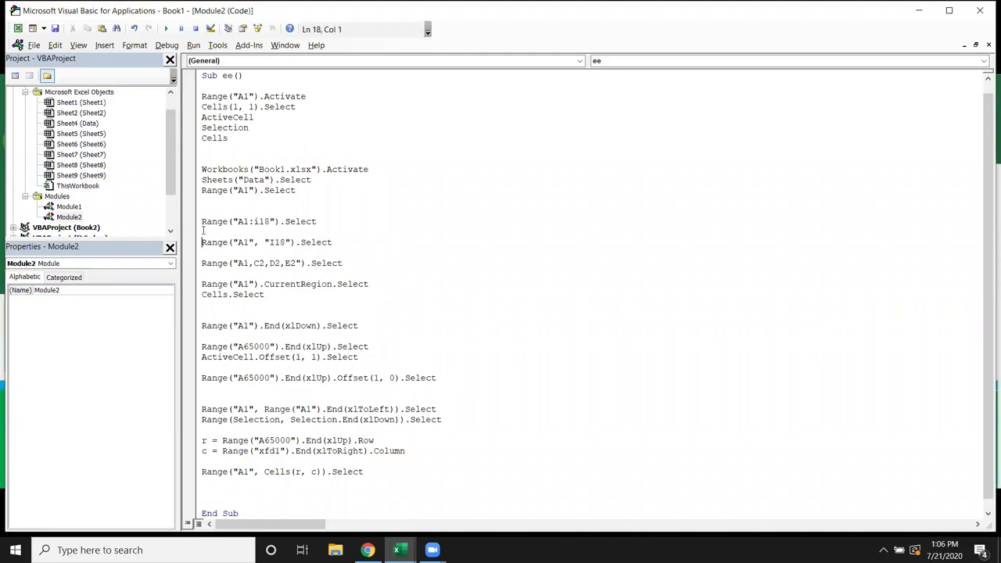
{"action": "double_click", "coordinate": [241, 242]}
{"action": "double_click", "coordinate": [278, 242]}
{"action": "key", "text": "alt+F11"}
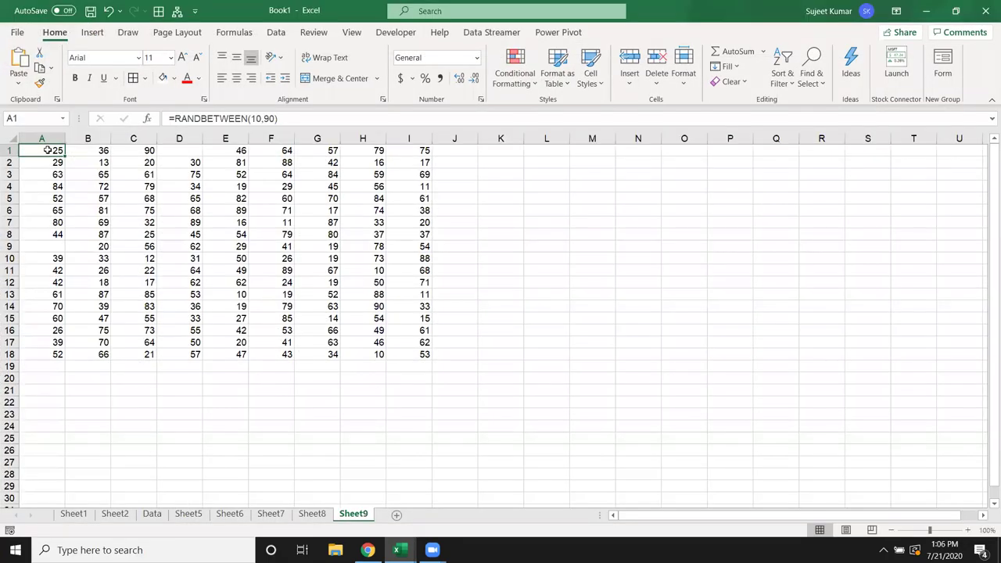
Select the A1:I18 data block on Sheet9 to show what the Range statement covers
{"action": "left_click", "coordinate": [410, 354], "text": "shift"}
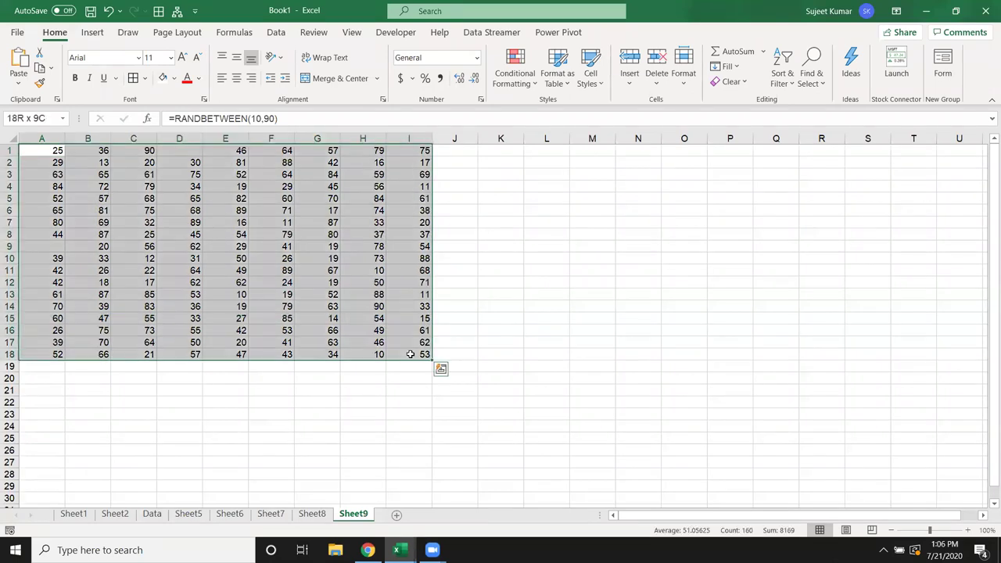
{"action": "left_click", "coordinate": [40, 150]}
{"action": "left_click", "coordinate": [410, 356], "text": "shift"}
Walk through the A1 and I18 arguments, the xlToLeft statement and Range("A65000").End(xlUp).Select
{"action": "key", "text": "alt+F11"}
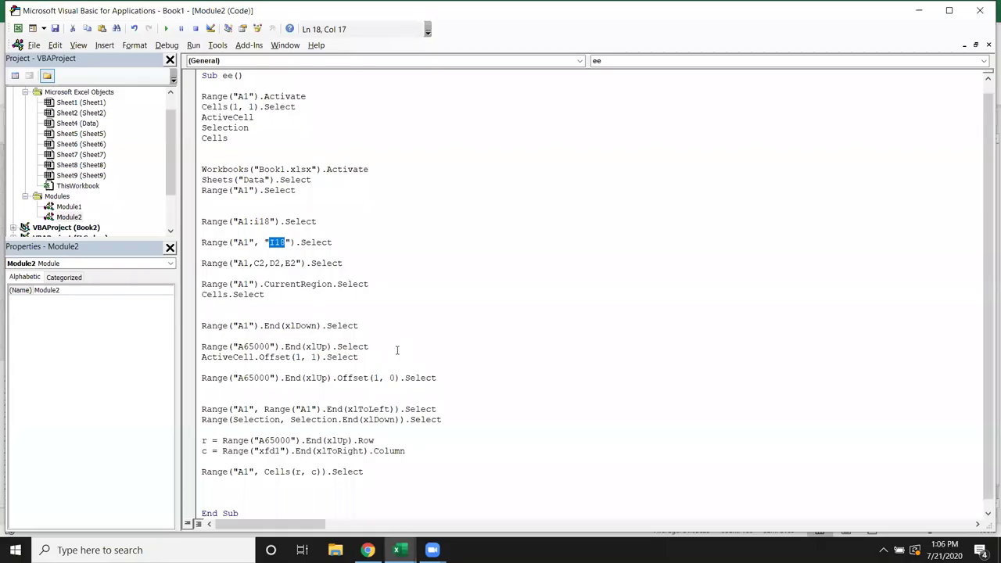
{"action": "left_click_drag", "start_coordinate": [332, 242], "coordinate": [197, 242]}
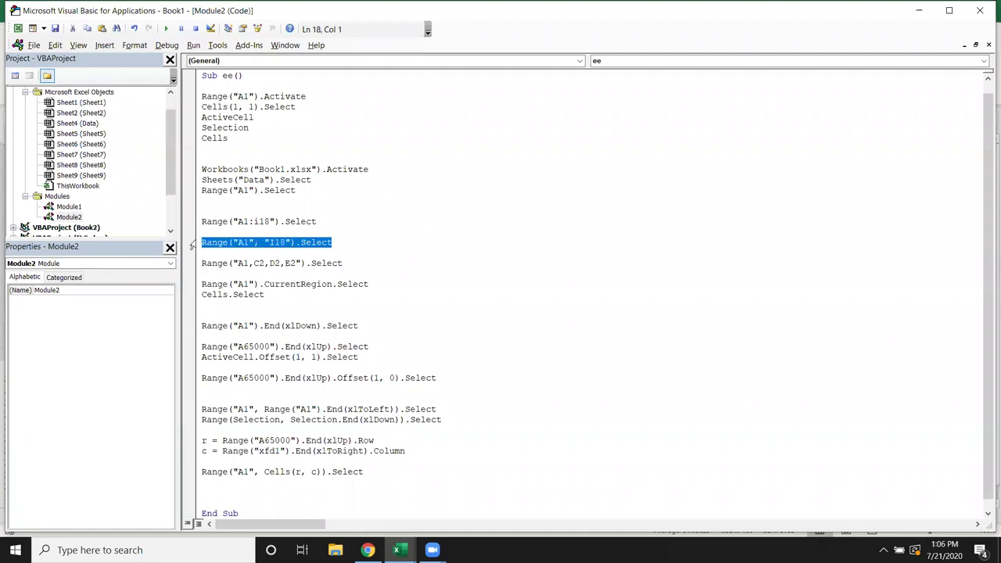
{"action": "left_click", "coordinate": [244, 243]}
{"action": "double_click", "coordinate": [244, 242]}
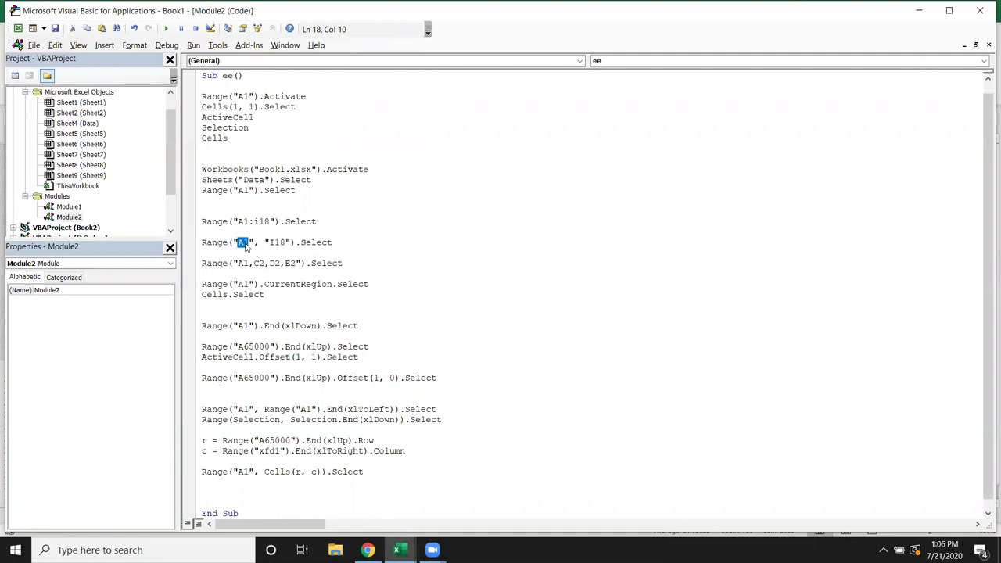
{"action": "double_click", "coordinate": [283, 243]}
{"action": "double_click", "coordinate": [244, 242]}
{"action": "double_click", "coordinate": [277, 243]}
{"action": "double_click", "coordinate": [242, 409]}
{"action": "double_click", "coordinate": [267, 409]}
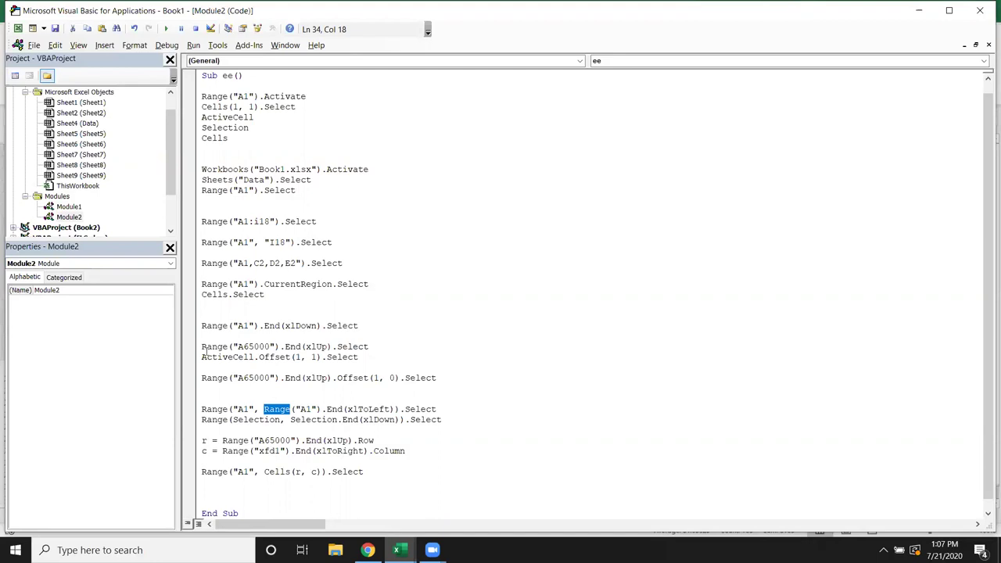
{"action": "left_click_drag", "start_coordinate": [202, 346], "coordinate": [372, 346]}
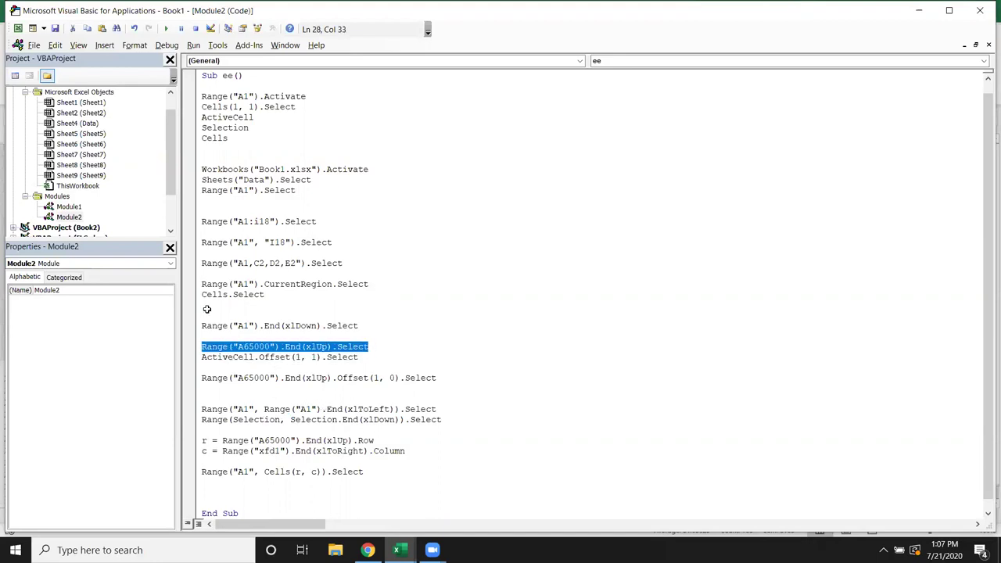
Type 52 into the empty cell D1 so row 1 runs unbroken from A1 to I1
{"action": "key", "text": "alt+F11"}
{"action": "left_click", "coordinate": [38, 151]}
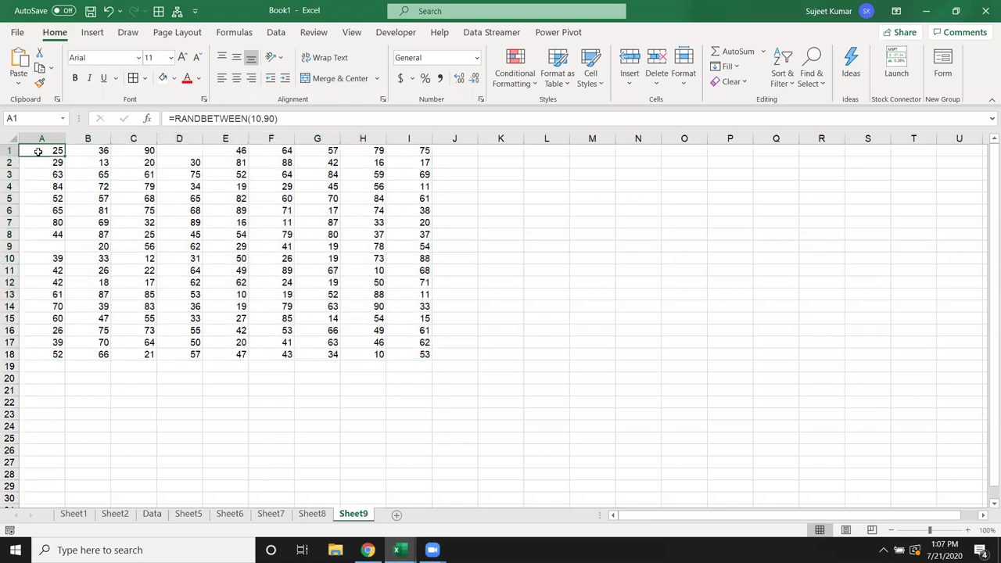
{"action": "key", "text": "Right"}
{"action": "key", "text": "Right"}
{"action": "key", "text": "Right"}
{"action": "key", "text": "Right"}
{"action": "key", "text": "Right"}
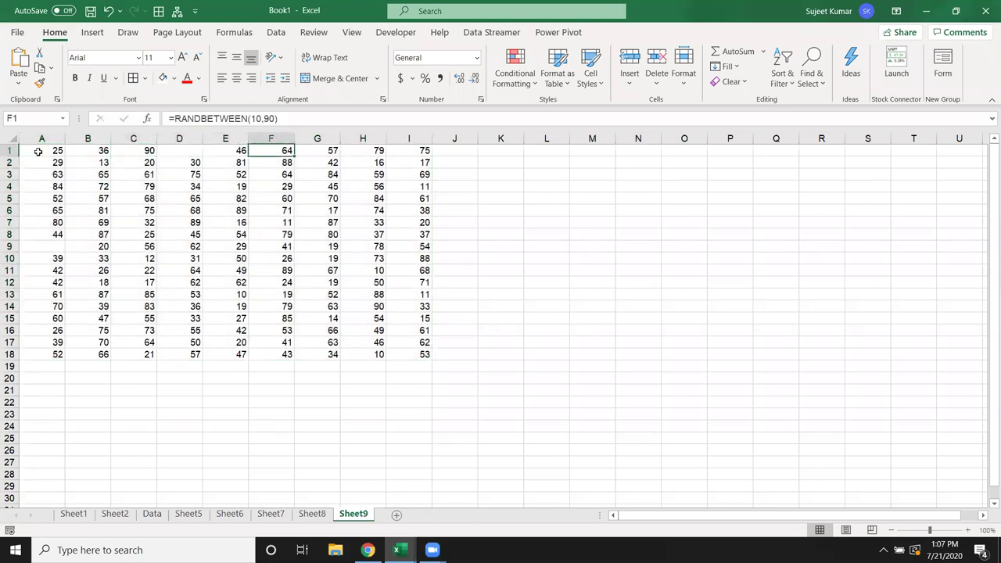
{"action": "key", "text": "Left"}
{"action": "key", "text": "Left"}
{"action": "type", "text": "52"}
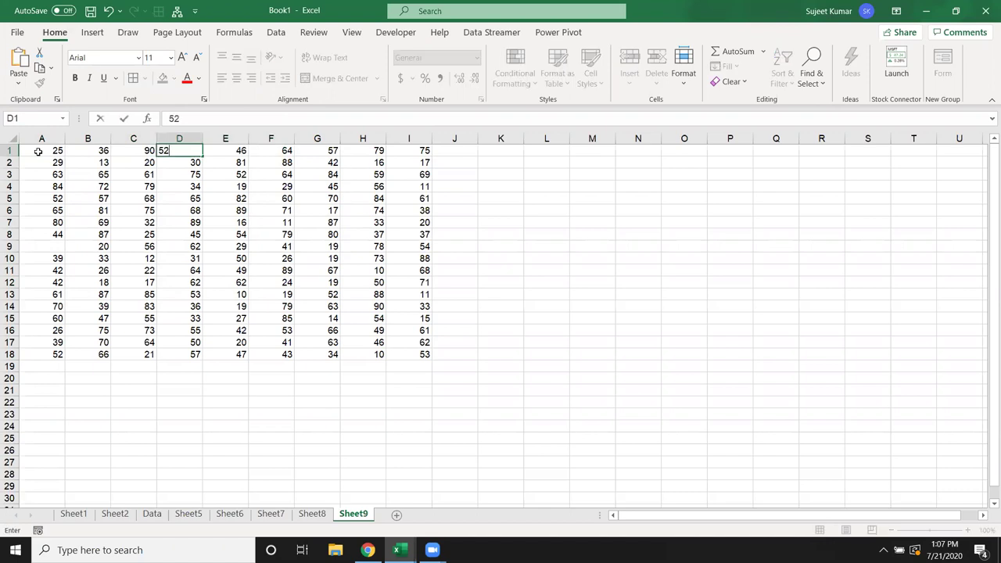
{"action": "key", "text": "ctrl+Return"}
{"action": "key", "text": "Left"}
{"action": "key", "text": "ctrl+Left"}
{"action": "key", "text": "ctrl+Right"}
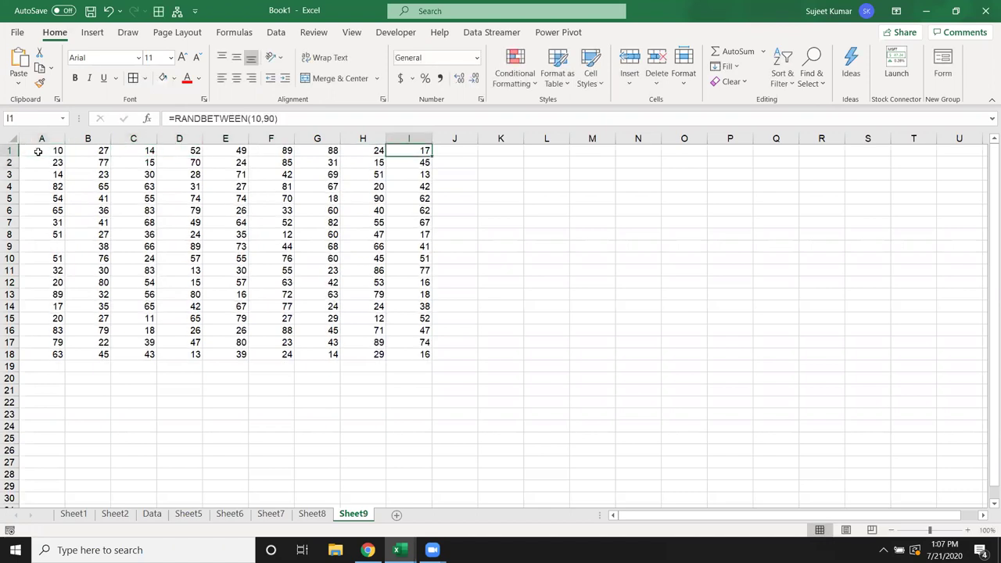
{"action": "key", "text": "alt+F11"}
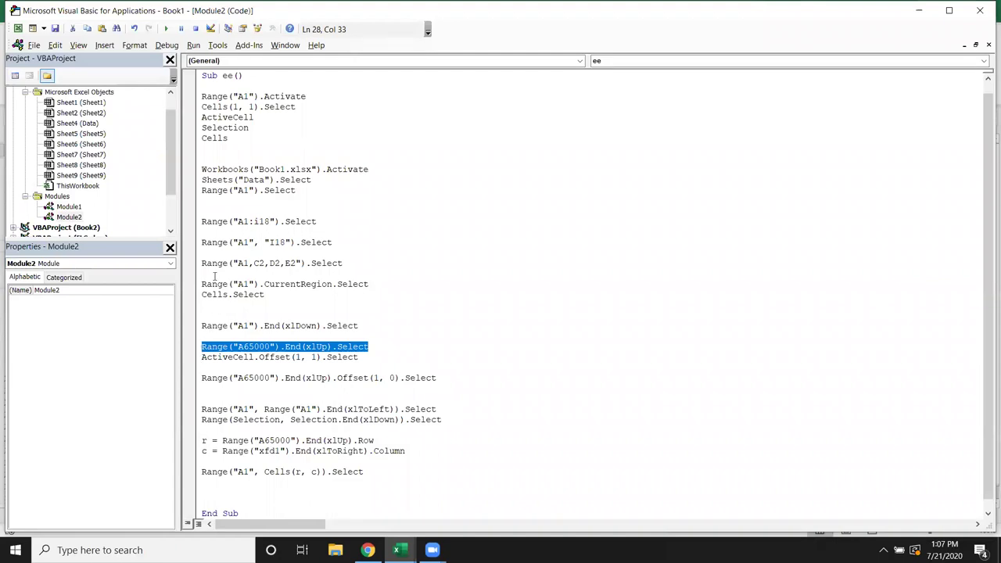
Highlight the parts of the Range("A1").End(xlToLeft) statement and its following Selection line
{"action": "key", "text": "ctrl+a"}
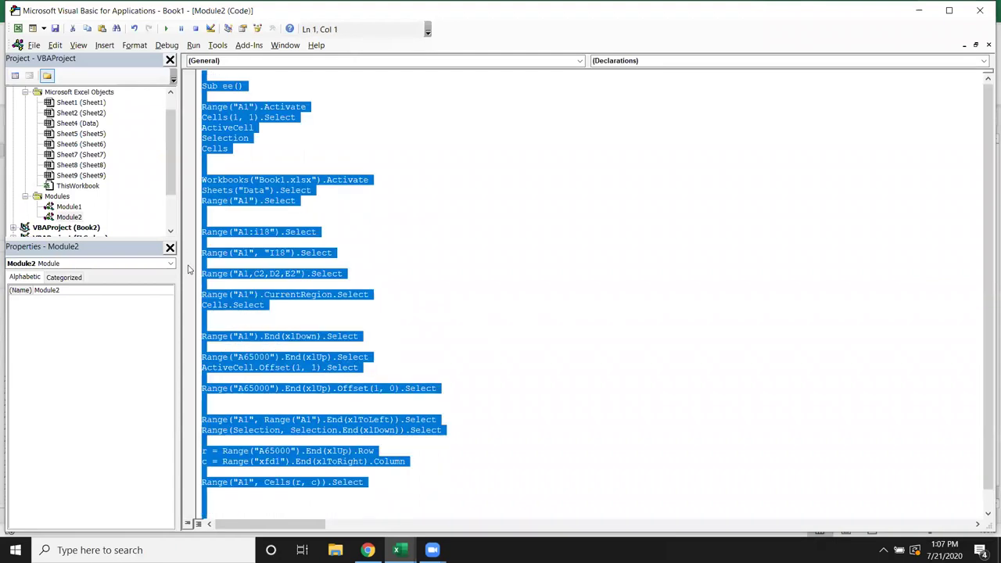
{"action": "left_click", "coordinate": [251, 430]}
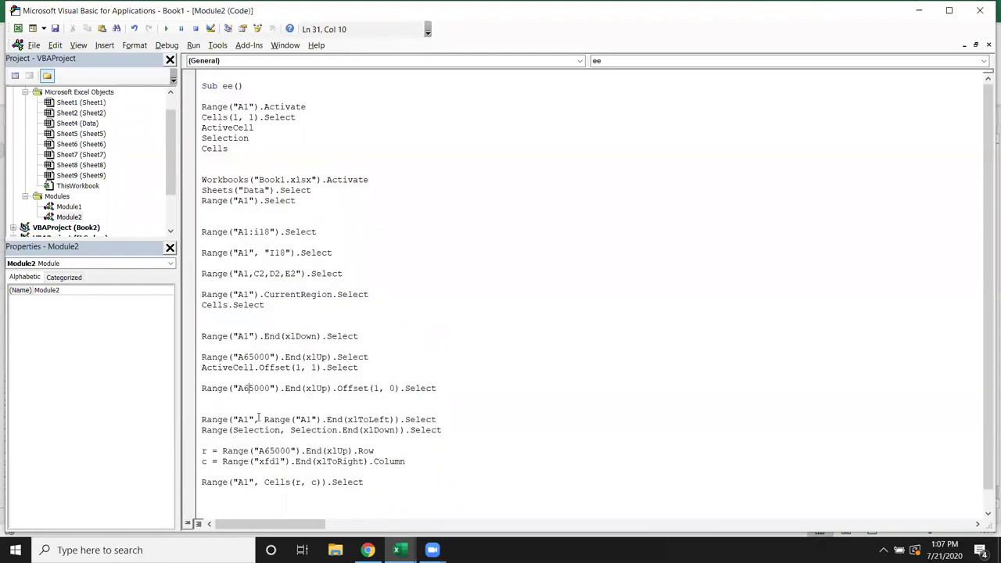
{"action": "double_click", "coordinate": [218, 419]}
{"action": "left_click_drag", "start_coordinate": [235, 420], "coordinate": [250, 419]}
{"action": "left_click_drag", "start_coordinate": [264, 420], "coordinate": [398, 420]}
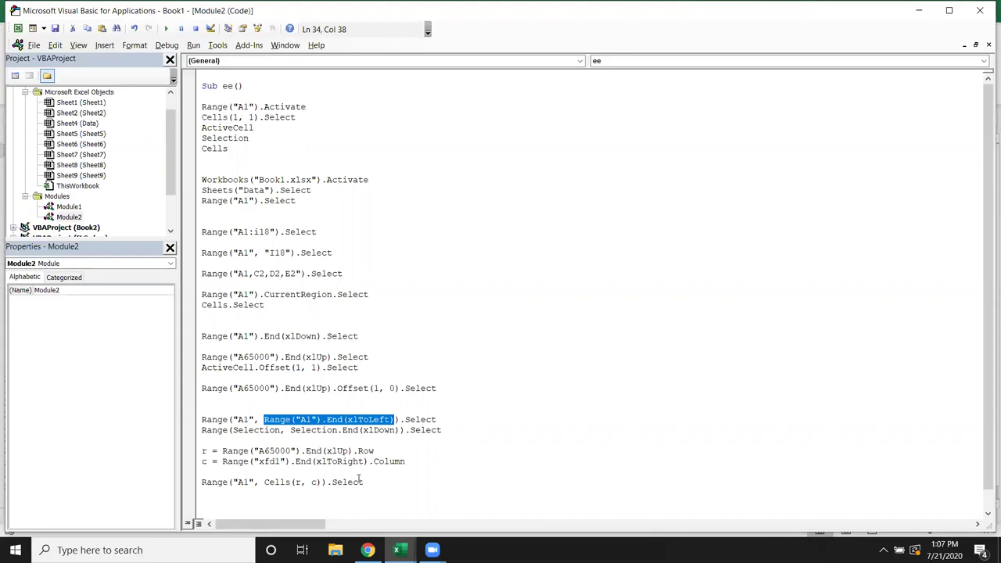
{"action": "double_click", "coordinate": [233, 430]}
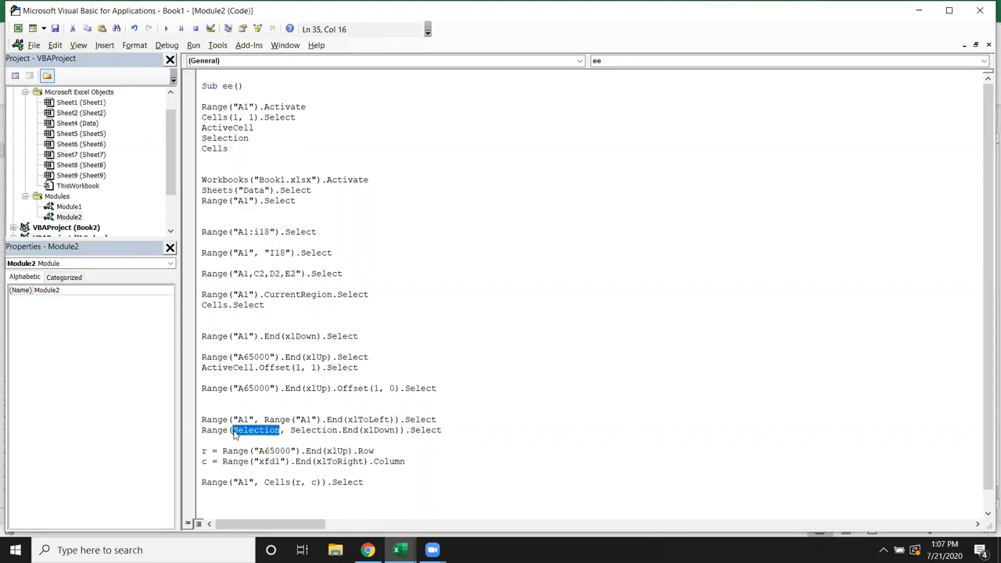
{"action": "left_click_drag", "start_coordinate": [202, 430], "coordinate": [197, 426]}
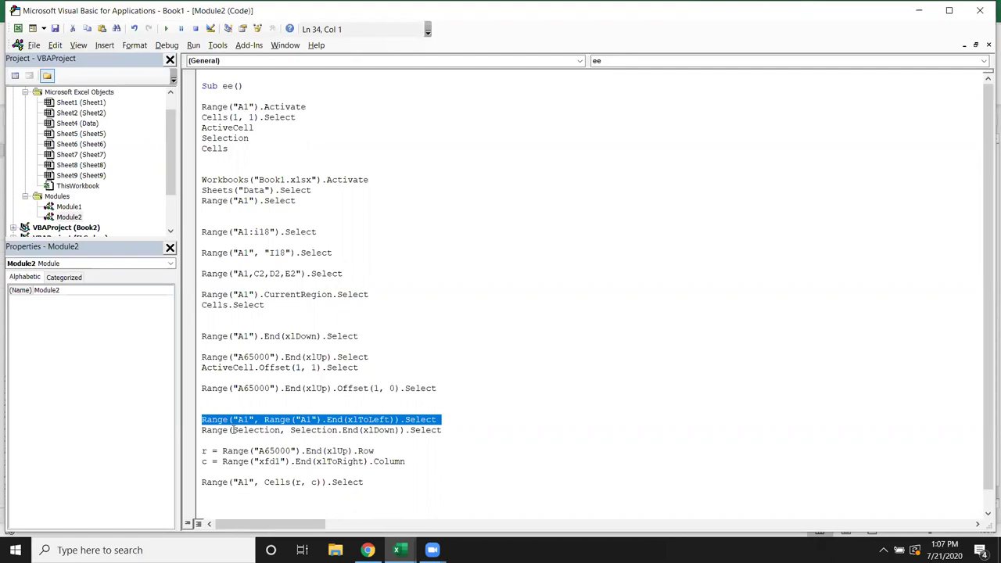
{"action": "double_click", "coordinate": [235, 431]}
{"action": "mouse_move", "coordinate": [289, 430]}
{"action": "left_mouse_down"}
{"action": "mouse_move", "coordinate": [391, 421]}
{"action": "mouse_move", "coordinate": [396, 430]}
{"action": "left_mouse_up"}
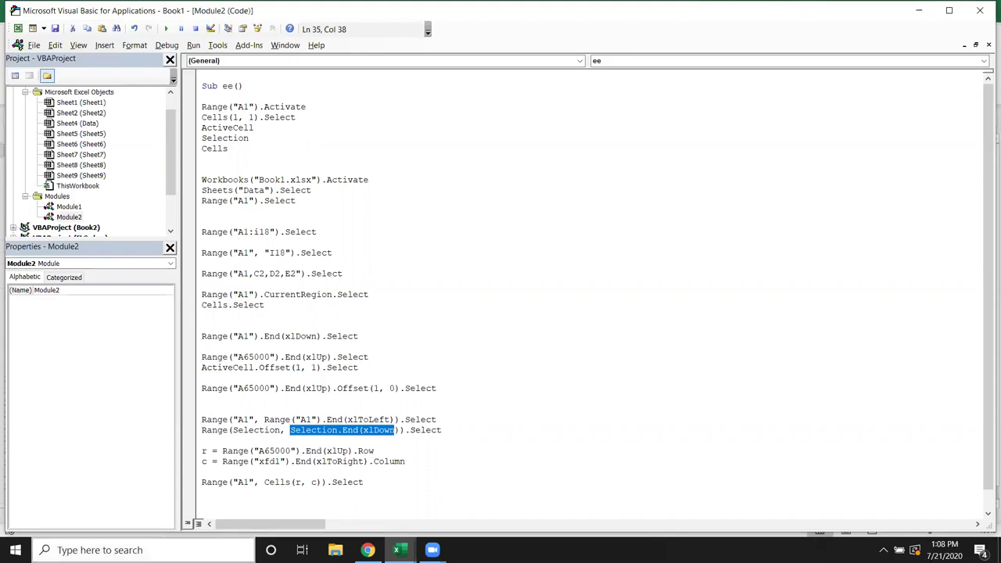
Insert a blank line above the r = Range("A65000") statement and mark the two End-based example lines
{"action": "scroll", "coordinate": [225, 462], "scroll_direction": "down", "scroll_amount": 1}
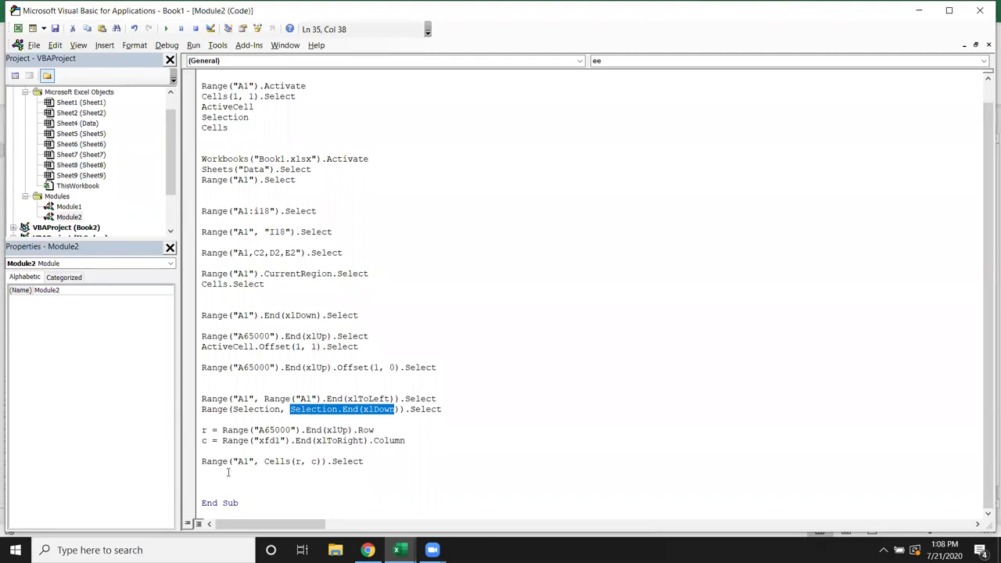
{"action": "left_click", "coordinate": [235, 482]}
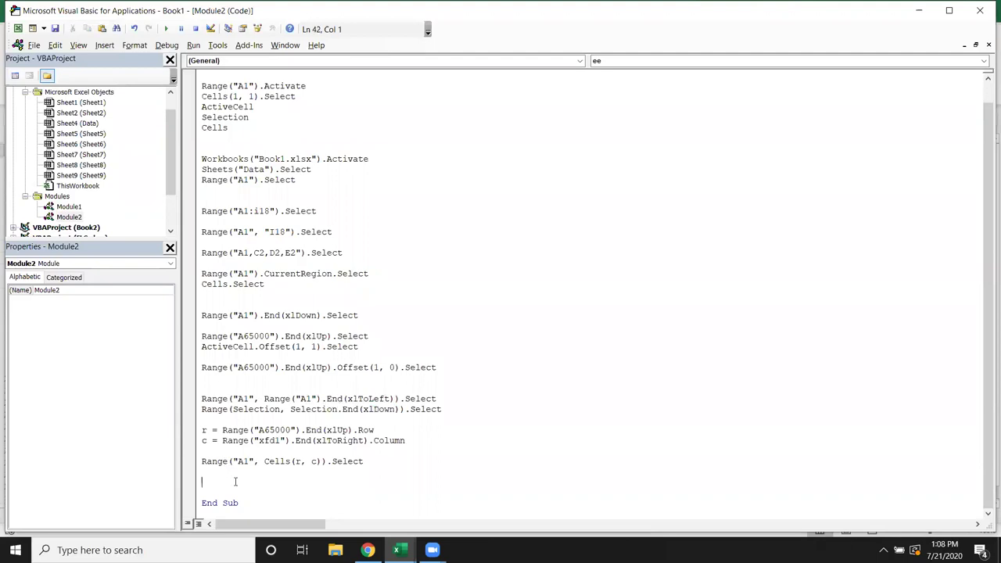
{"action": "left_click", "coordinate": [203, 421]}
{"action": "key", "text": "Return"}
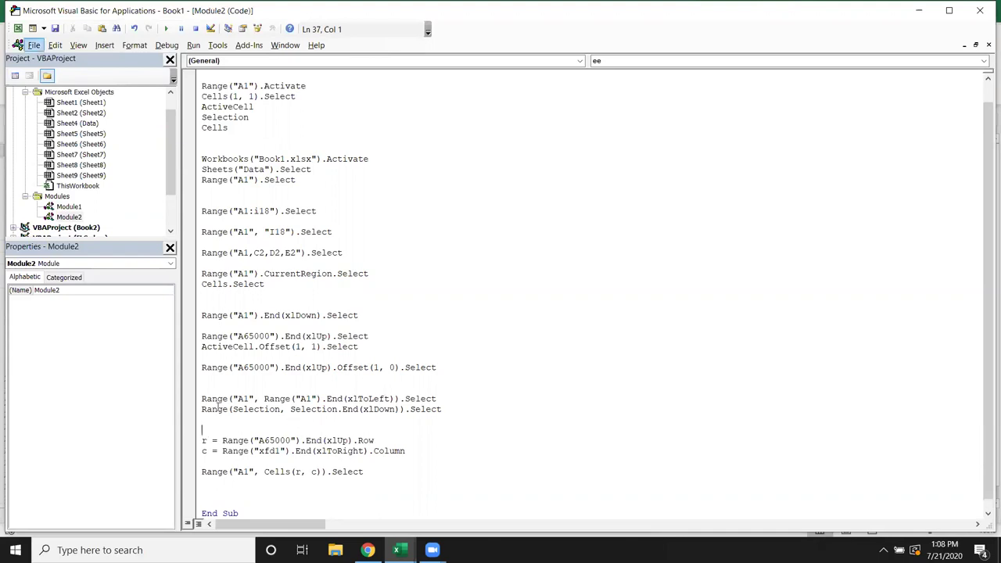
{"action": "left_click_drag", "start_coordinate": [202, 398], "coordinate": [291, 427]}
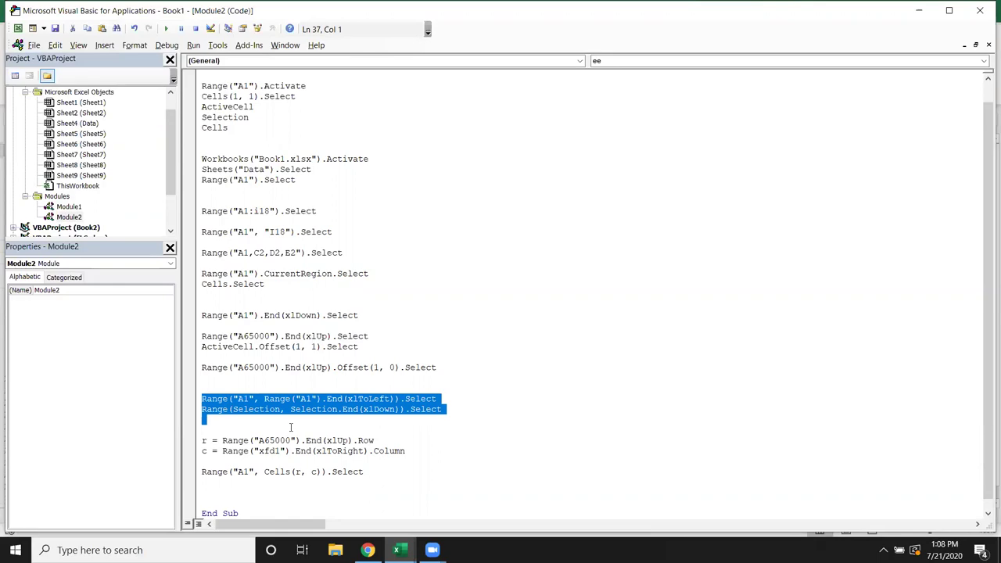
{"action": "key", "text": "alt+F11"}
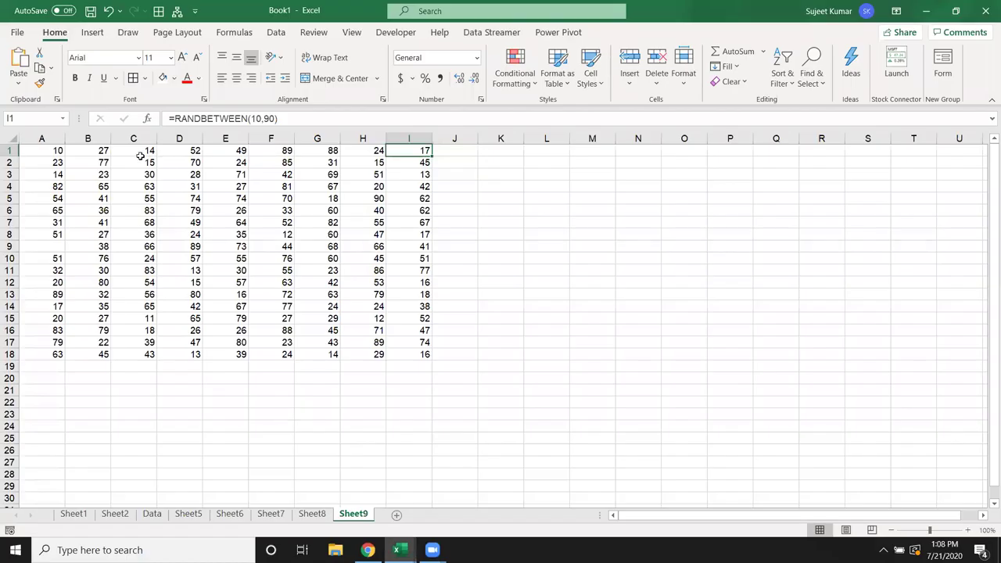
Select the empty cell A9 on Sheet9, then return to the Module2 code in the editor
{"action": "left_click", "coordinate": [61, 245]}
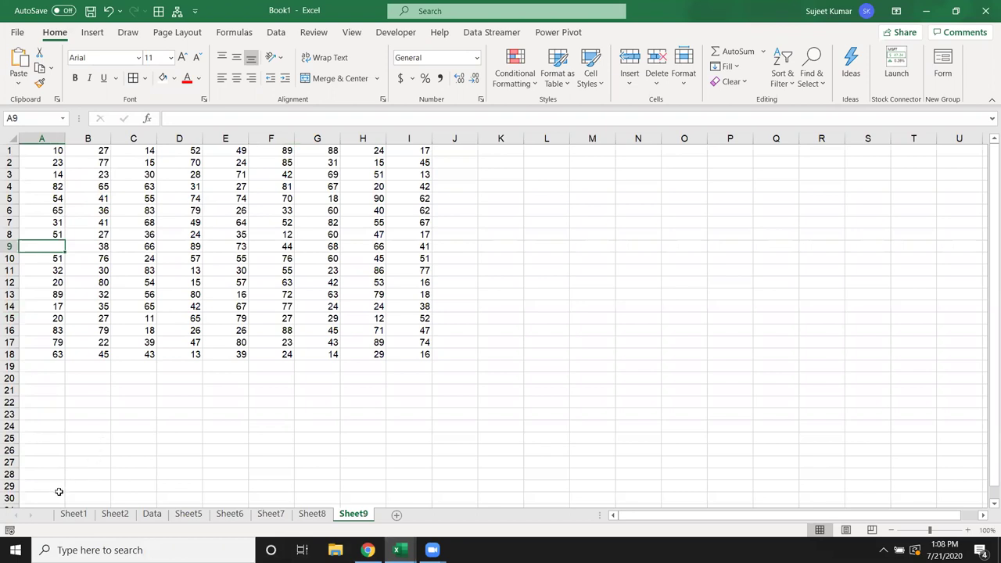
{"action": "left_click", "coordinate": [397, 549]}
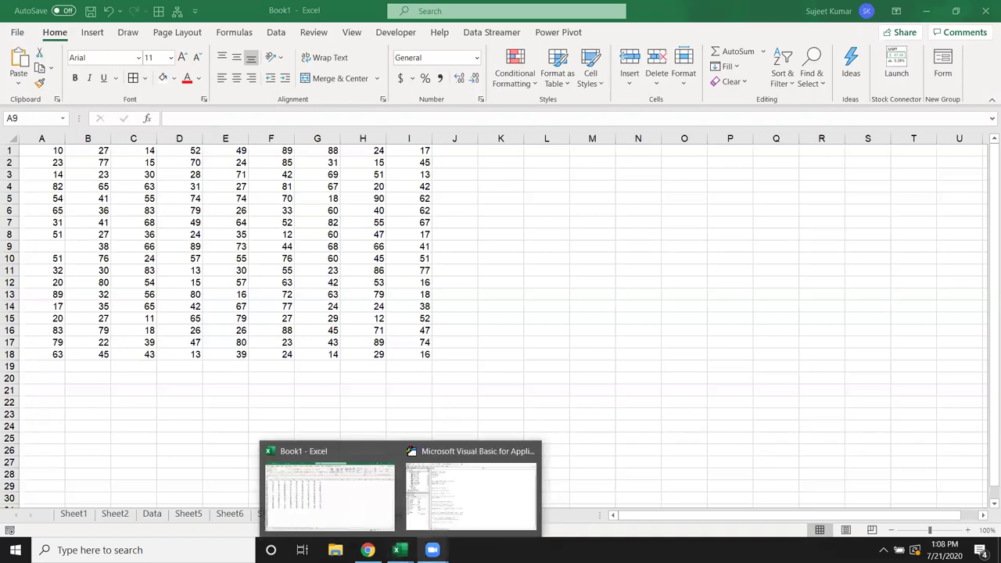
{"action": "left_click", "coordinate": [424, 516]}
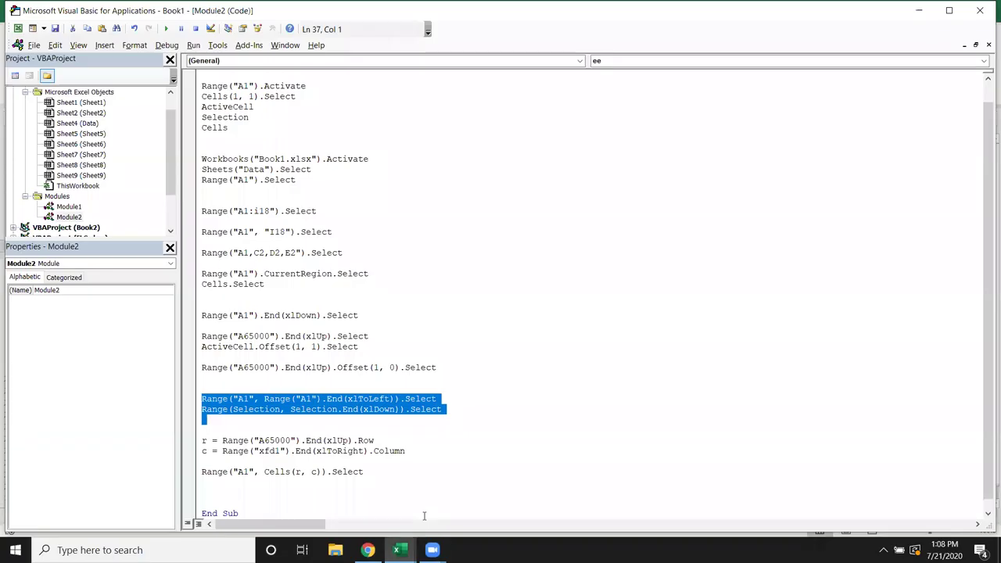
{"action": "left_click", "coordinate": [371, 450]}
{"action": "double_click", "coordinate": [229, 439]}
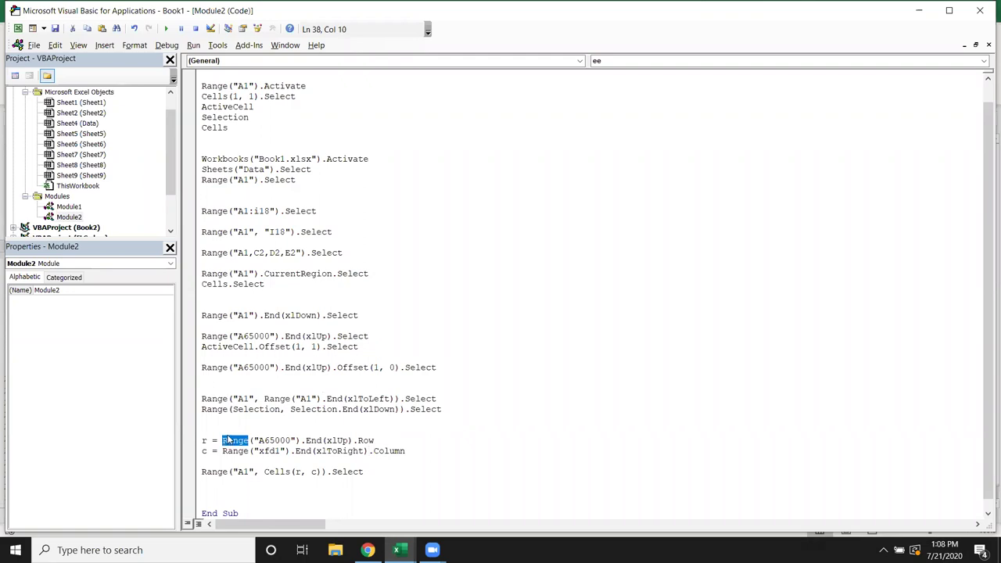
{"action": "left_click", "coordinate": [301, 440]}
{"action": "key", "text": "alt+F11"}
{"action": "key", "text": "alt+F11"}
{"action": "key", "text": "alt+F11"}
{"action": "left_click", "coordinate": [39, 487]}
{"action": "key", "text": "ctrl+Up"}
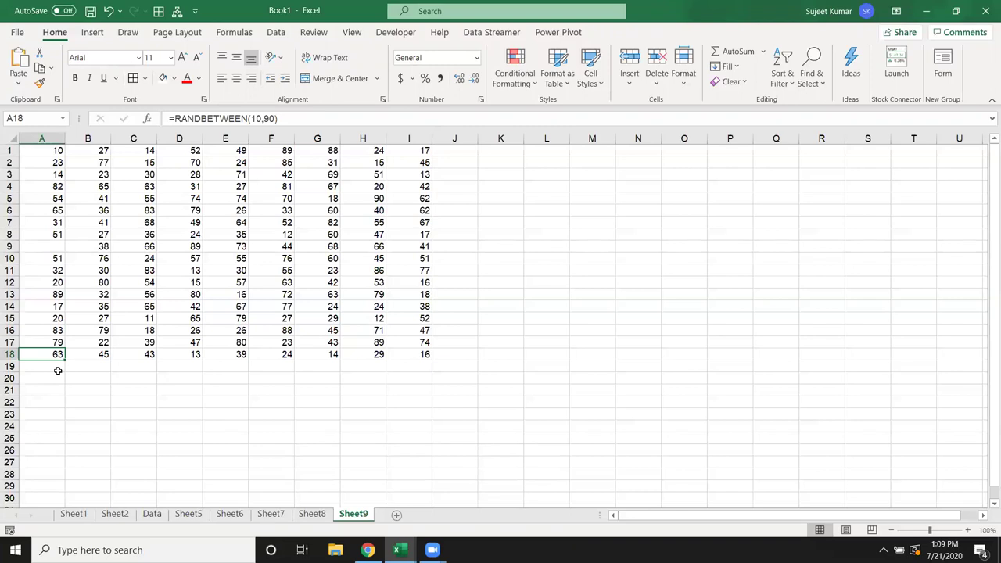
{"action": "key", "text": "alt+F11"}
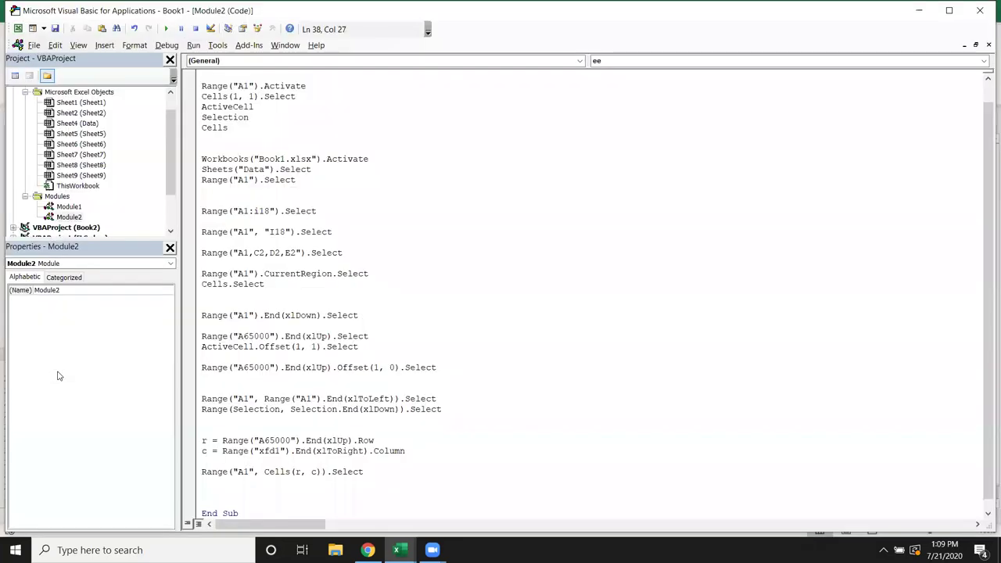
{"action": "double_click", "coordinate": [205, 440]}
{"action": "double_click", "coordinate": [365, 440]}
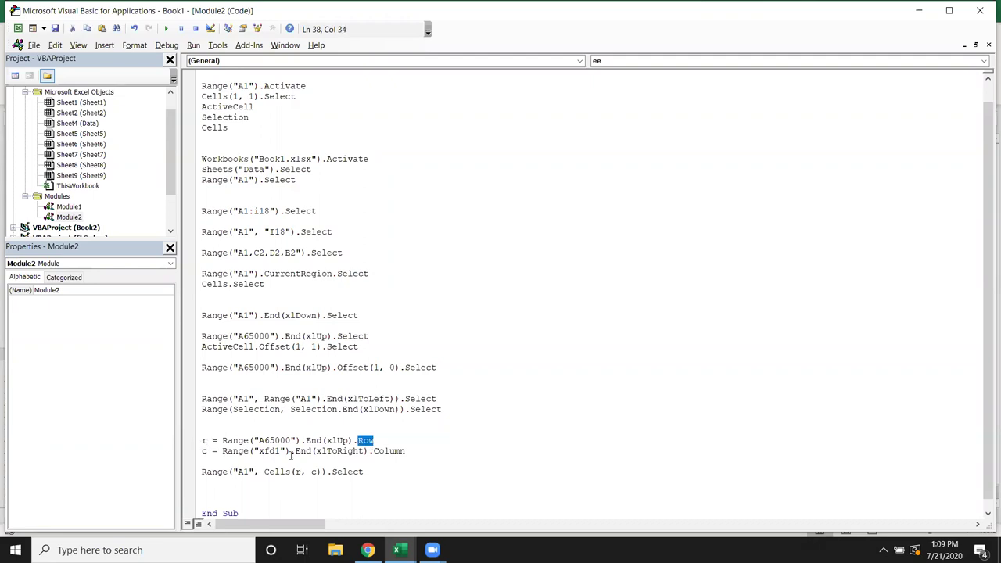
{"action": "double_click", "coordinate": [205, 440]}
{"action": "left_click", "coordinate": [218, 459]}
{"action": "double_click", "coordinate": [223, 452]}
{"action": "left_click", "coordinate": [233, 452]}
{"action": "double_click", "coordinate": [232, 454]}
{"action": "key", "text": "alt+F11"}
{"action": "left_click", "coordinate": [891, 152]}
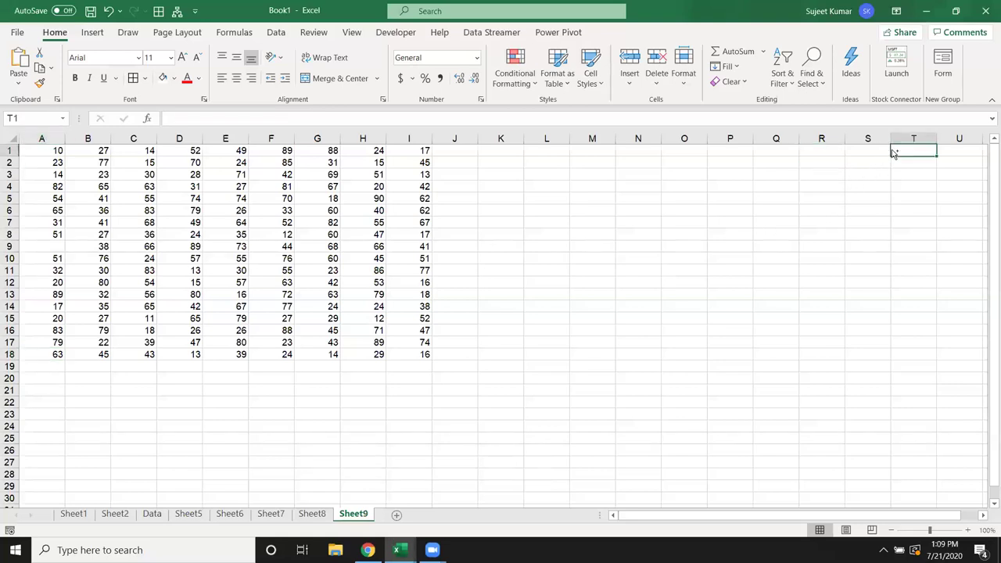
{"action": "key", "text": "ctrl+Left"}
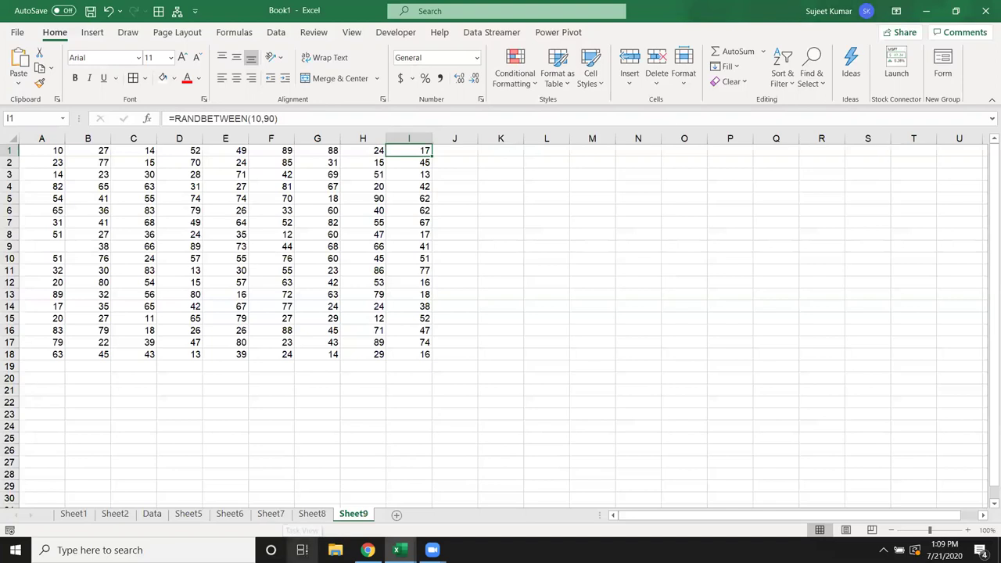
{"action": "key", "text": "alt+F11"}
{"action": "left_click", "coordinate": [213, 451]}
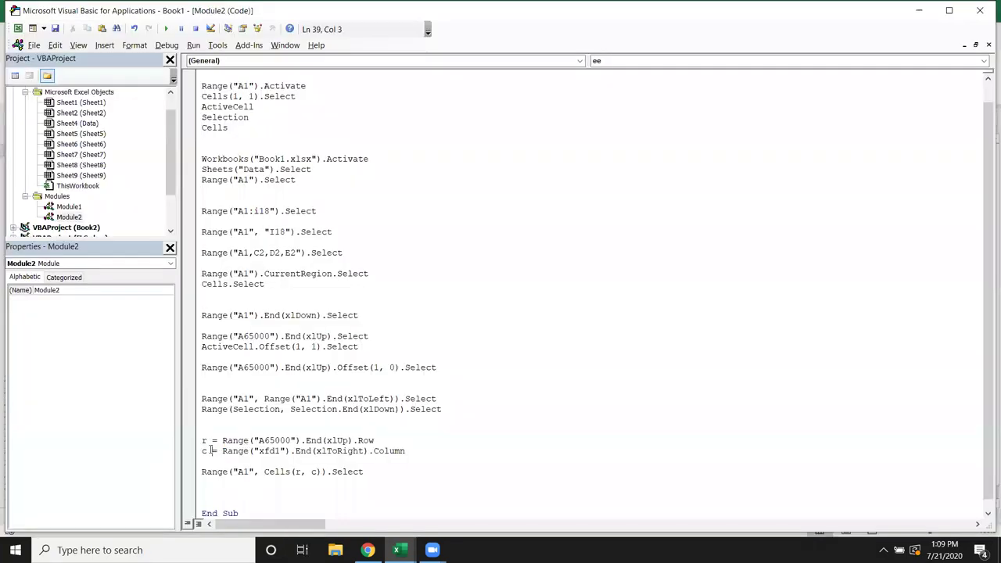
{"action": "double_click", "coordinate": [203, 452]}
{"action": "double_click", "coordinate": [203, 441]}
{"action": "double_click", "coordinate": [203, 451]}
{"action": "left_click_drag", "start_coordinate": [203, 461], "coordinate": [202, 436]}
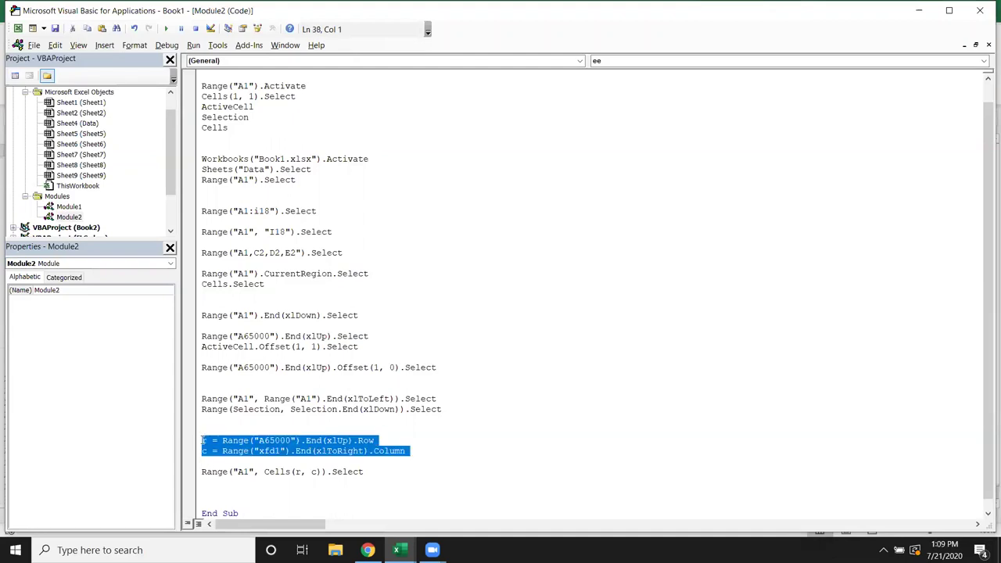
{"action": "double_click", "coordinate": [249, 472]}
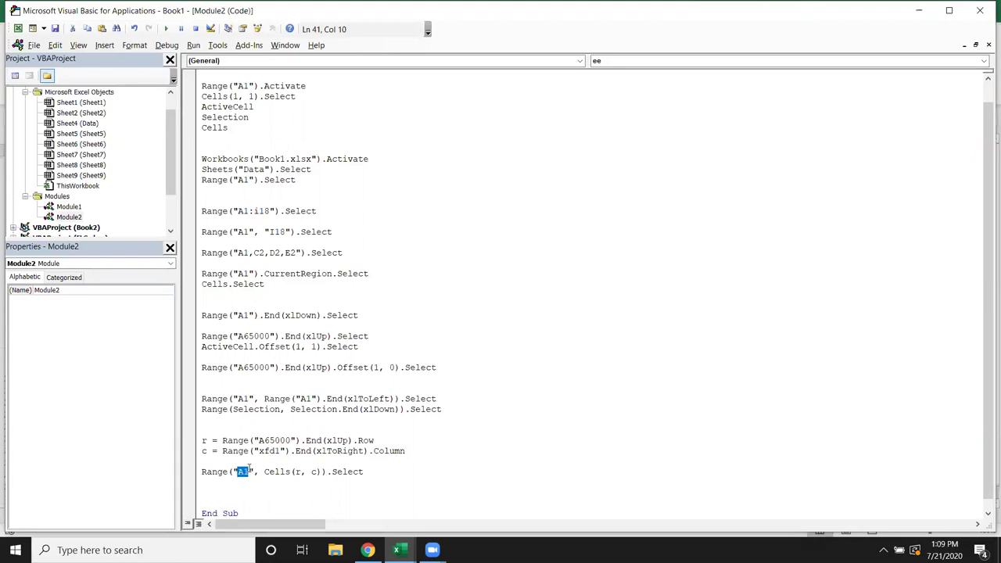
{"action": "left_click_drag", "start_coordinate": [264, 472], "coordinate": [322, 472]}
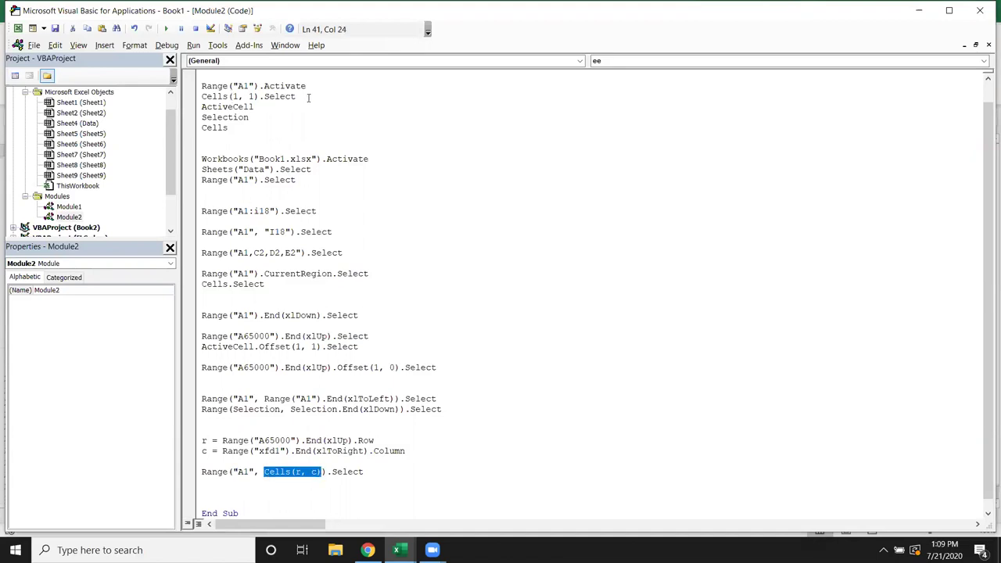
{"action": "left_click_drag", "start_coordinate": [308, 97], "coordinate": [204, 98]}
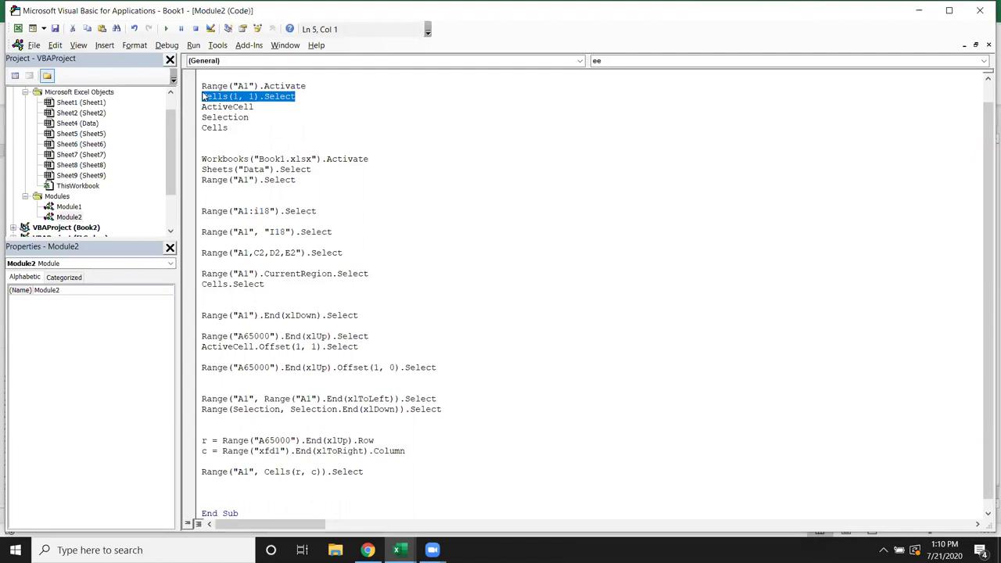
{"action": "left_click", "coordinate": [254, 471]}
{"action": "mouse_move", "coordinate": [254, 472]}
{"action": "left_mouse_down"}
{"action": "mouse_move", "coordinate": [233, 472]}
{"action": "mouse_move", "coordinate": [321, 472]}
{"action": "left_mouse_up"}
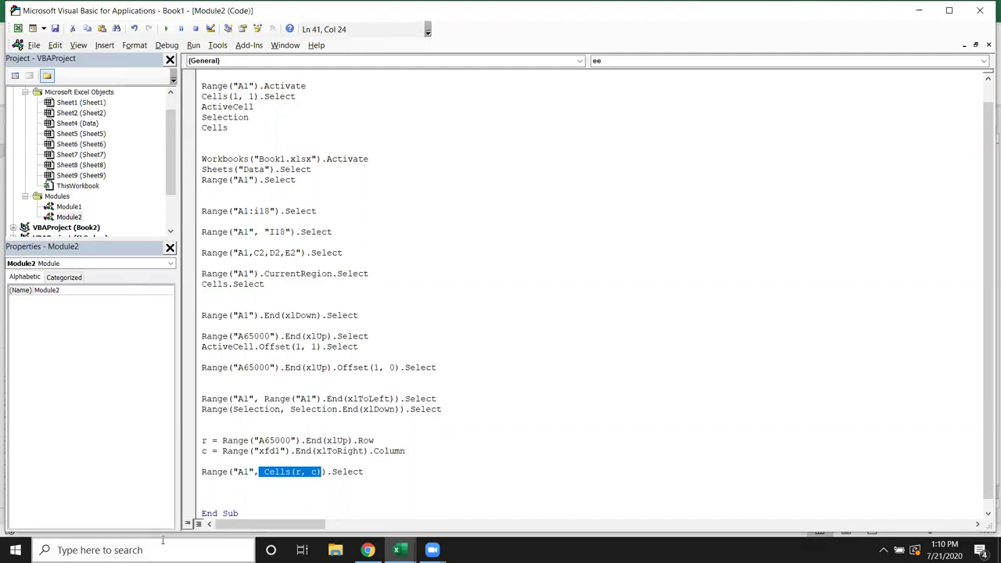